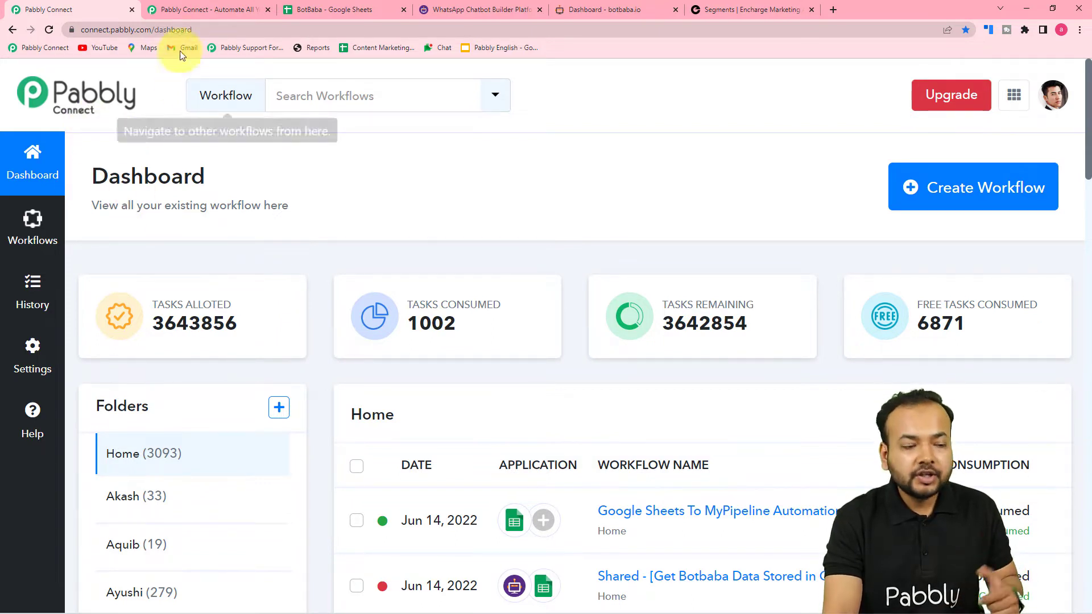
Step: Go back to the Pabbly Connect dashboard and open the Create Workflow dialog
click(194, 9)
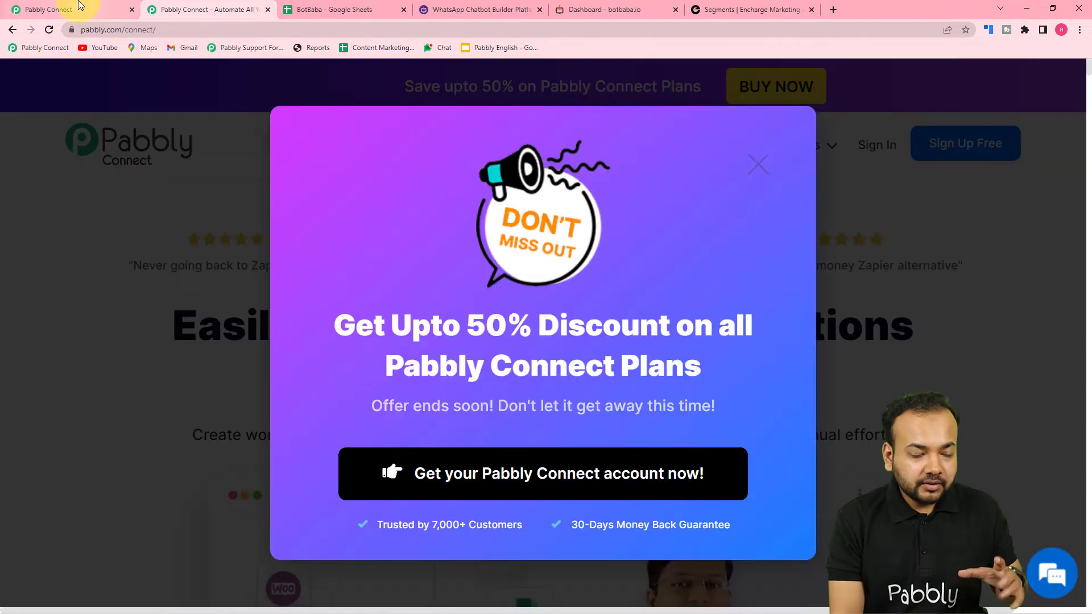
click(79, 8)
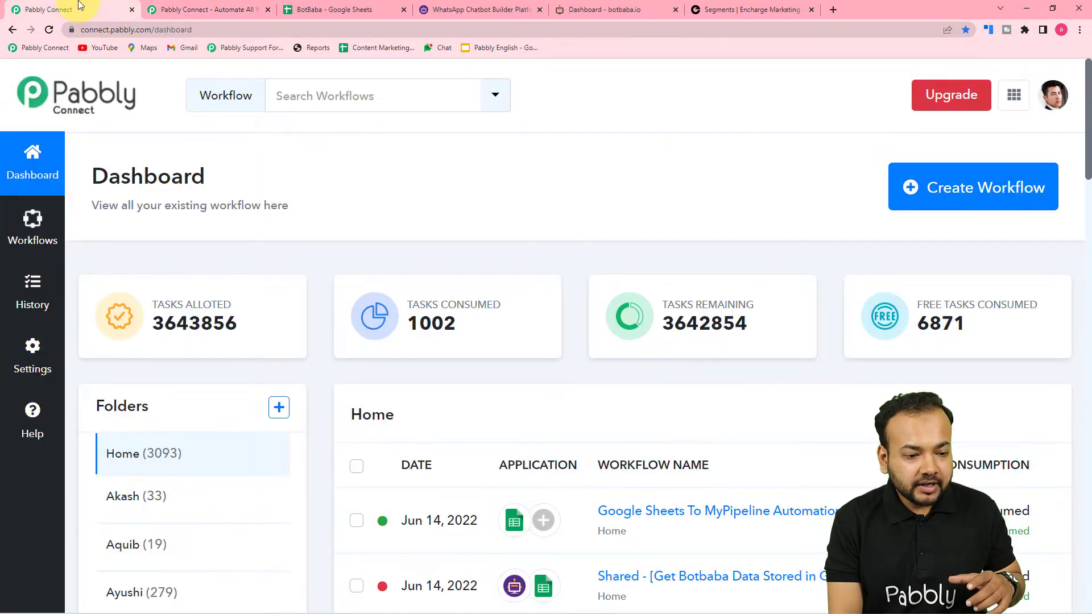
scroll(433, 279, down, 2)
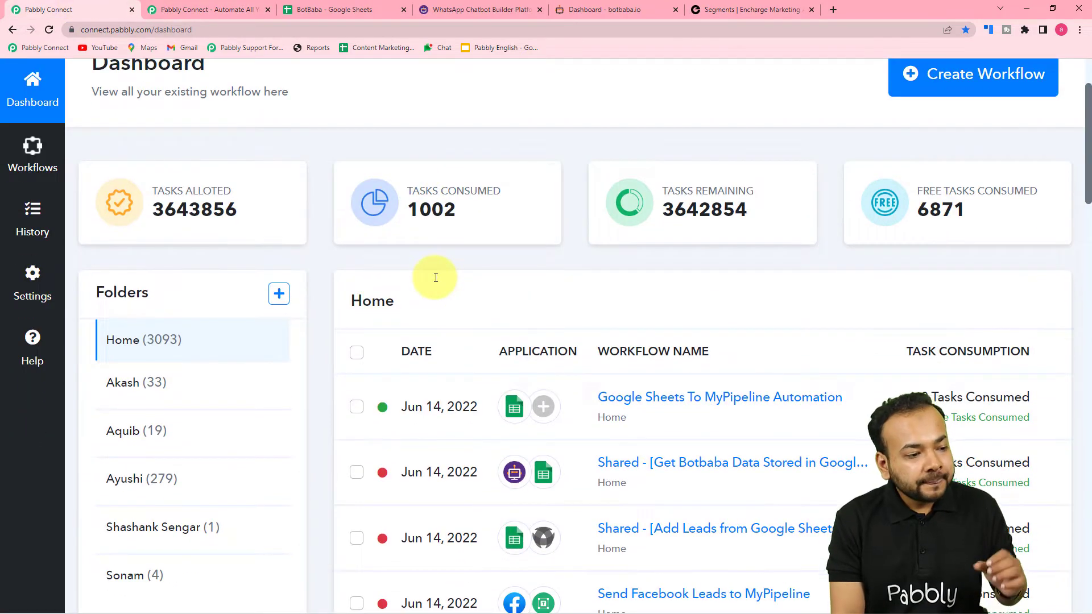
scroll(436, 277, up, 2)
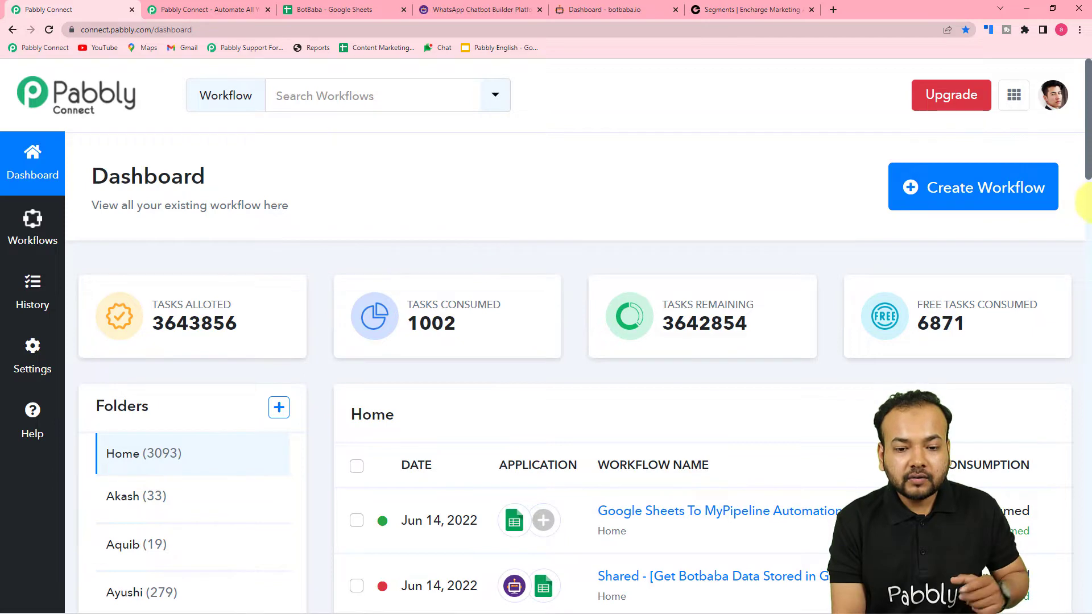
click(968, 196)
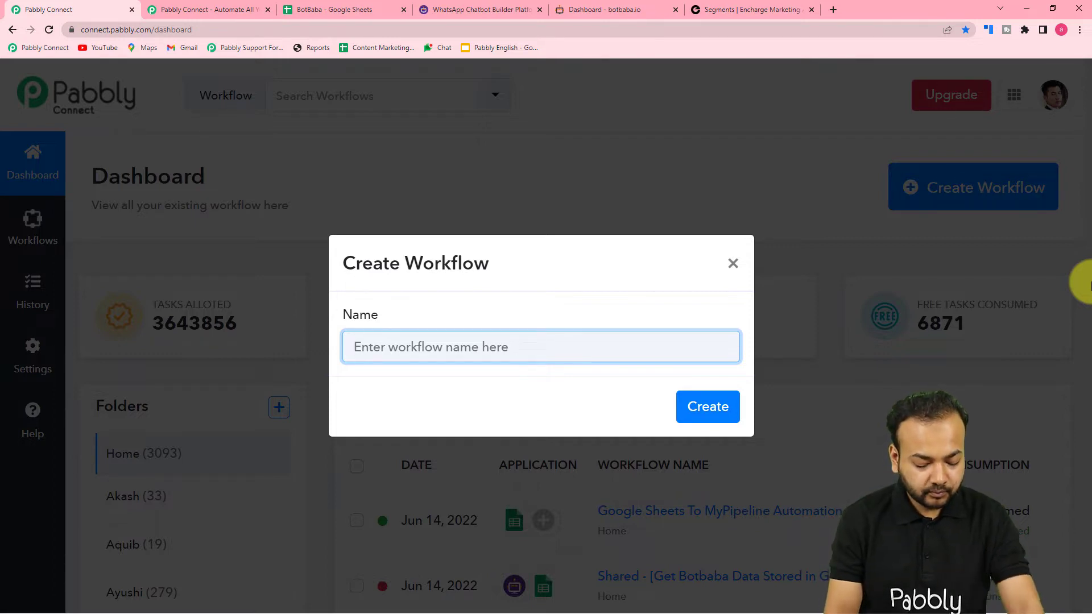
Step: Create a workflow named 'BotBaba to Google Sheets and Encharge'
text(Bot)
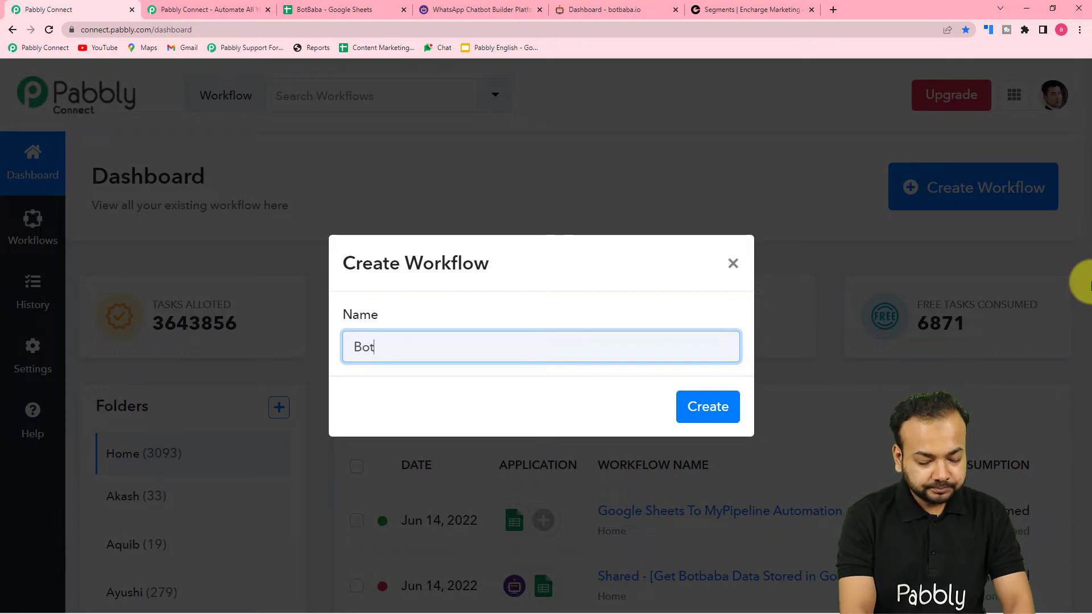
text(Baba to )
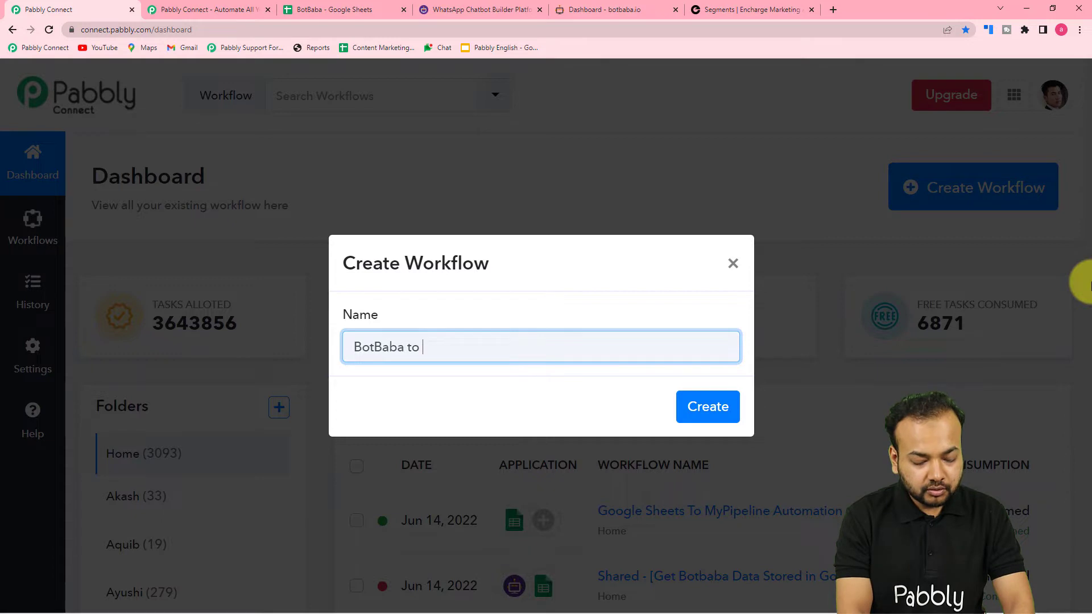
text(Google Sheets a)
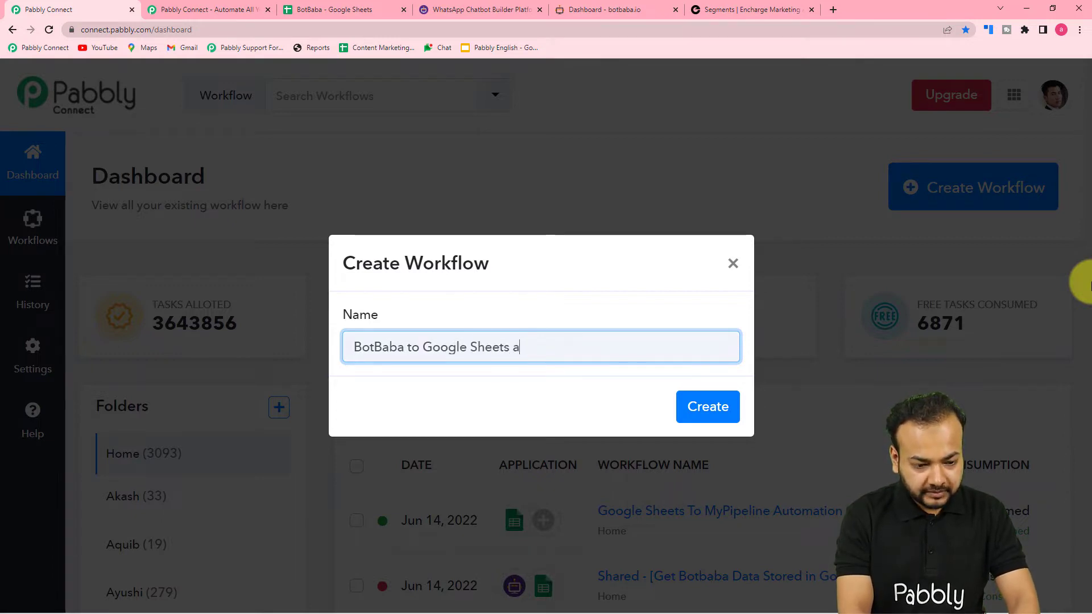
text(nd en)
key(BackSpace)
key(BackSpace)
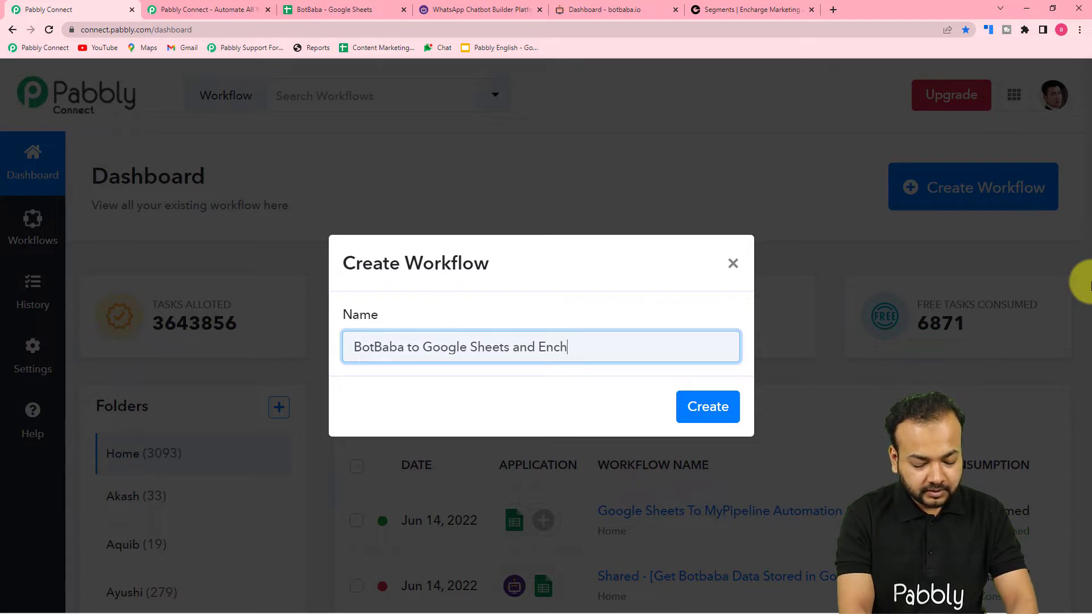
text(Encharge)
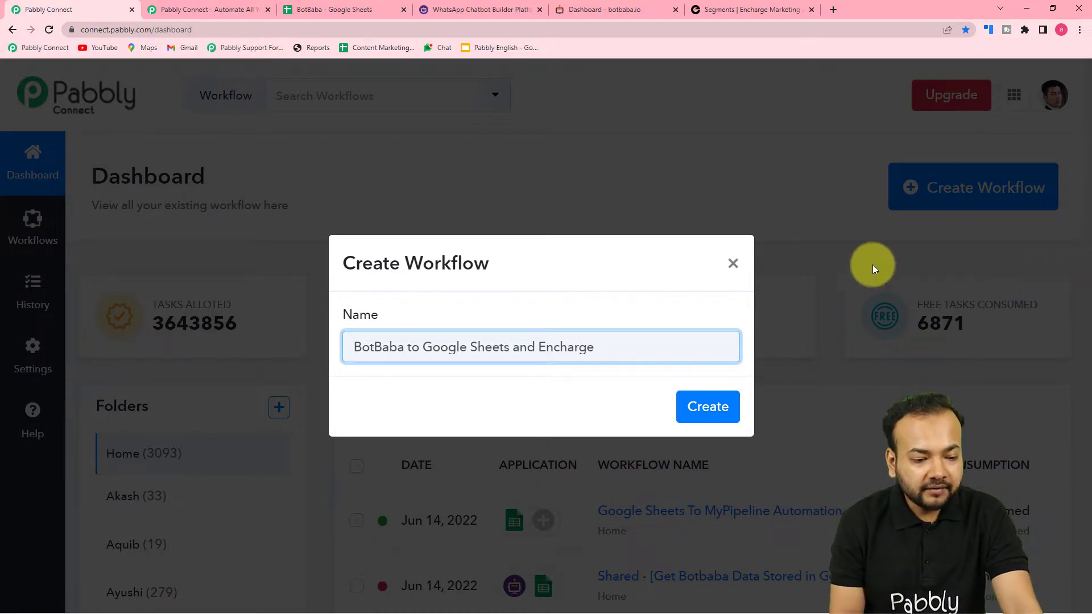
click(707, 408)
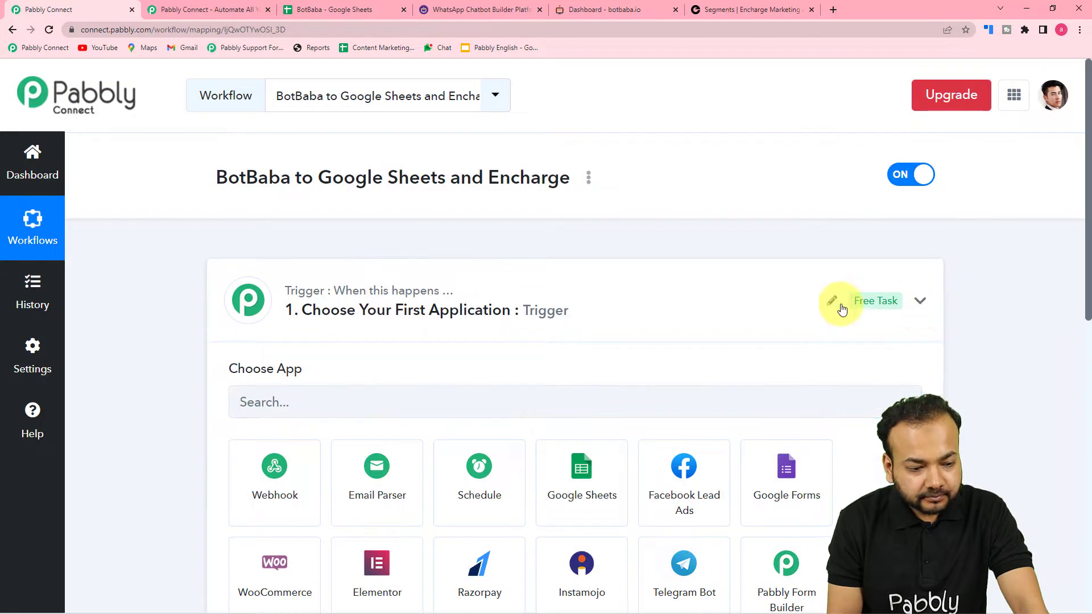
Step: Search 'bot' and set BotBaba as the workflow's trigger app
click(921, 301)
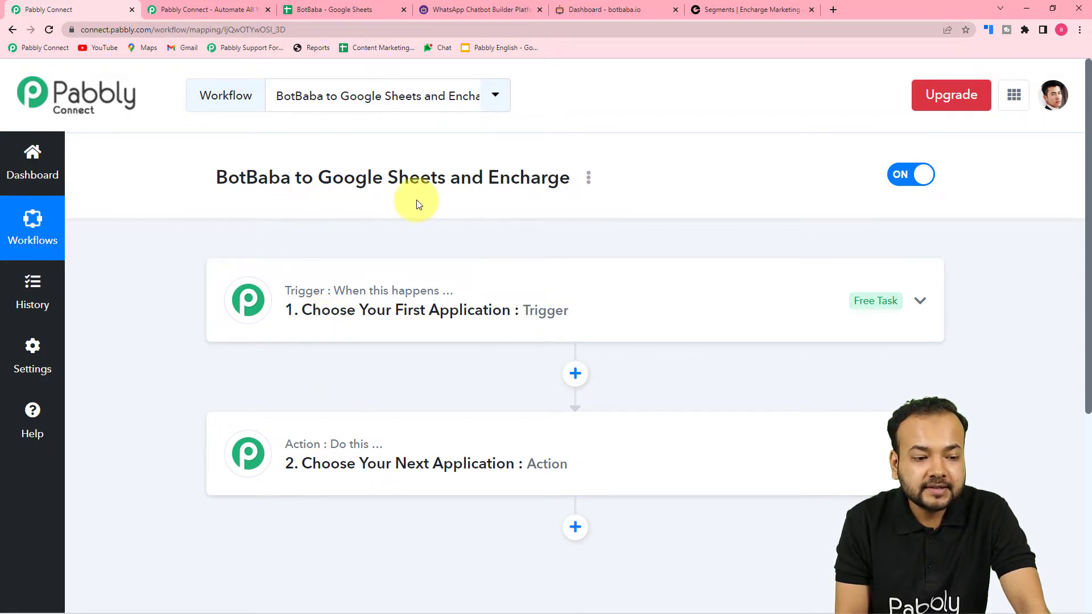
click(415, 313)
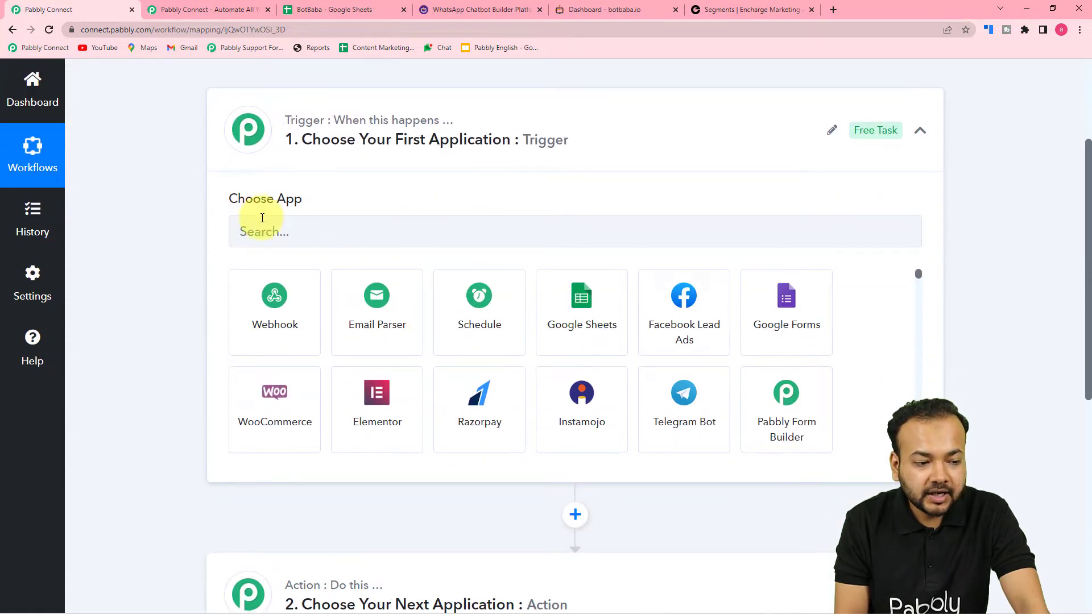
click(337, 229)
text(bot)
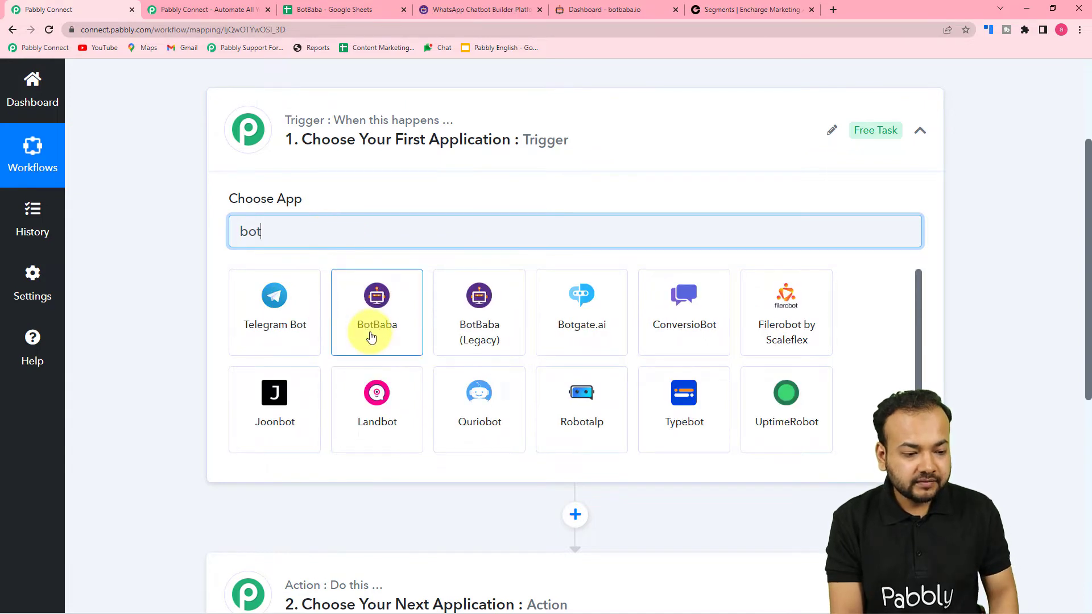
click(374, 336)
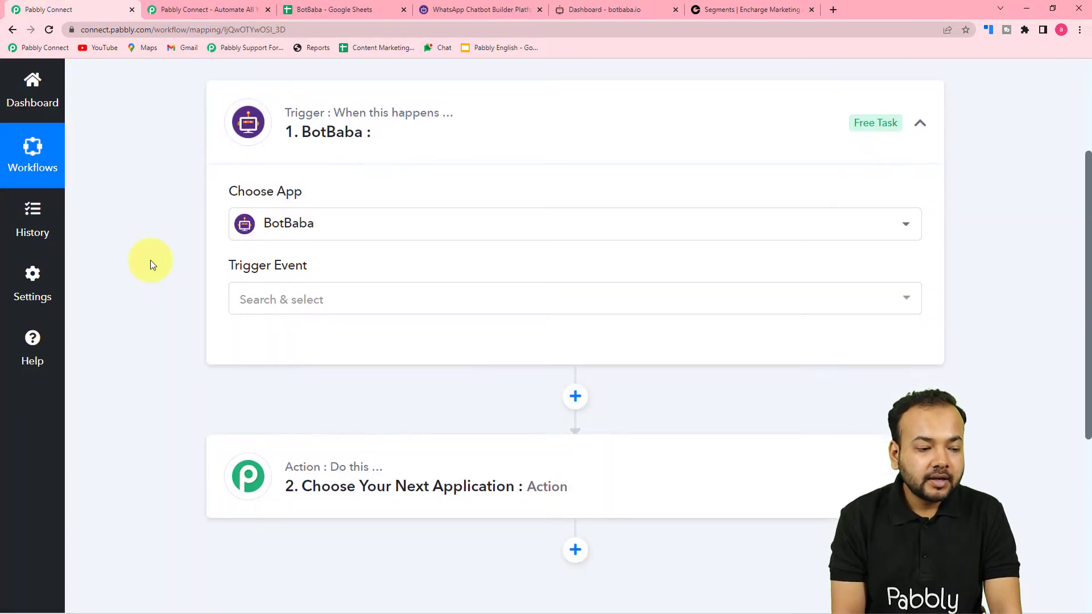
Step: Choose New Bot Conversation as the trigger event and start connecting the BotBaba account
scroll(151, 261, down, 3)
click(281, 146)
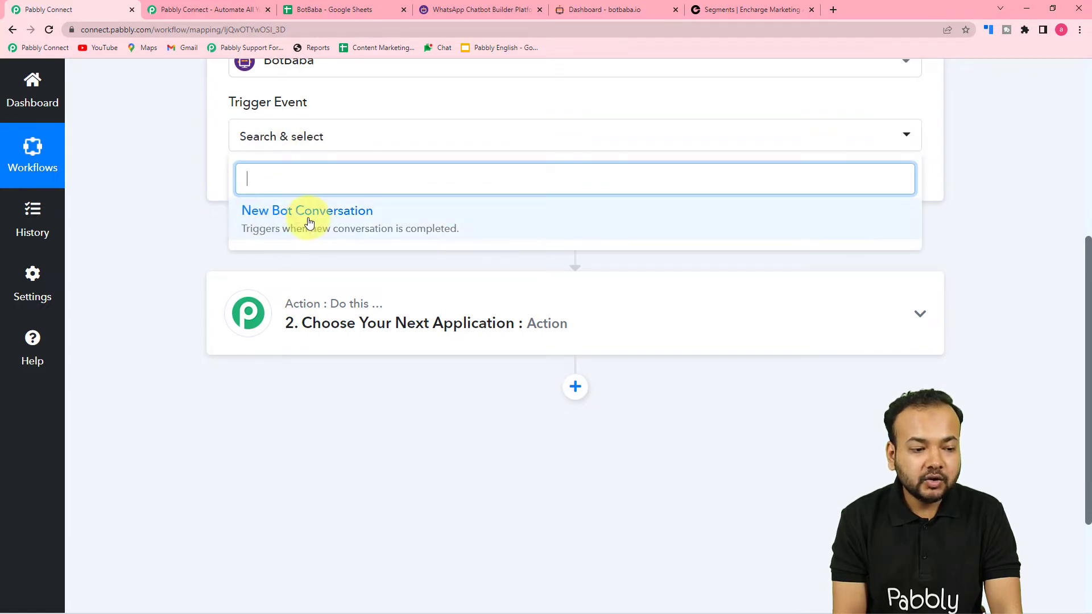
click(283, 226)
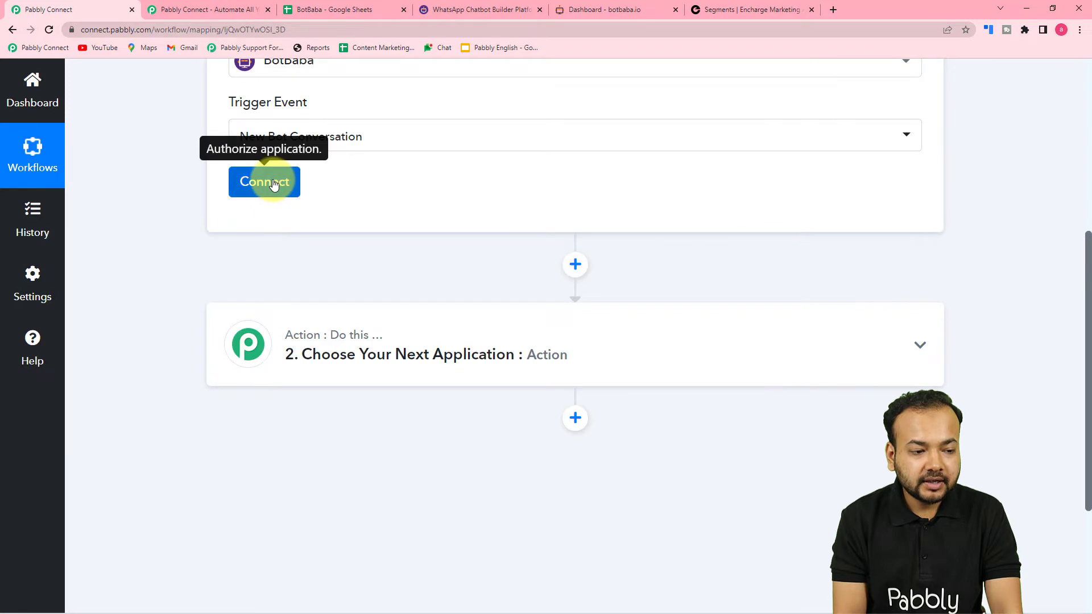
click(267, 181)
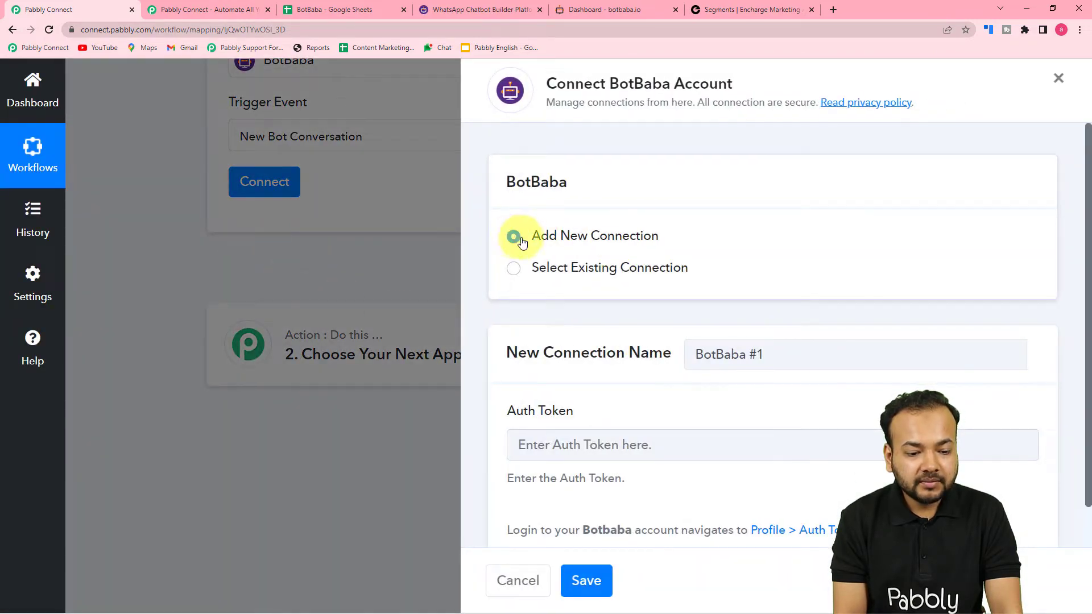
Step: Leave the Add New Connection form waiting and switch to the BotBaba dashboard tab
scroll(637, 261, down, 1)
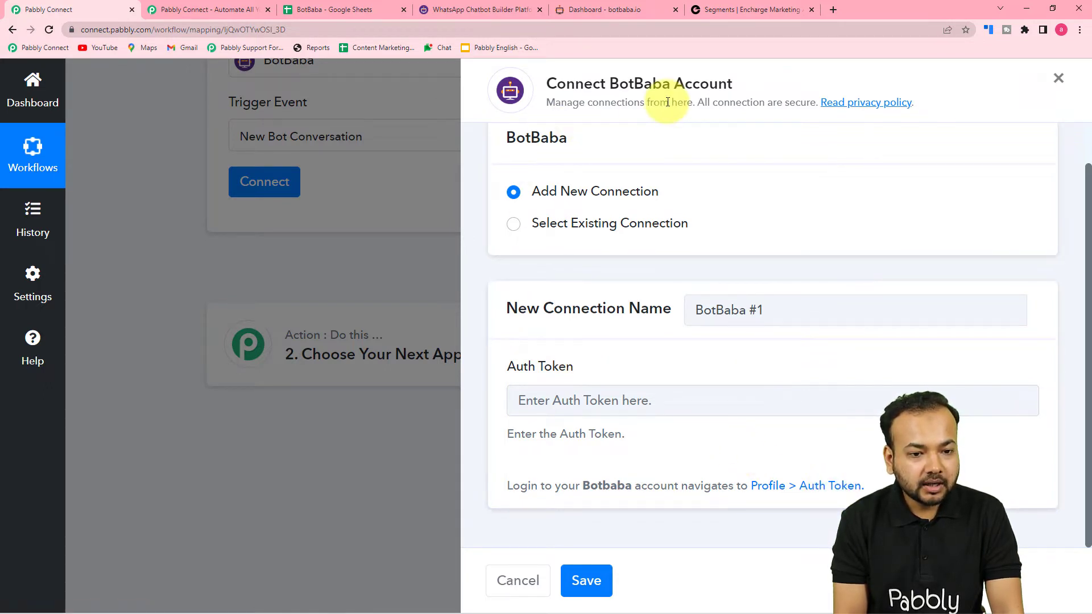
click(583, 10)
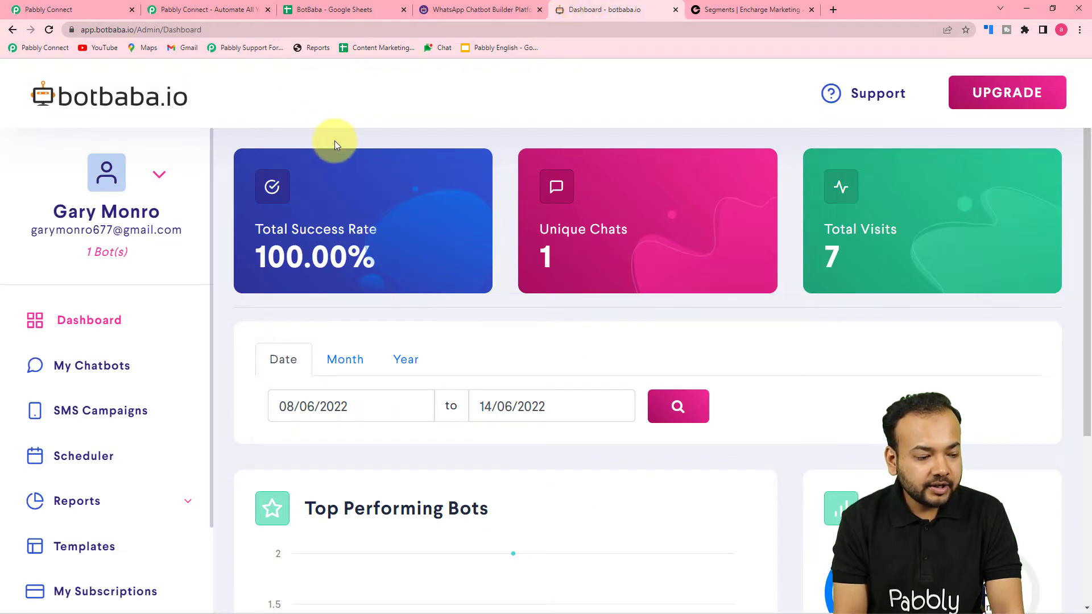
Step: Copy the auth token from BotBaba's Edit Profile page and return to Pabbly Connect
click(161, 177)
click(96, 225)
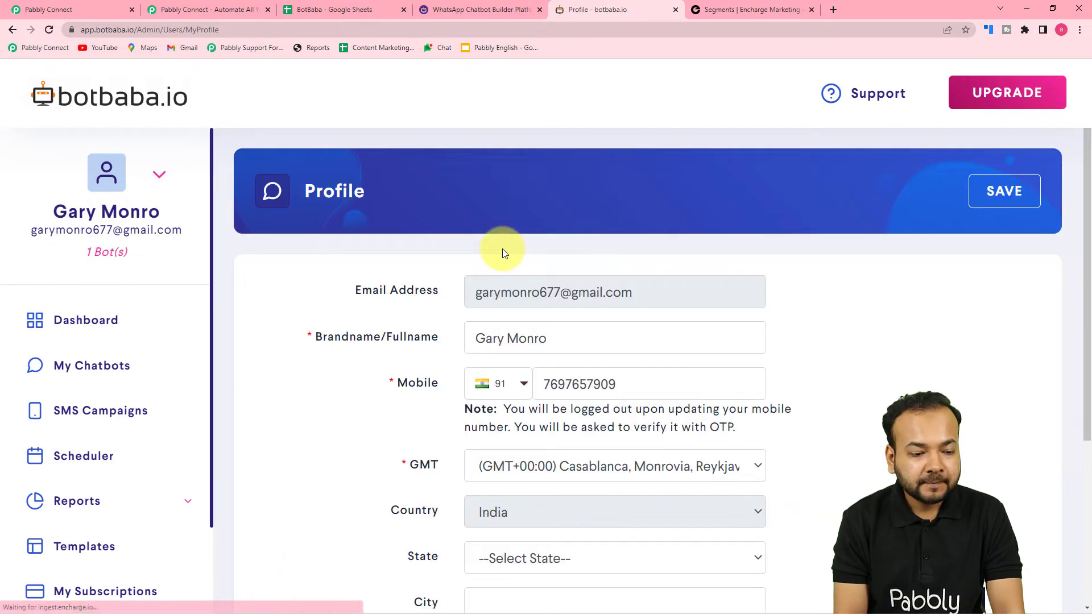
scroll(403, 250, down, 4)
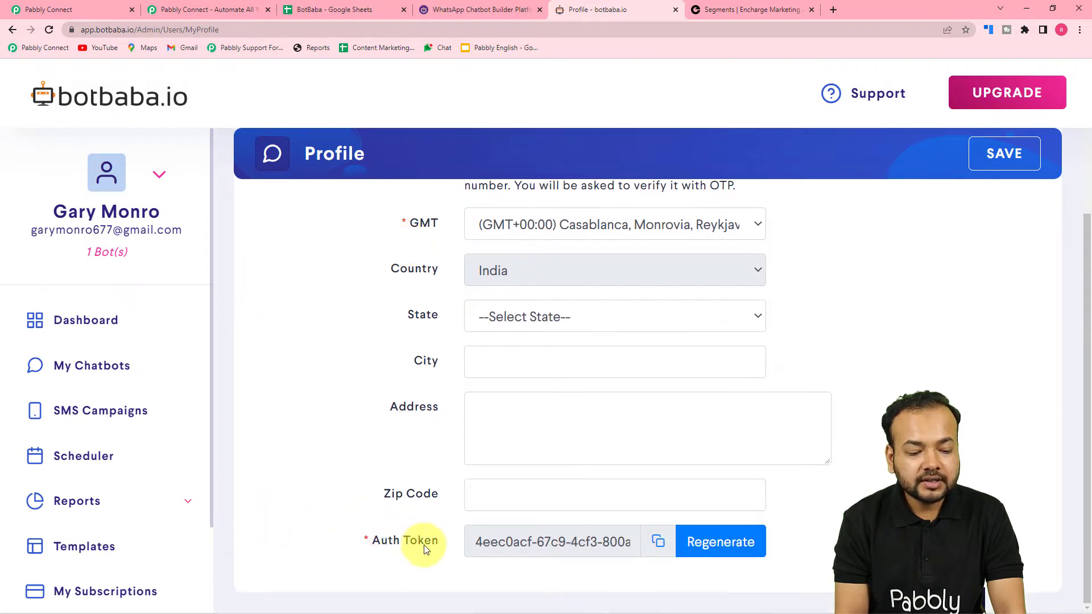
click(658, 547)
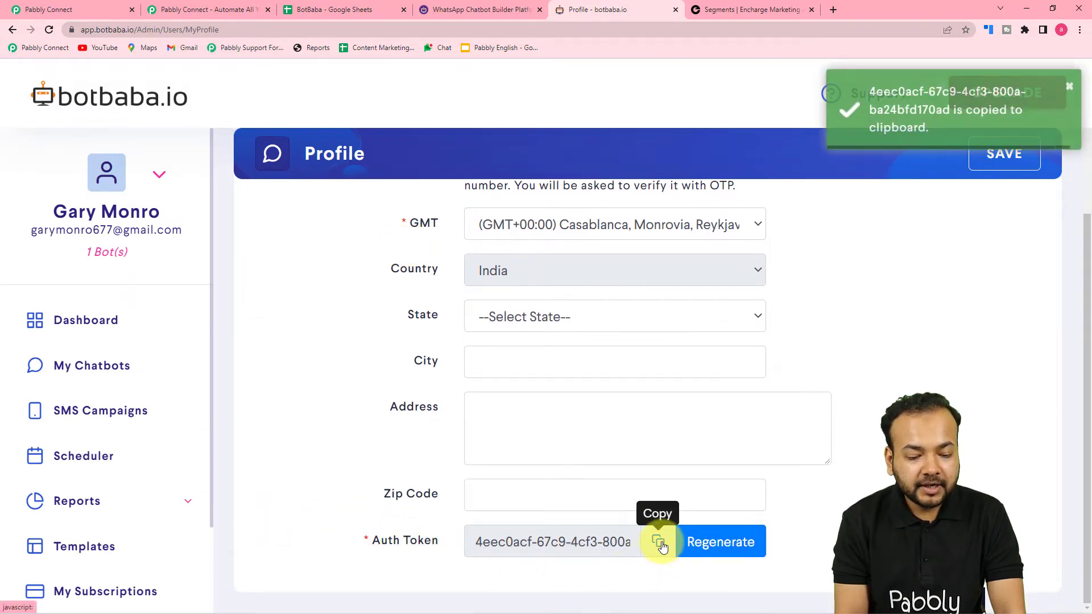
click(128, 11)
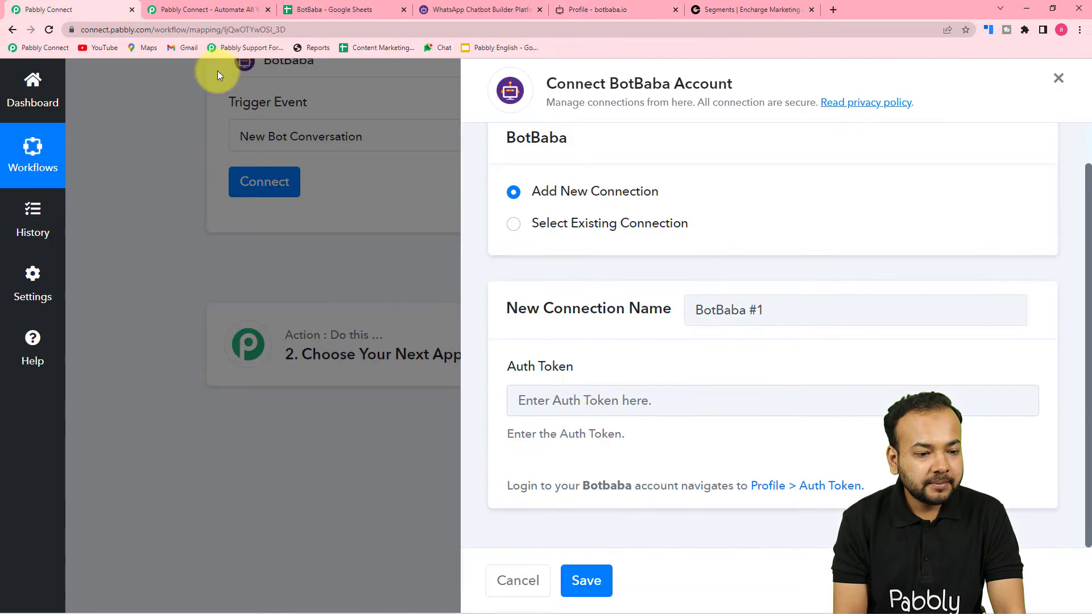
Step: Paste the auth token as plain text, save the BotBaba connection, and return to BotBaba's profile
right_click(568, 403)
click(607, 508)
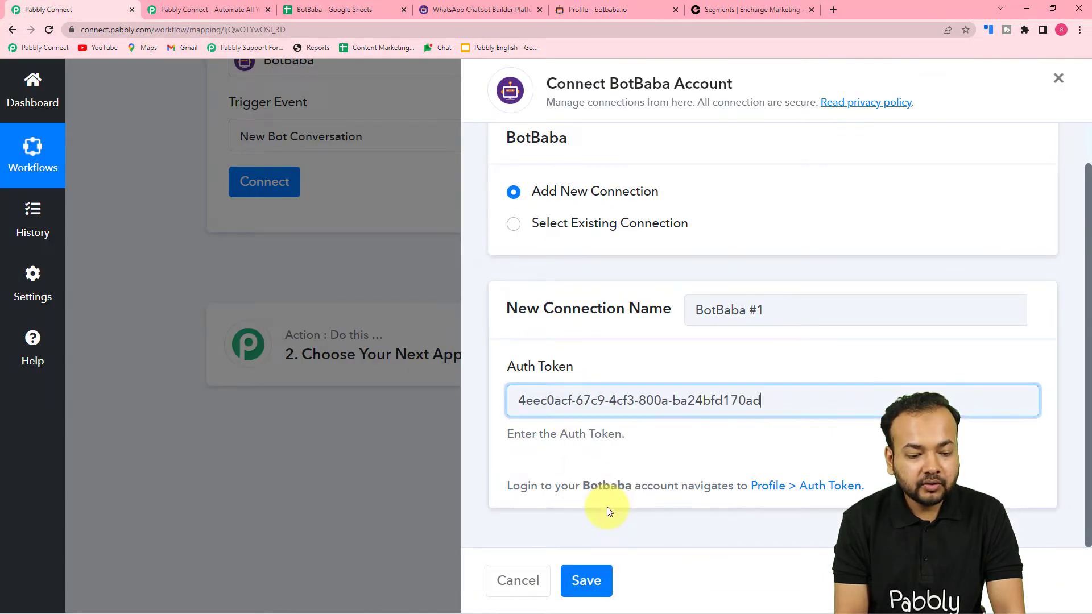
click(586, 580)
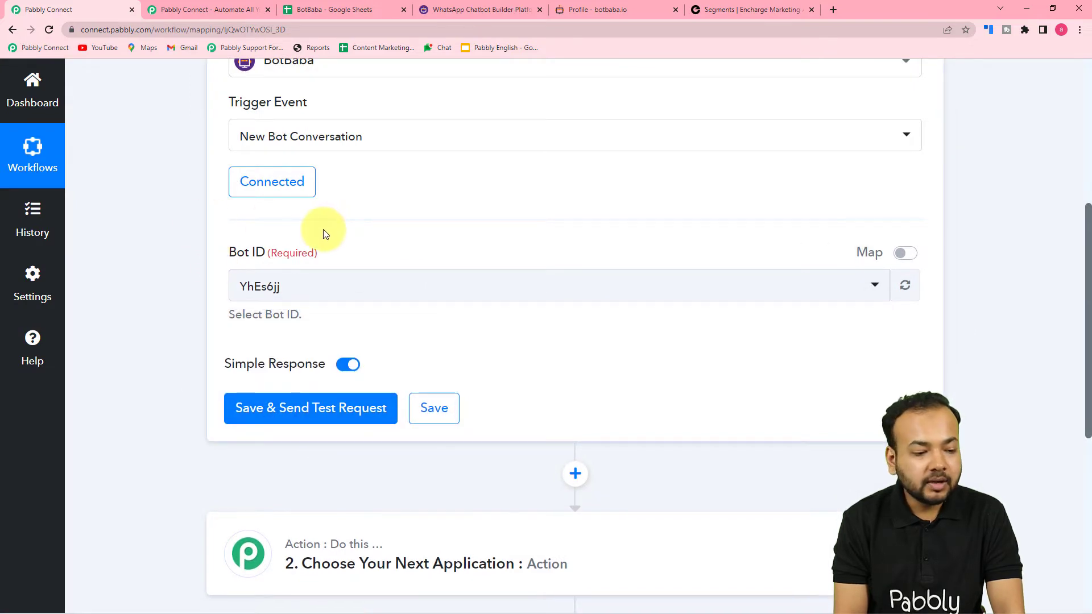
scroll(322, 233, down, 1)
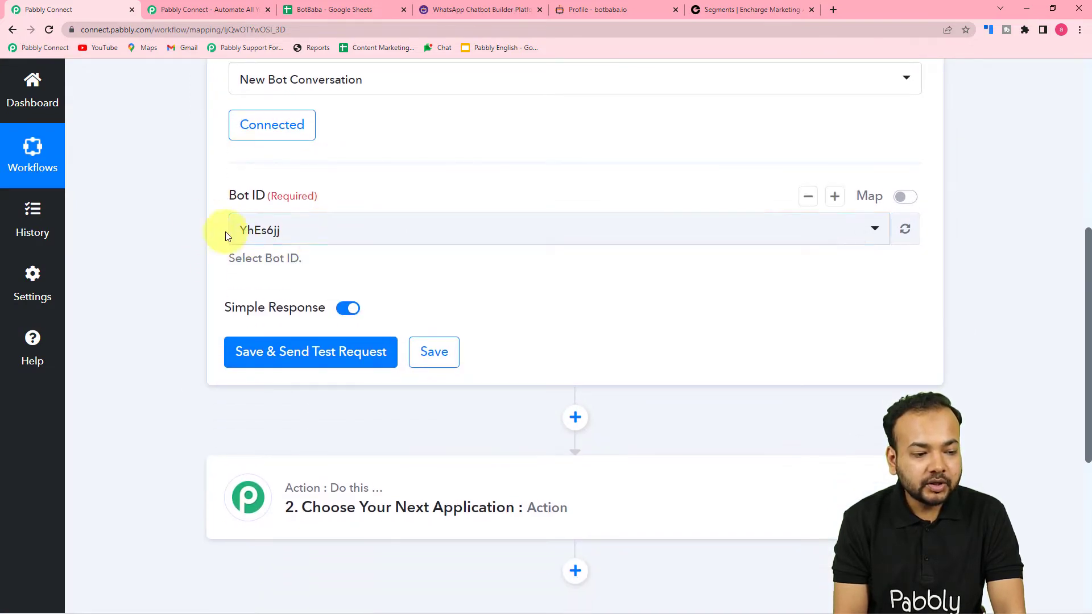
click(587, 12)
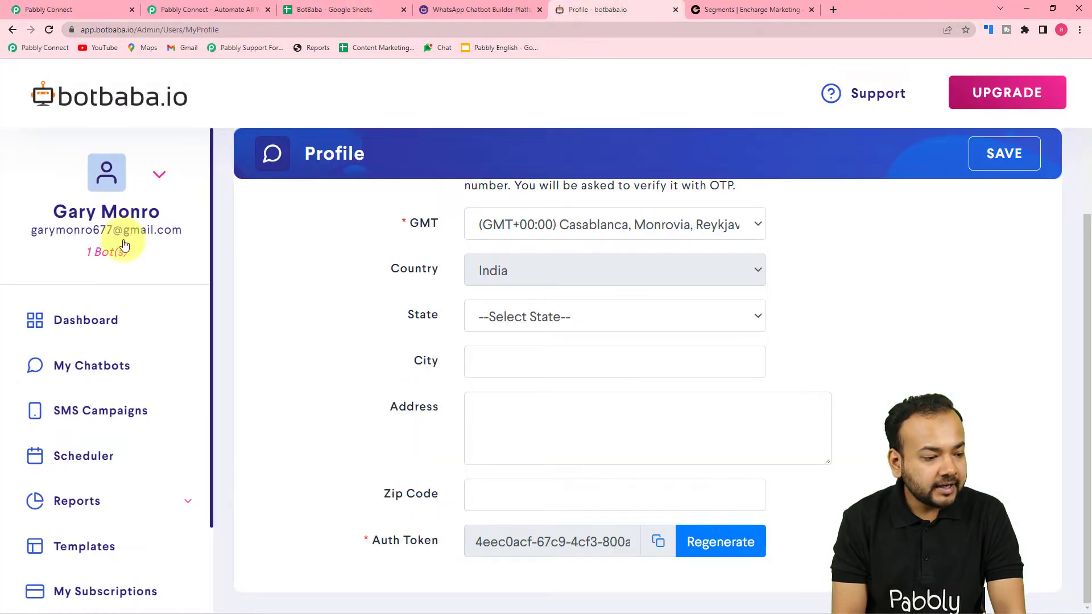
Step: Confirm bot YhEs6jj in BotBaba's My Chatbots list, then return to Pabbly Connect
click(100, 378)
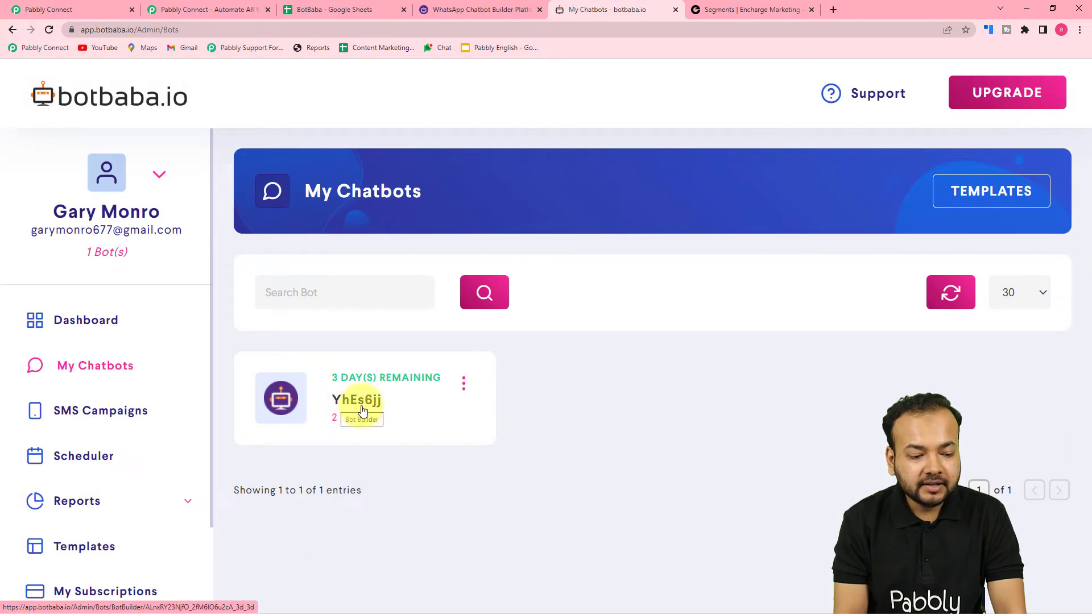
click(91, 12)
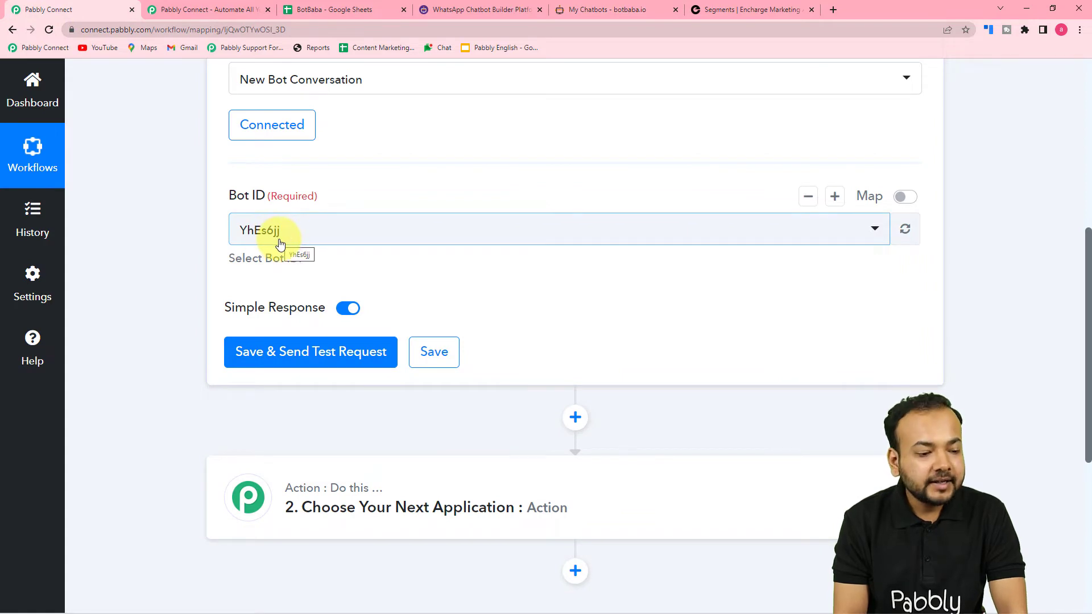
Step: Save the BotBaba trigger and send a test request until a response arrives, then go to BotBaba
click(267, 360)
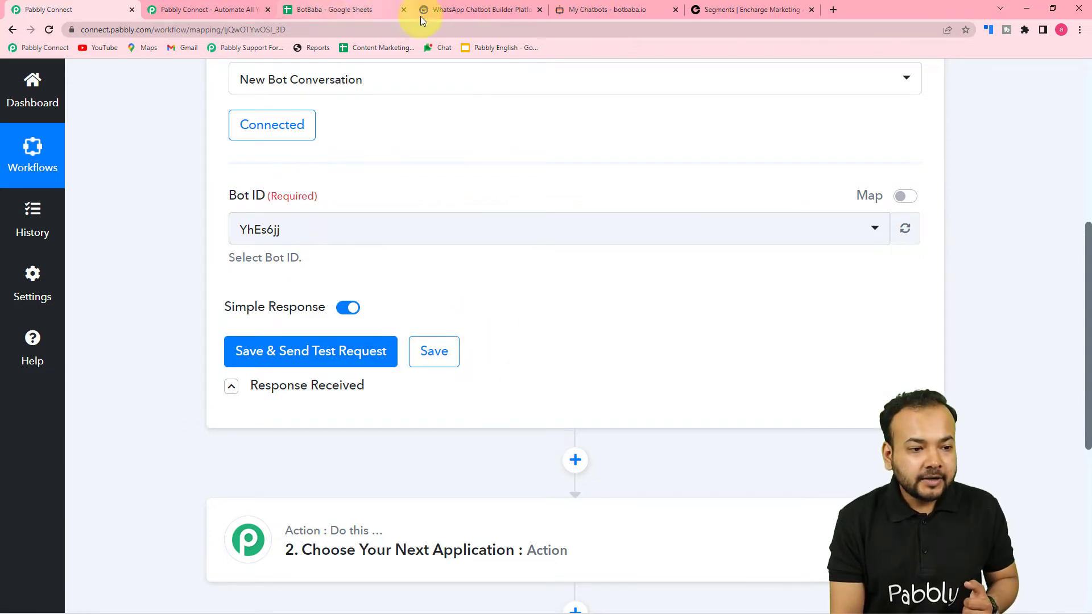
click(475, 10)
Step: Open bot YhEs6jj's public chat link from its Share dialog in a new tab
click(624, 10)
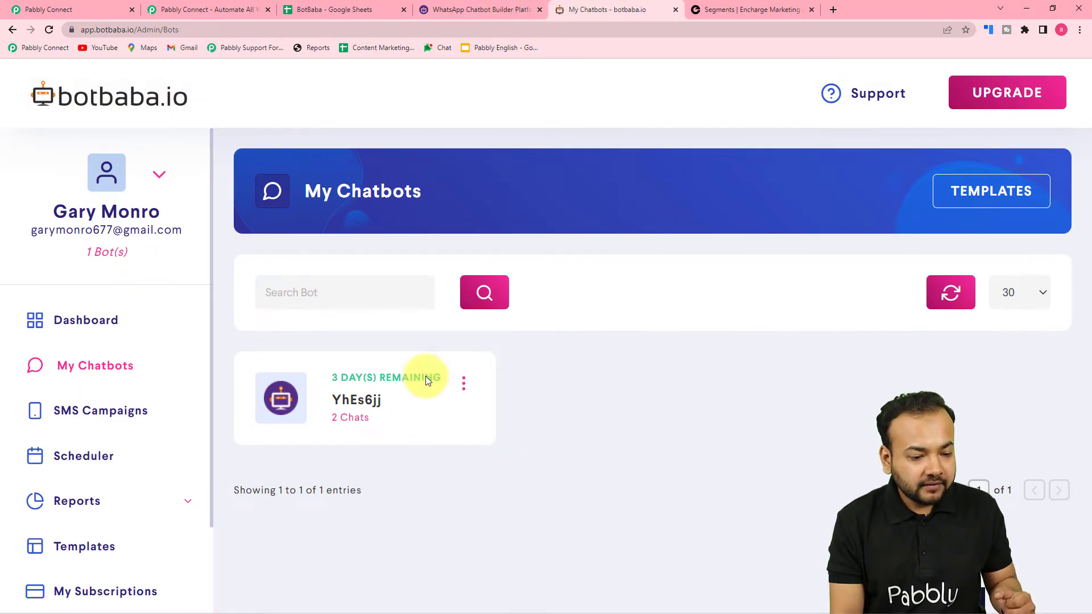
click(464, 386)
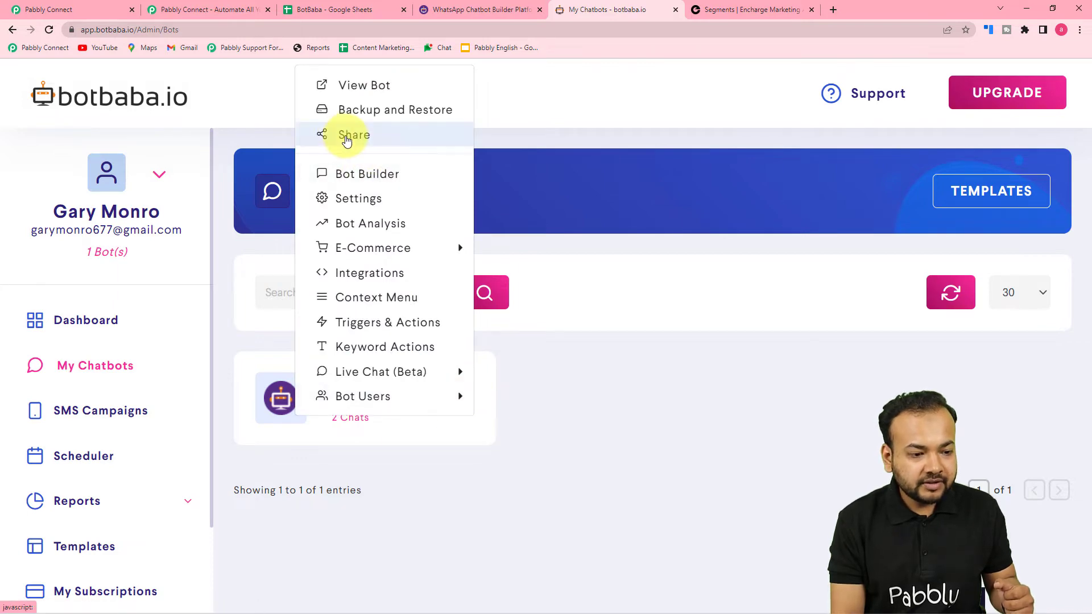
click(342, 137)
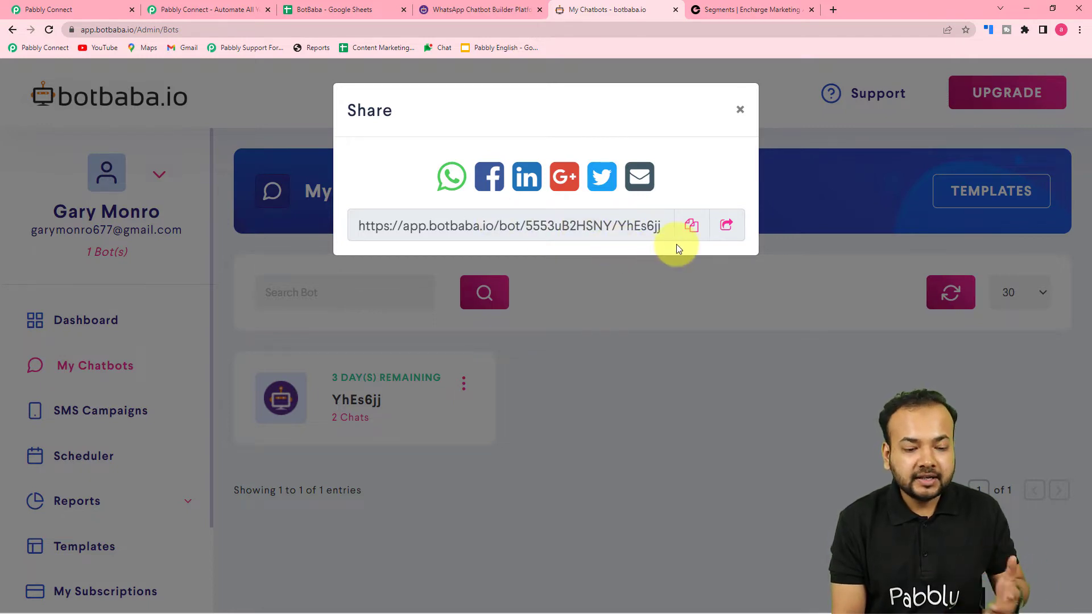
click(728, 226)
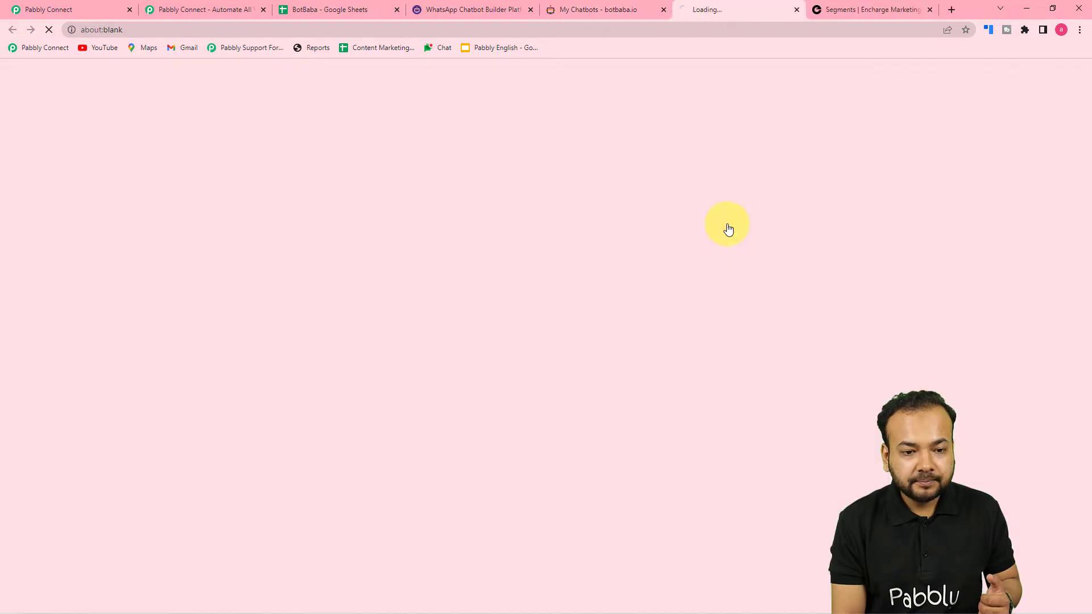
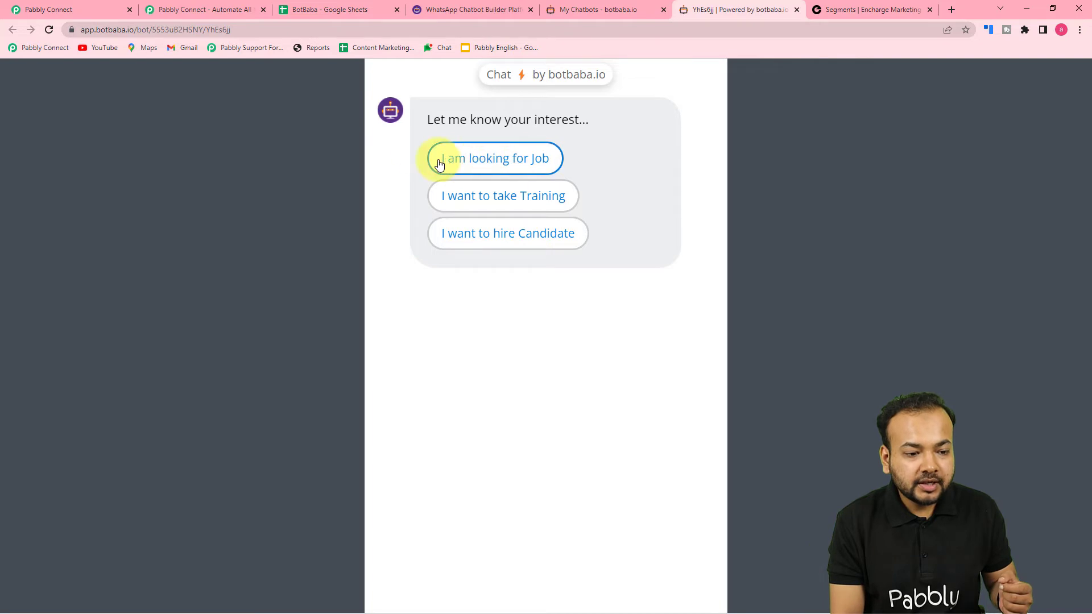
Step: Complete the BotBaba test chat by choosing 'I am looking for Job' and sending a mobile number, name and email
click(495, 159)
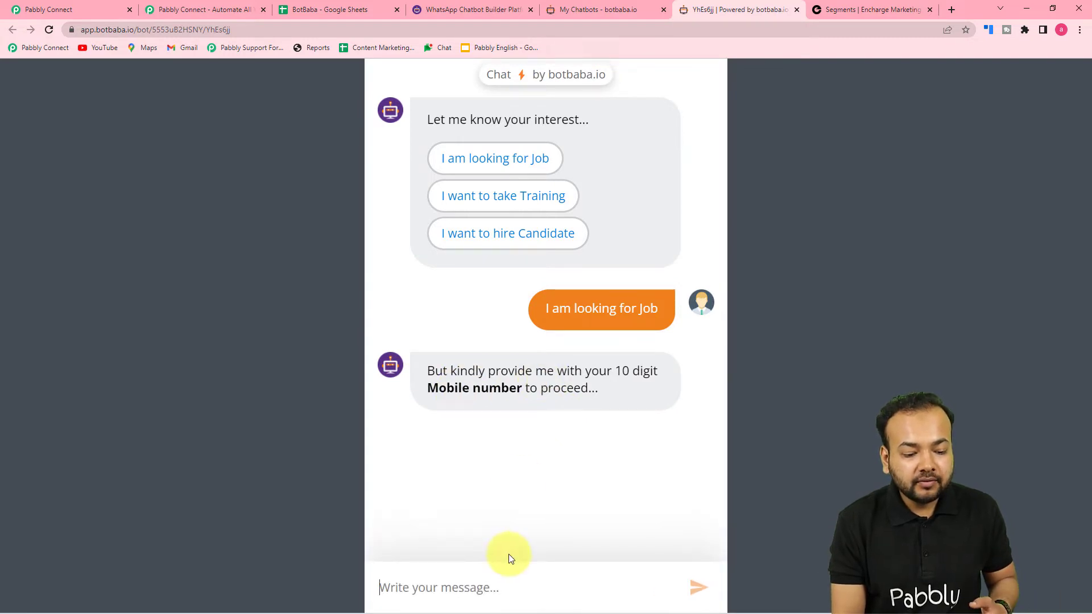
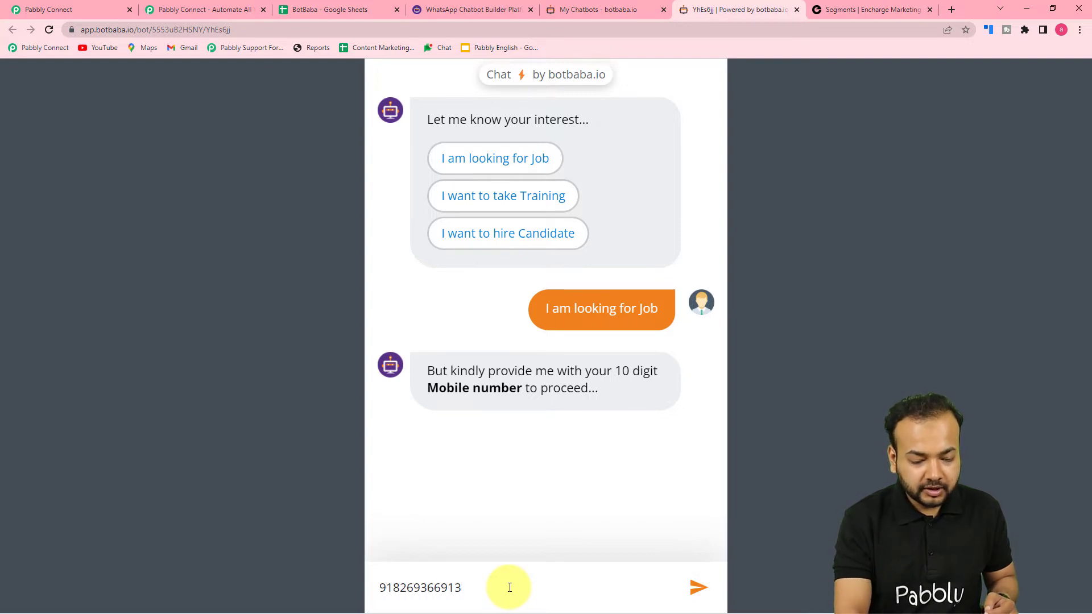
key(Return)
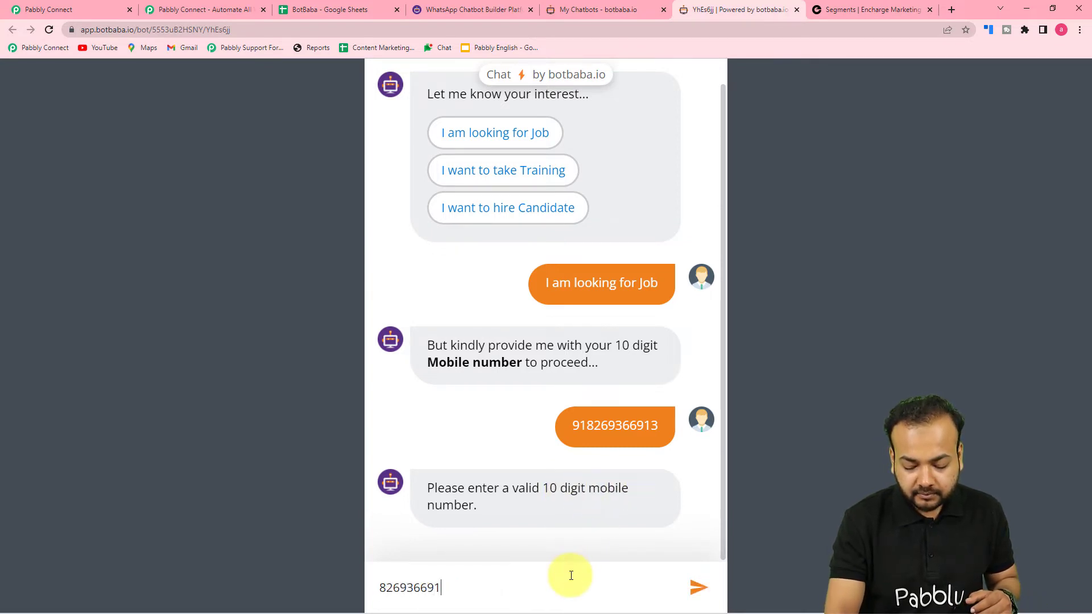
key(Return)
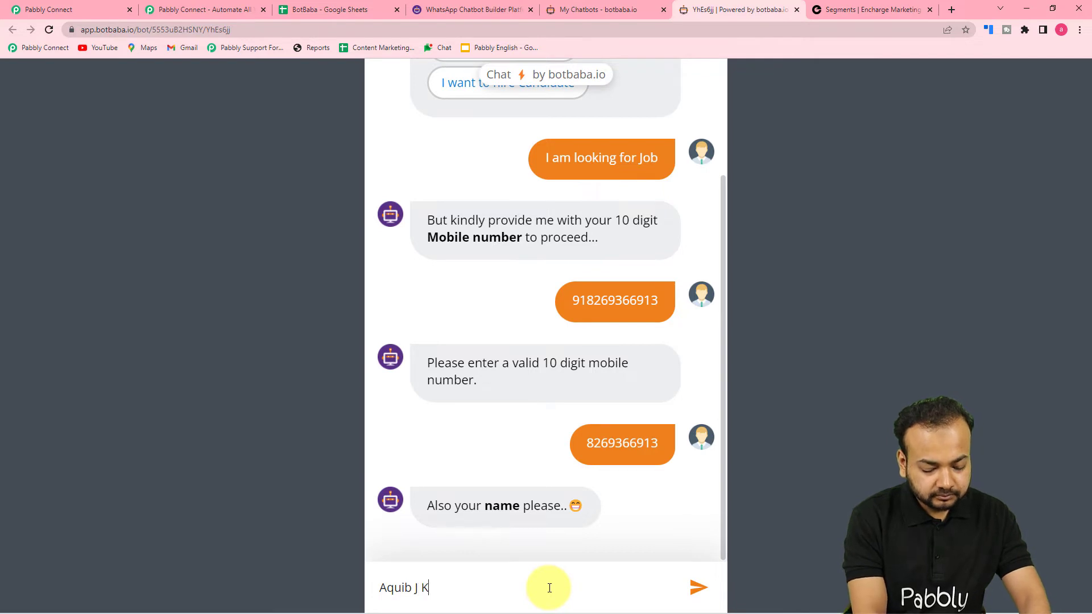
key(Return)
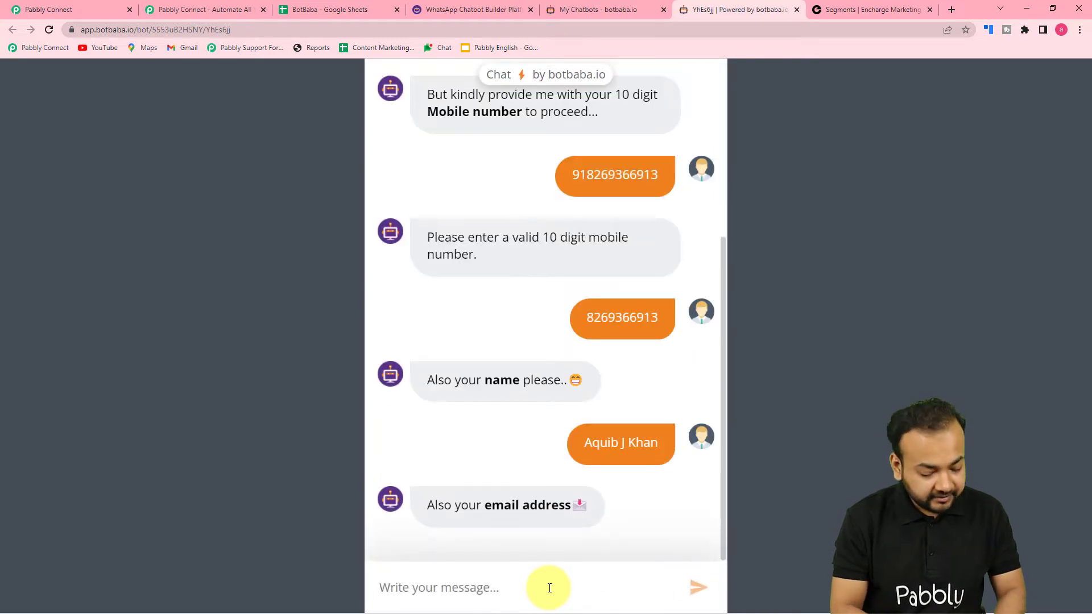
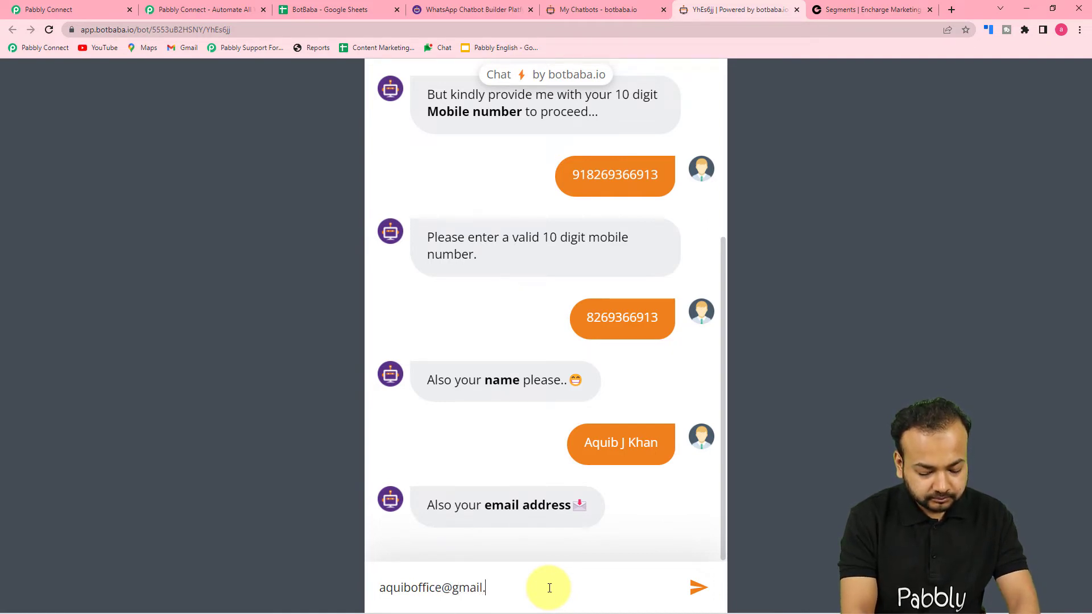
key(Return)
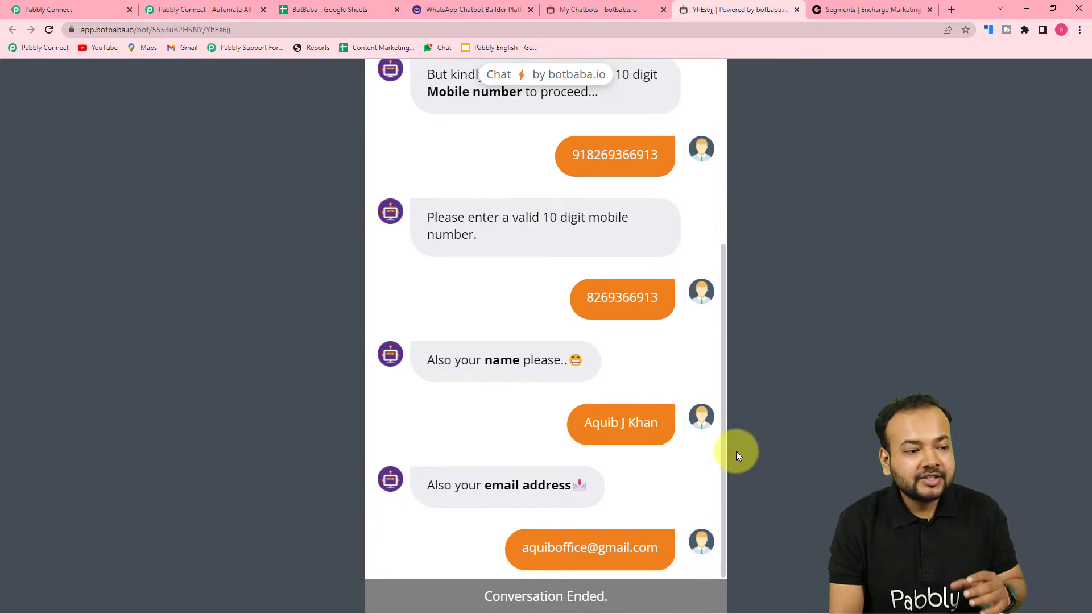
Step: Check the chatbot list, Encharge people list and finished chat, then return to Pabbly Connect
click(46, 7)
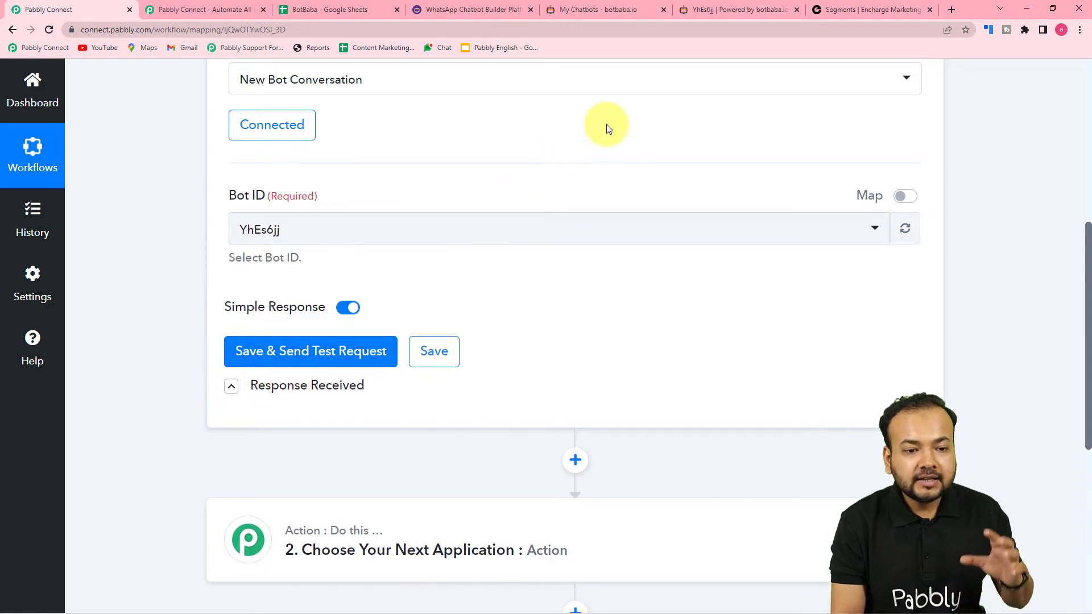
click(598, 10)
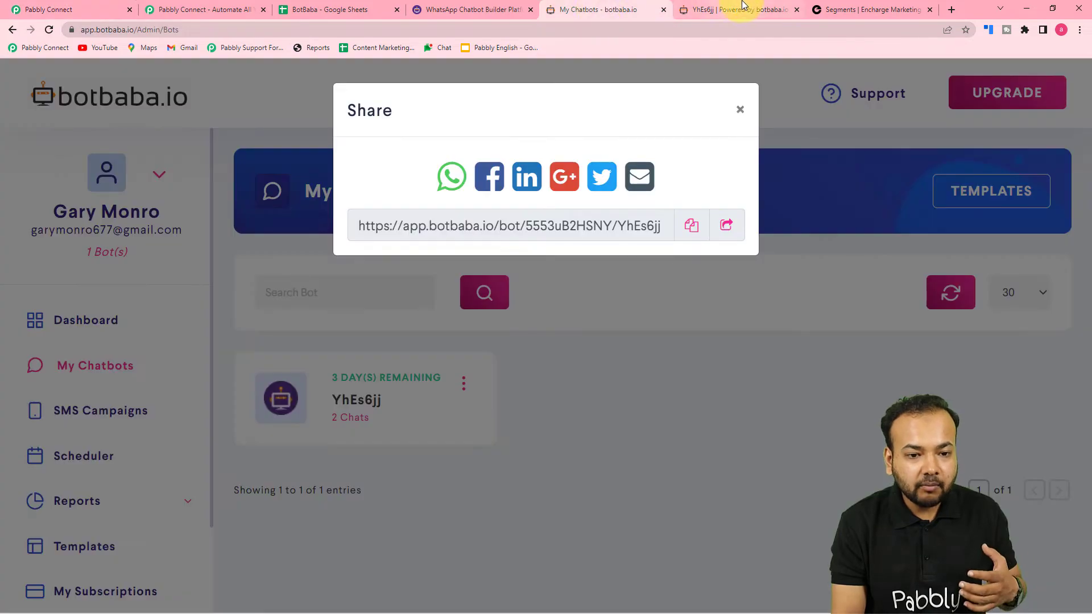
click(887, 10)
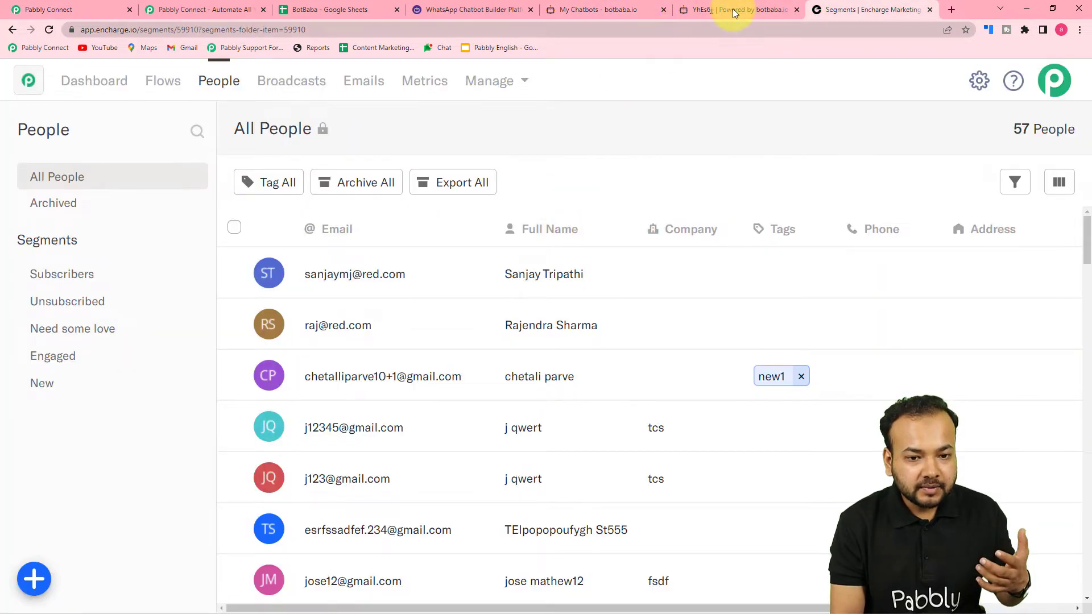
click(732, 9)
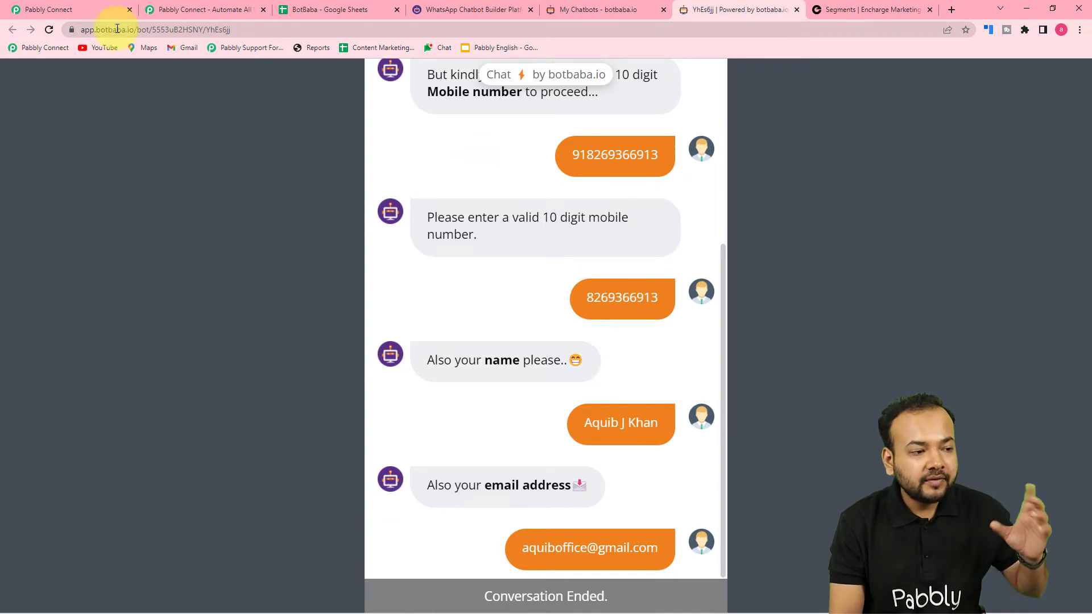
click(81, 9)
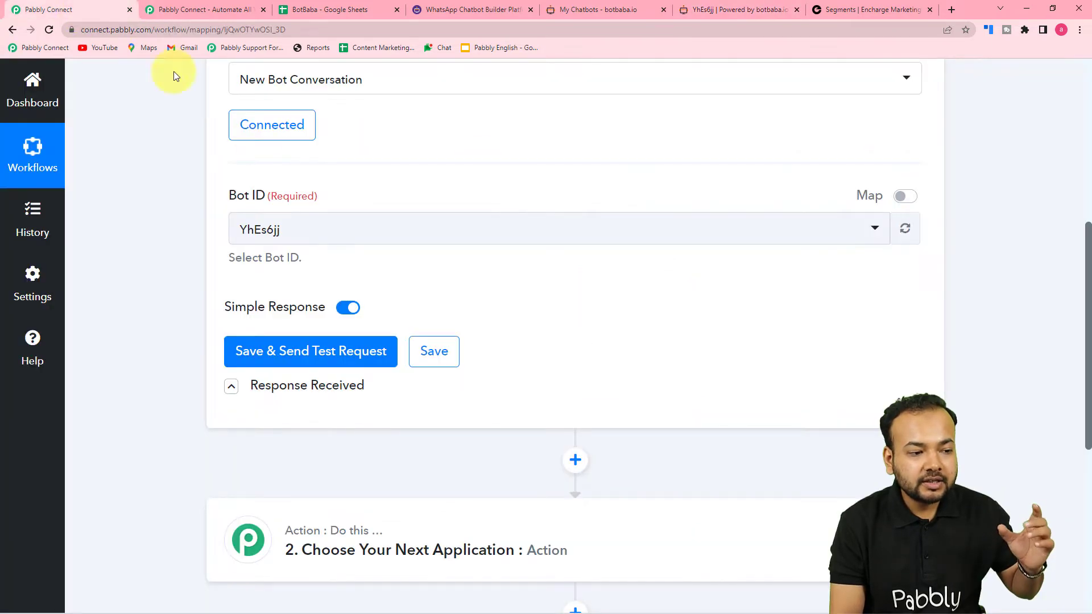
Step: Save the BotBaba trigger and fetch the test conversation, reviewing its interest, mobile, name and email answers
click(283, 363)
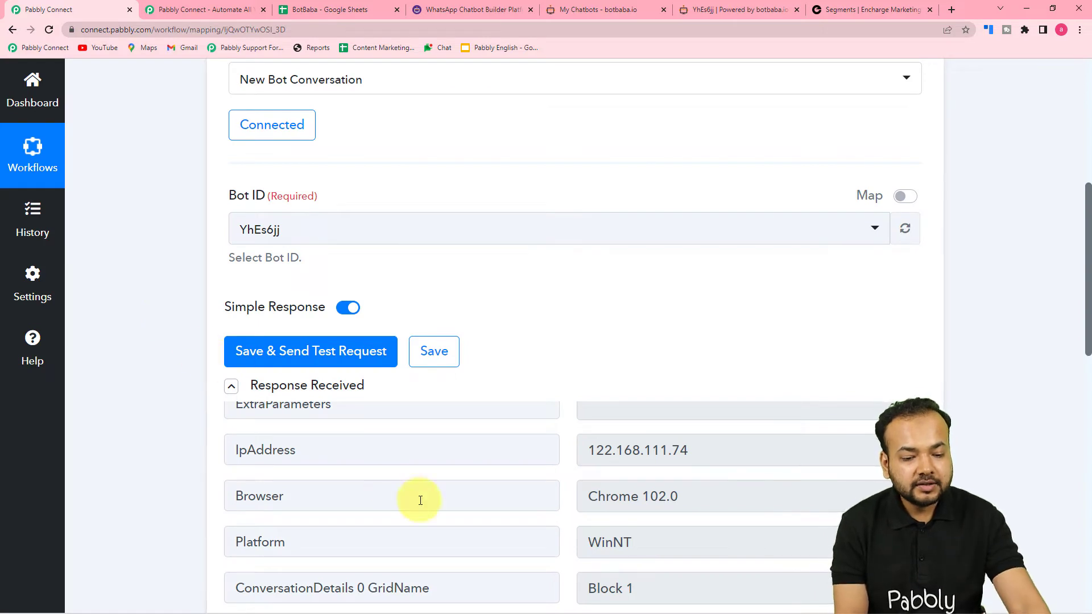
scroll(419, 497, up, 4)
scroll(146, 395, down, 3)
scroll(407, 378, up, 1)
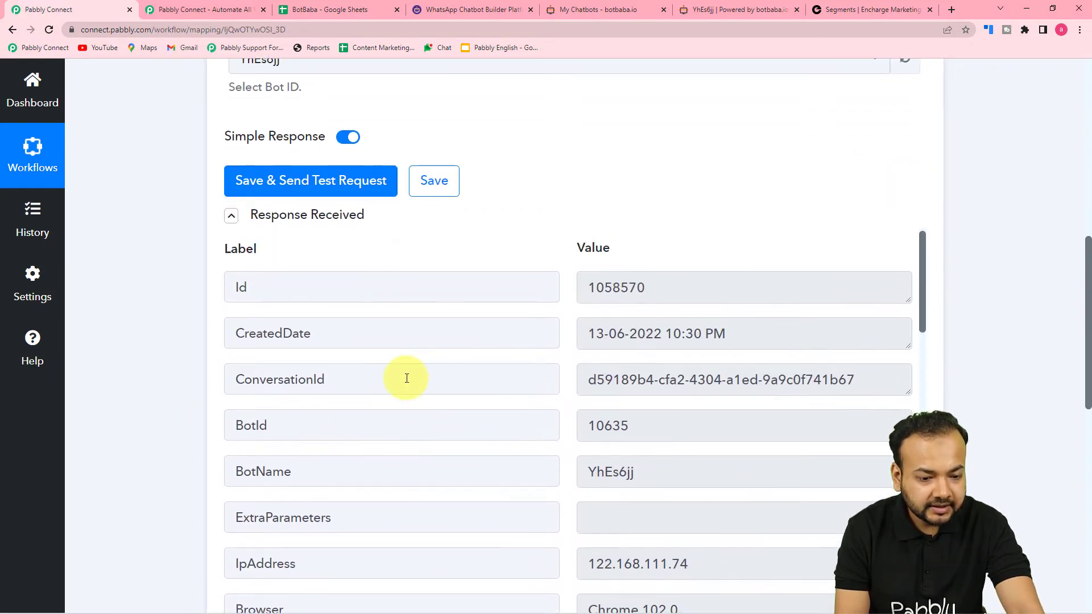
scroll(285, 351, down, 3)
scroll(285, 350, down, 4)
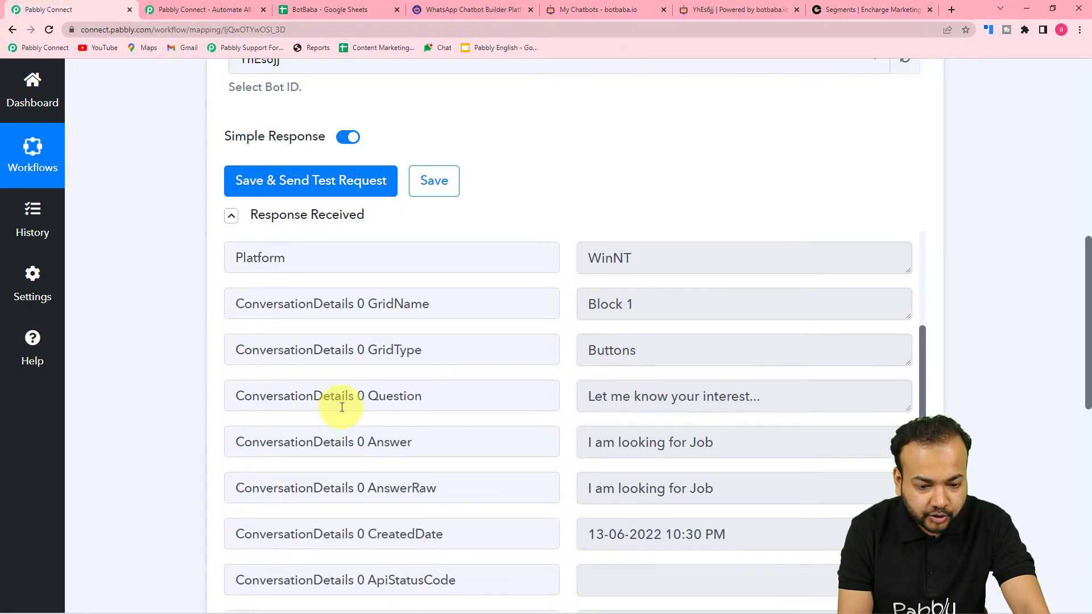
scroll(342, 407, down, 3)
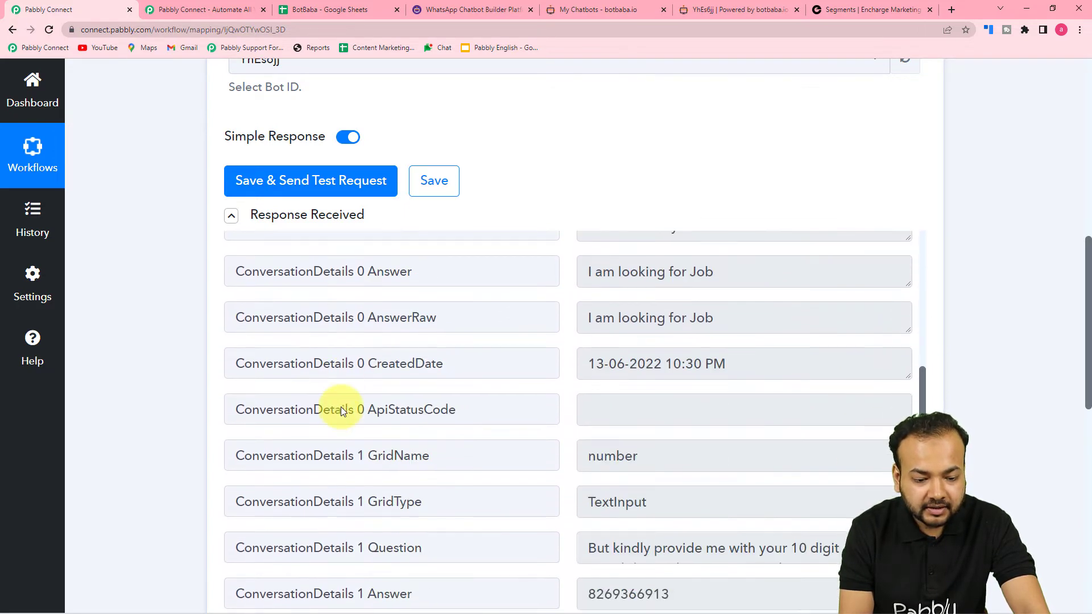
scroll(342, 408, down, 2)
scroll(342, 407, down, 2)
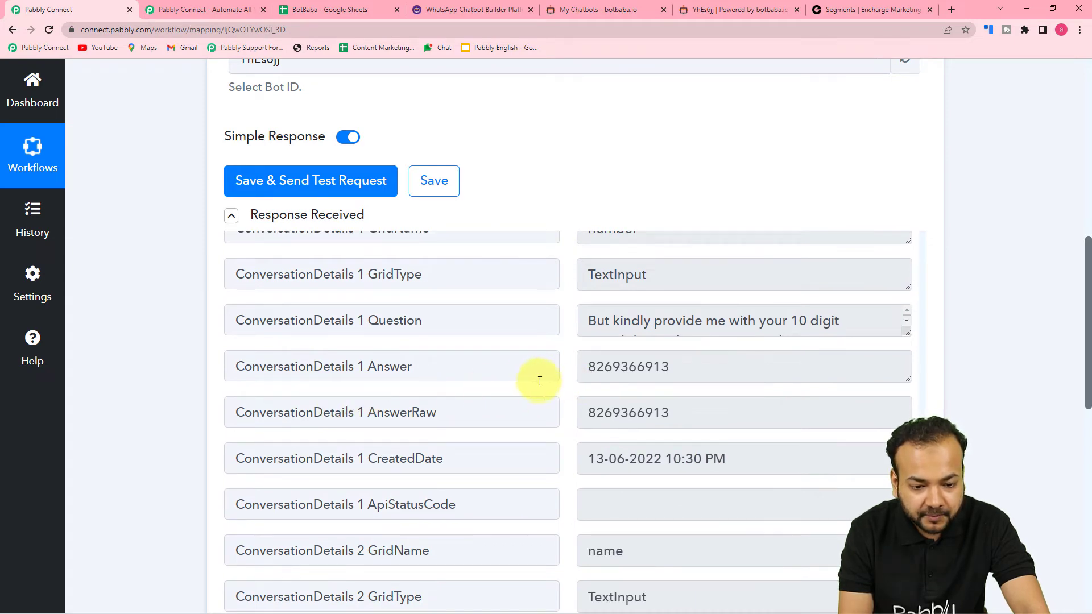
scroll(530, 377, down, 6)
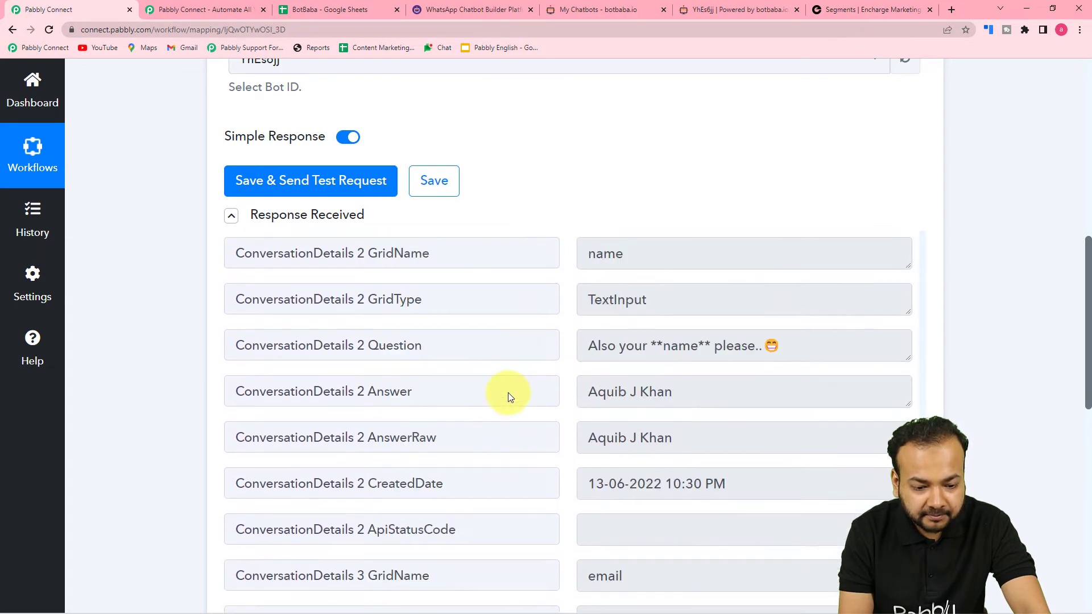
scroll(384, 415, down, 7)
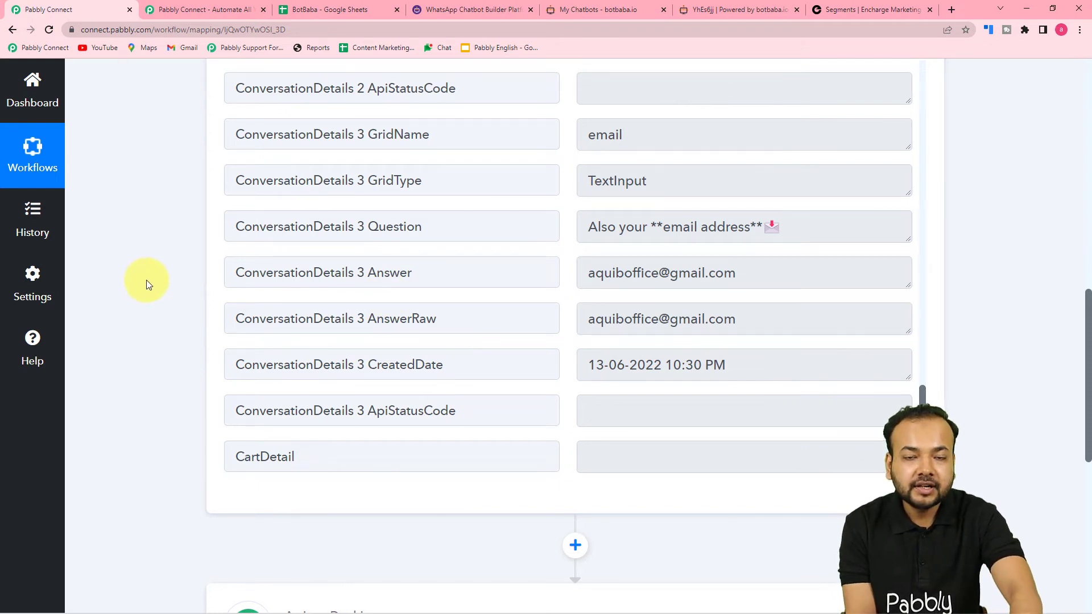
scroll(125, 223, down, 6)
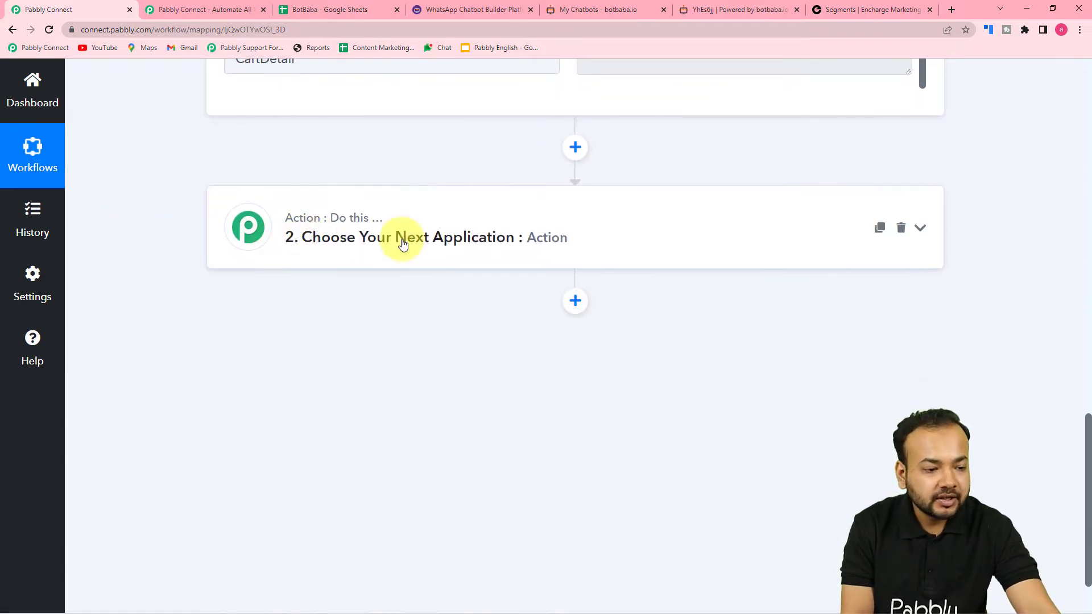
Step: Set the second step to Google Sheets with the Add New Row action
click(384, 258)
scroll(383, 256, down, 1)
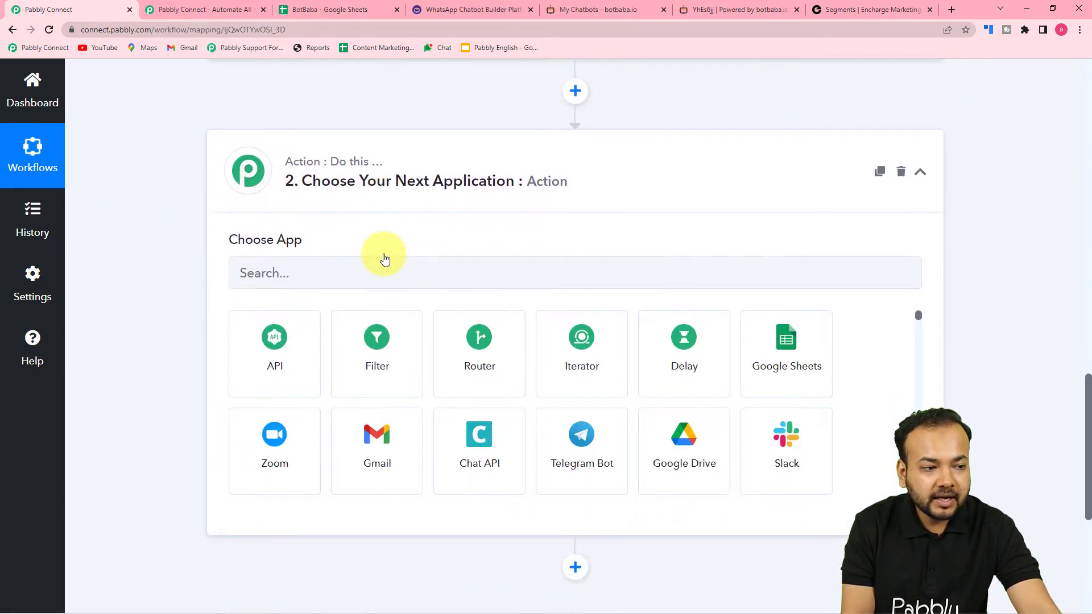
click(777, 361)
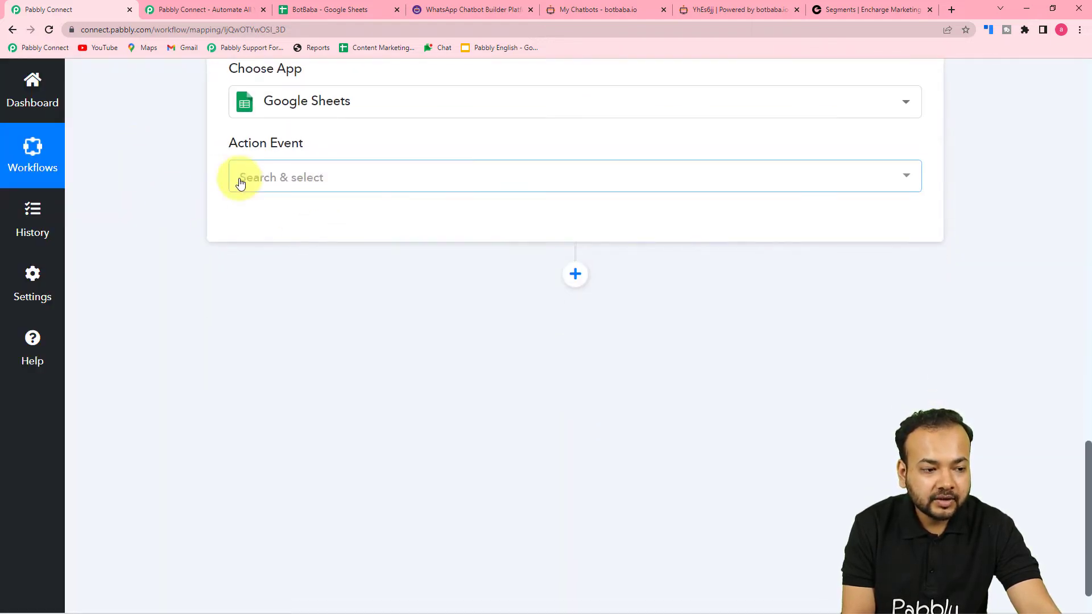
click(302, 191)
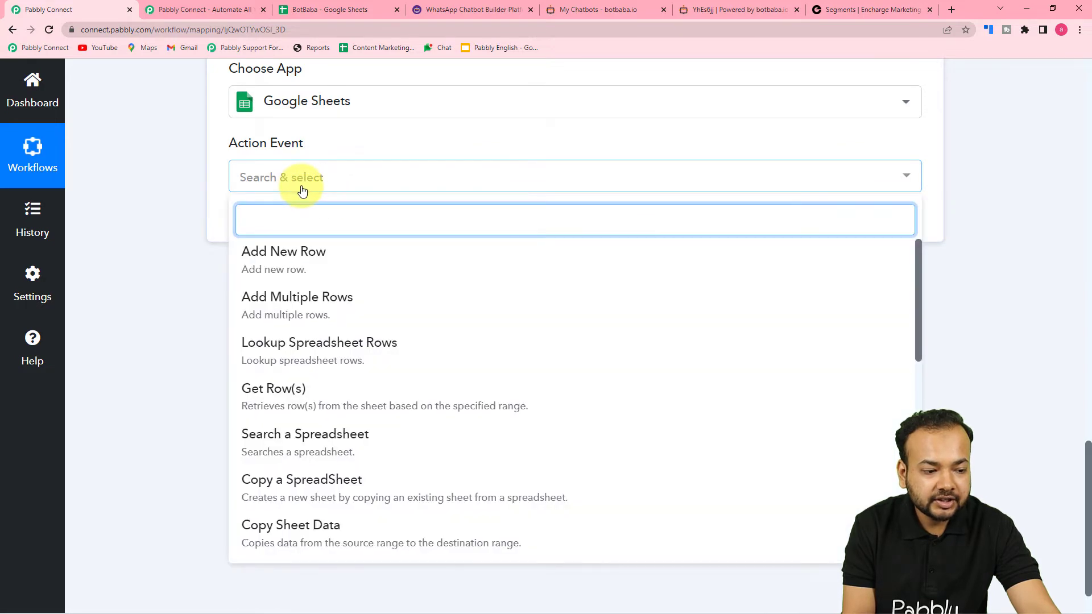
click(255, 263)
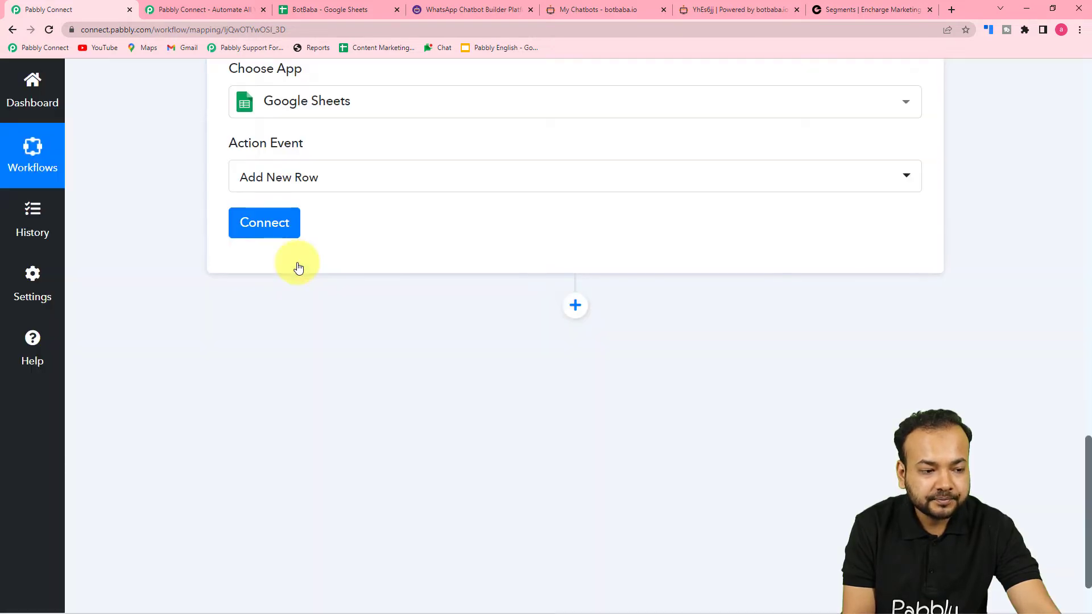
Step: Authorize a new Google Sheets connection by granting Pabbly Connect access to the chosen Google account
click(265, 228)
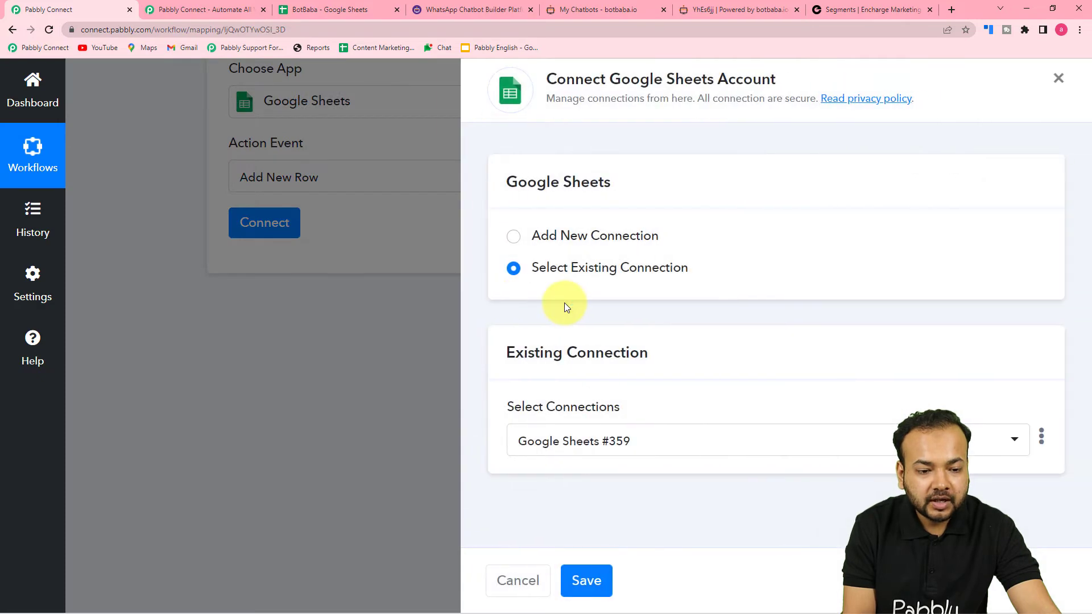
click(514, 237)
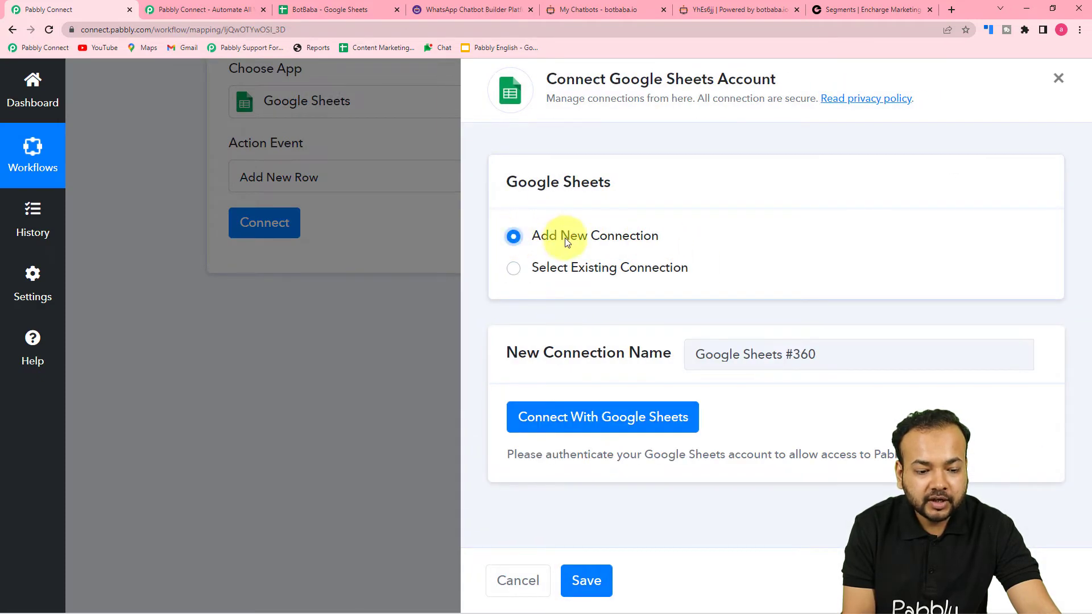
click(574, 419)
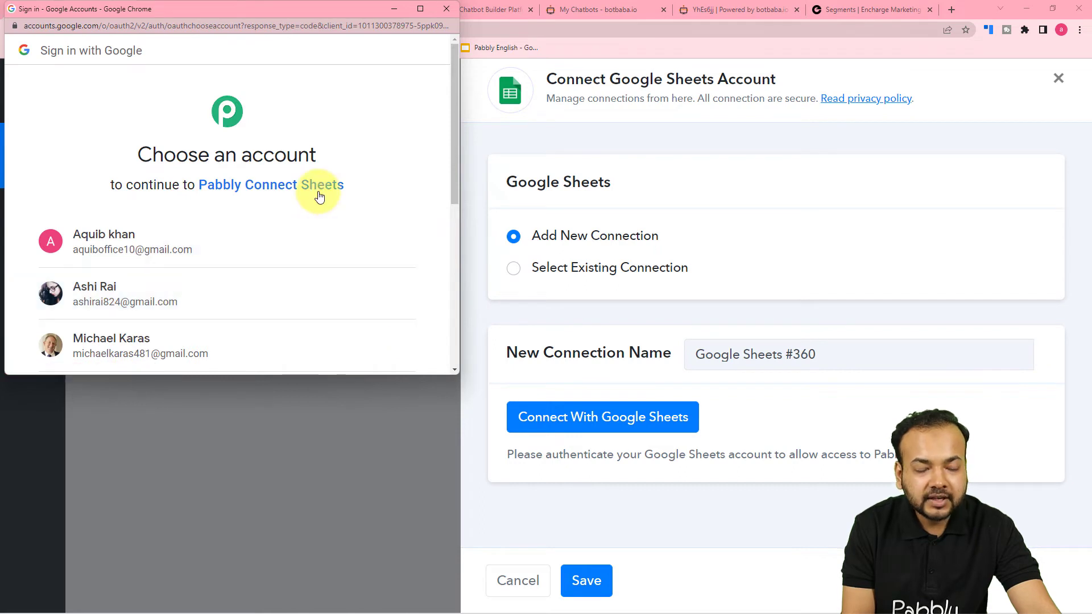
click(199, 300)
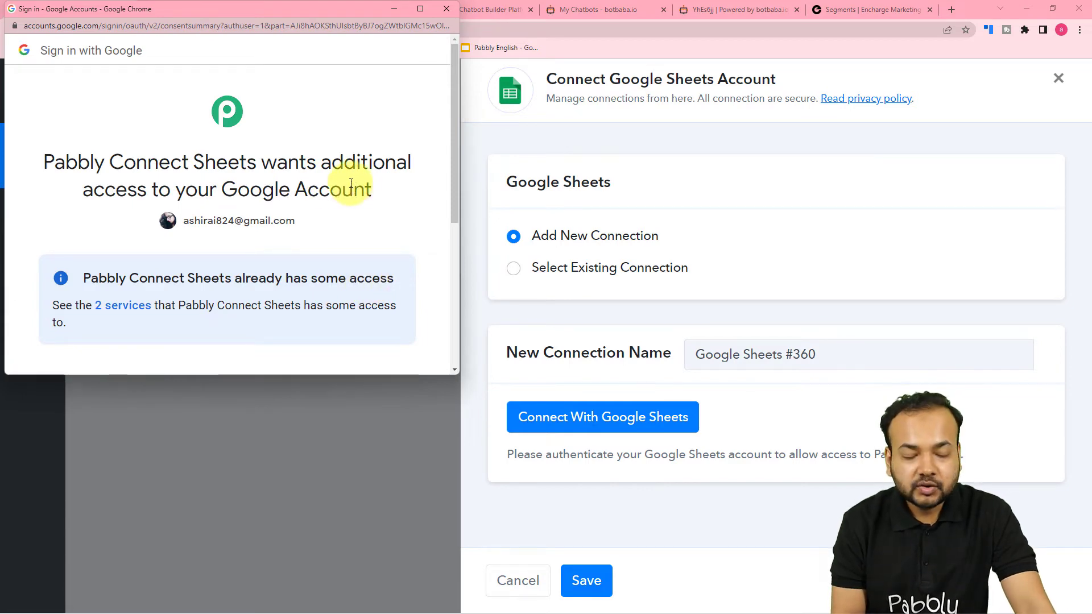
scroll(352, 184, down, 3)
click(324, 359)
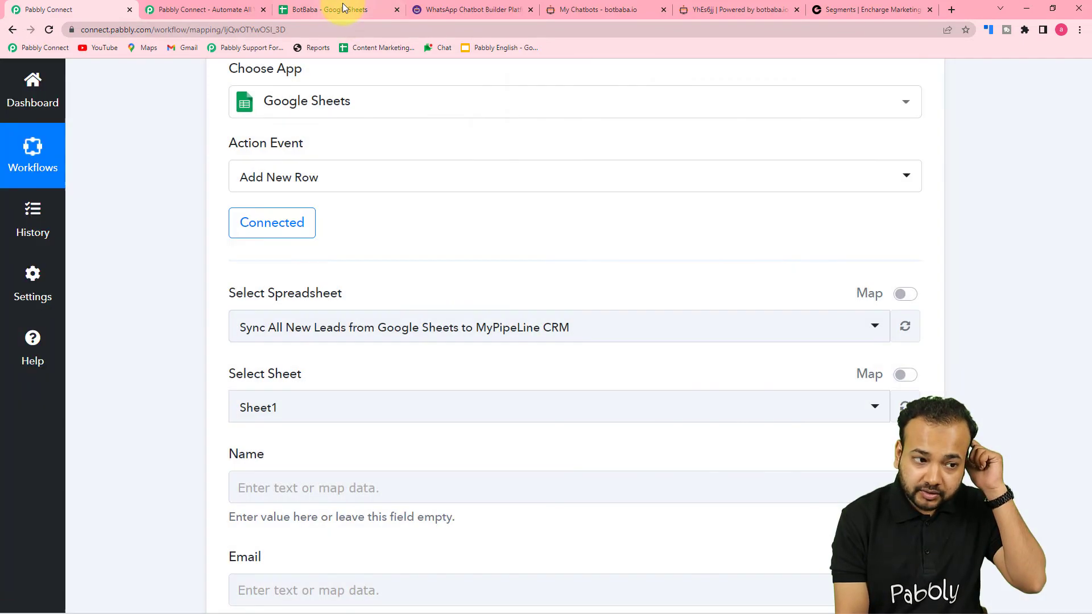
click(343, 7)
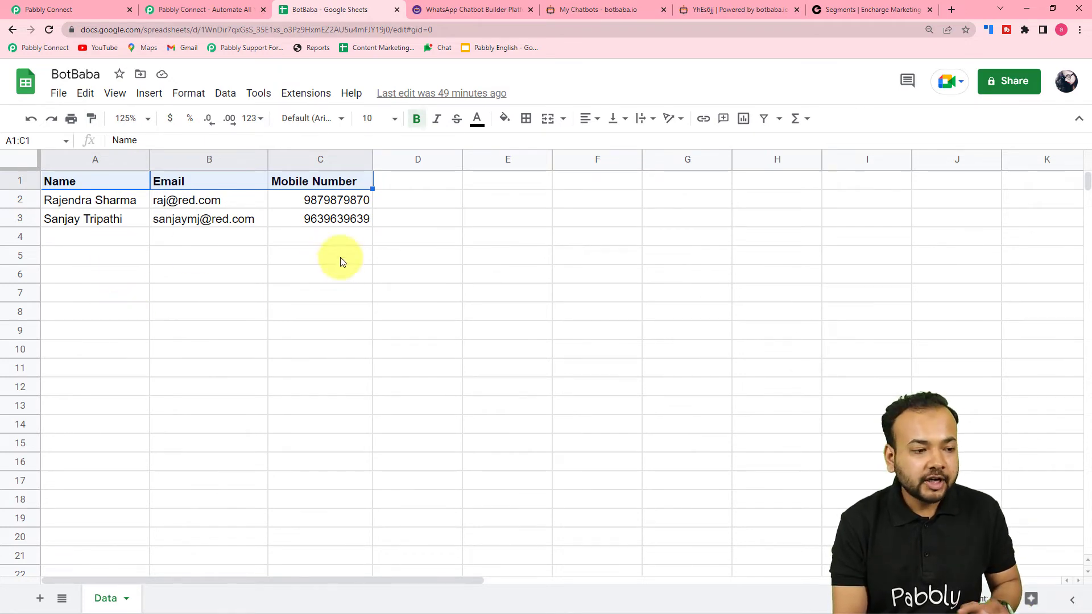
Step: Choose the BotBaba spreadsheet as the add-row target after checking its contents
click(94, 7)
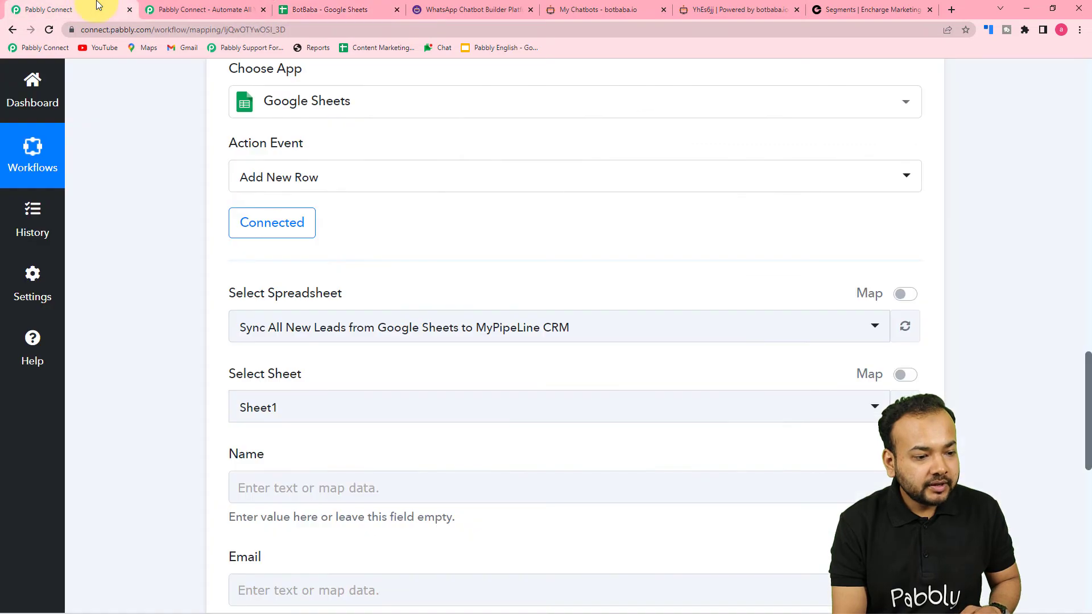
scroll(214, 201, down, 4)
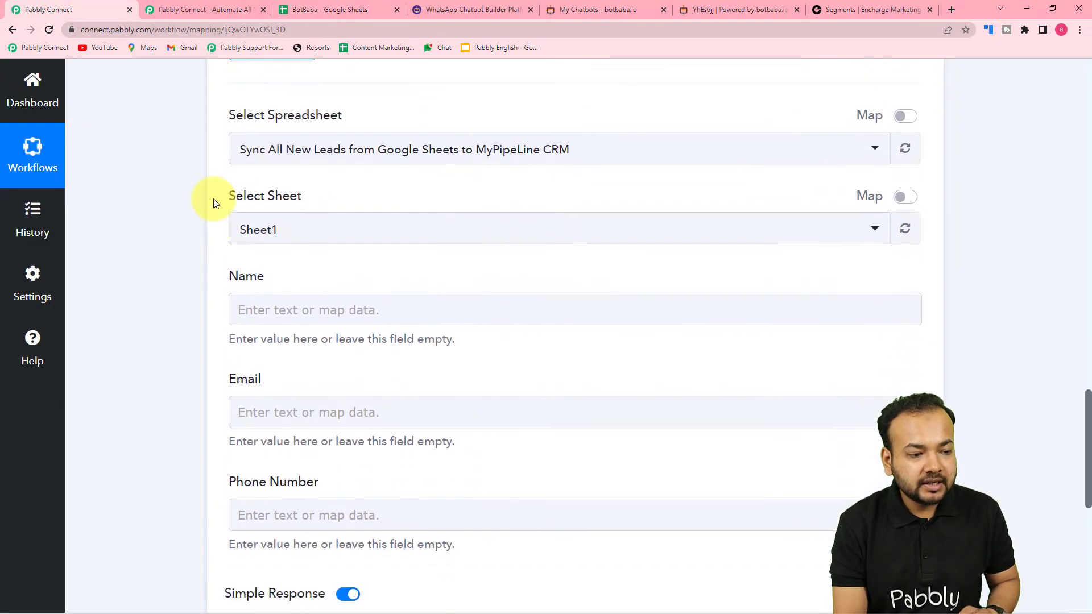
scroll(302, 137, up, 2)
scroll(318, 132, down, 1)
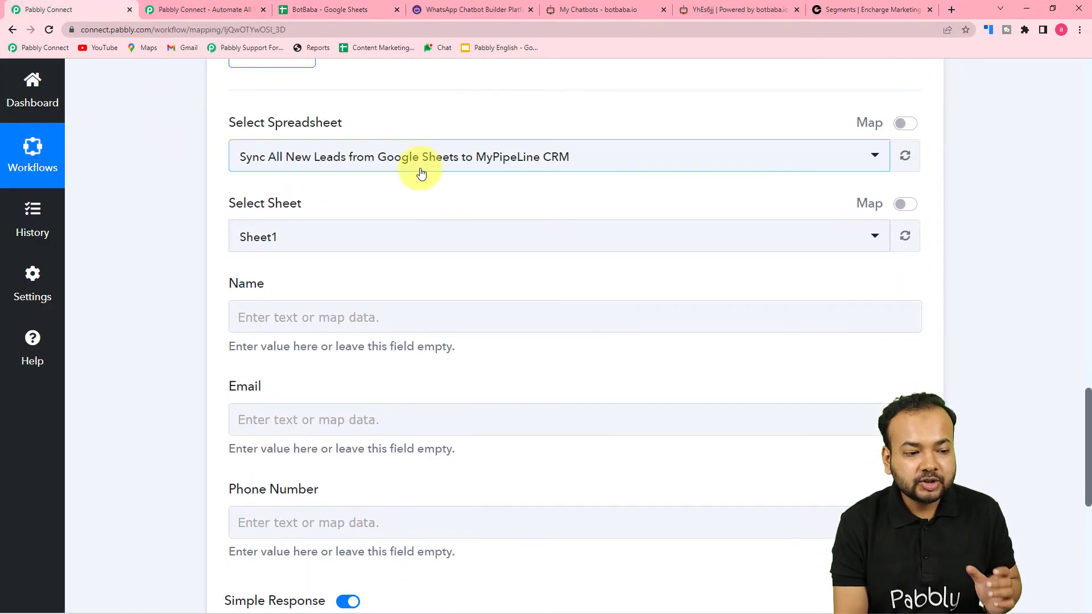
click(453, 166)
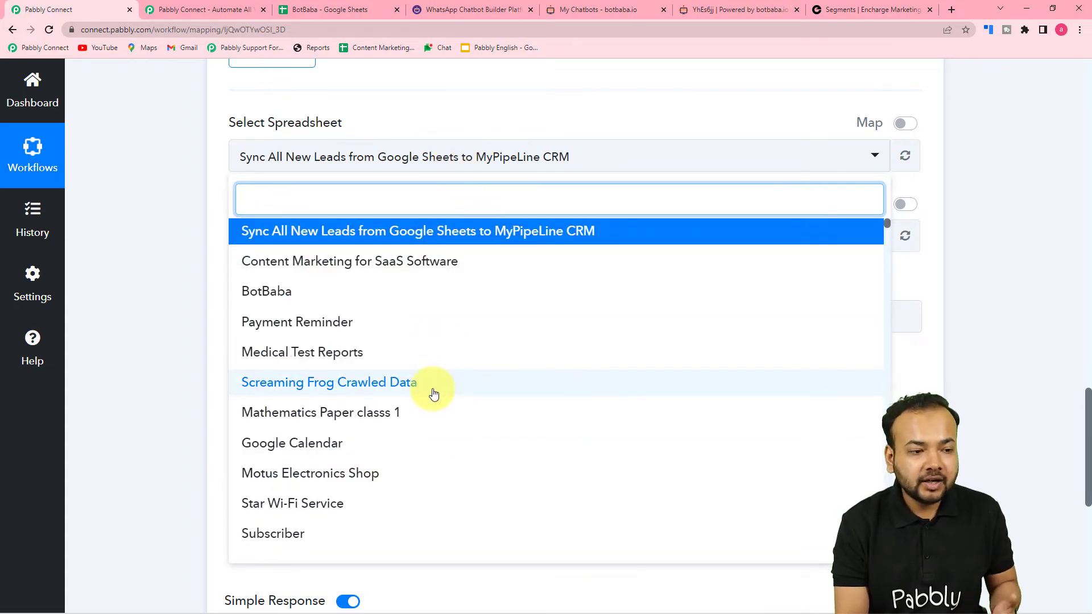
click(318, 9)
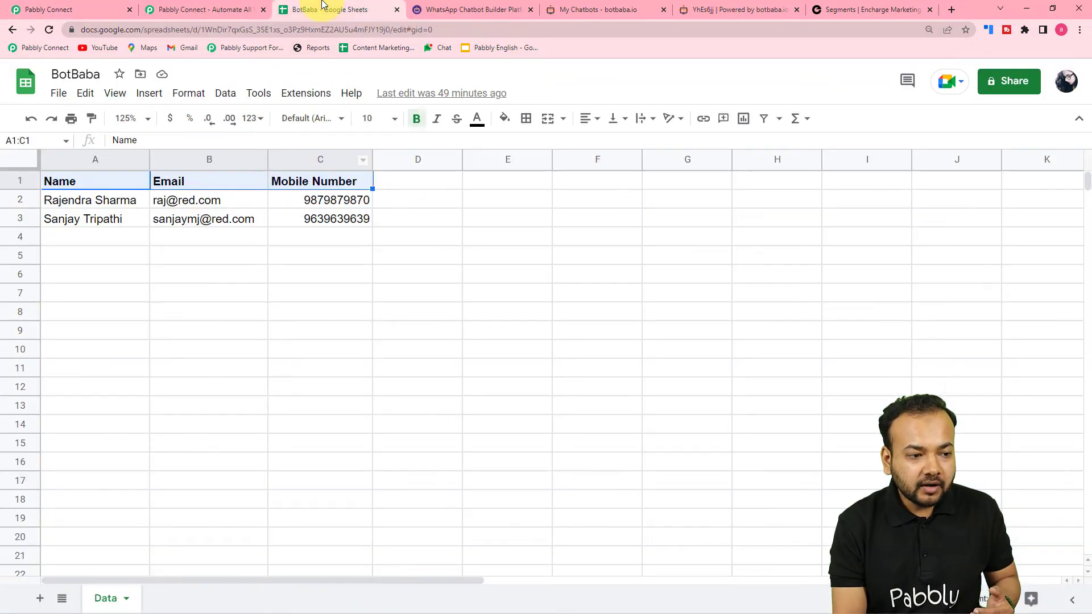
click(87, 9)
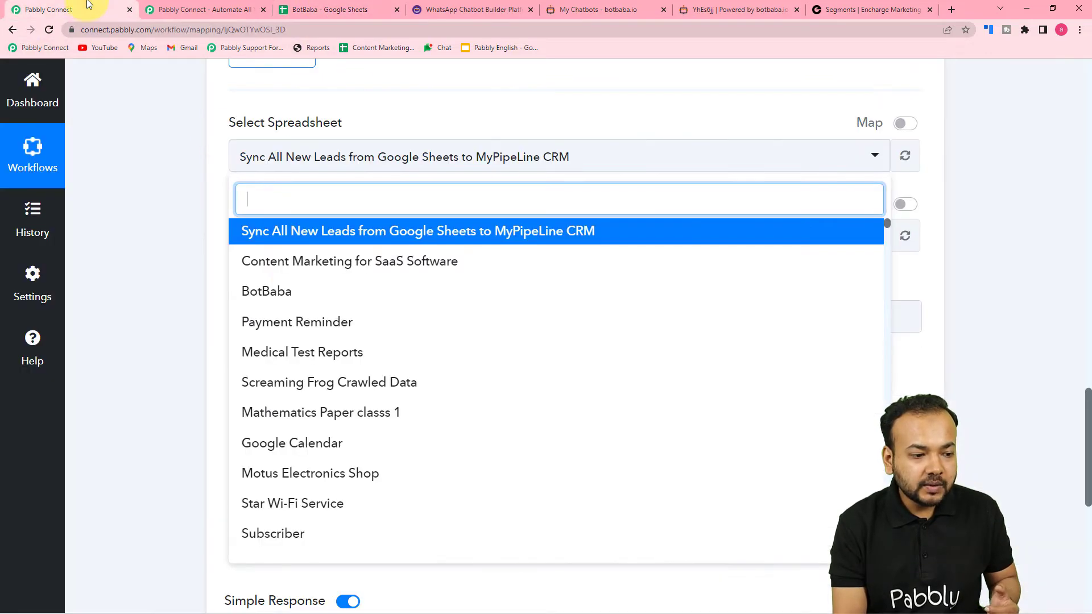
click(263, 292)
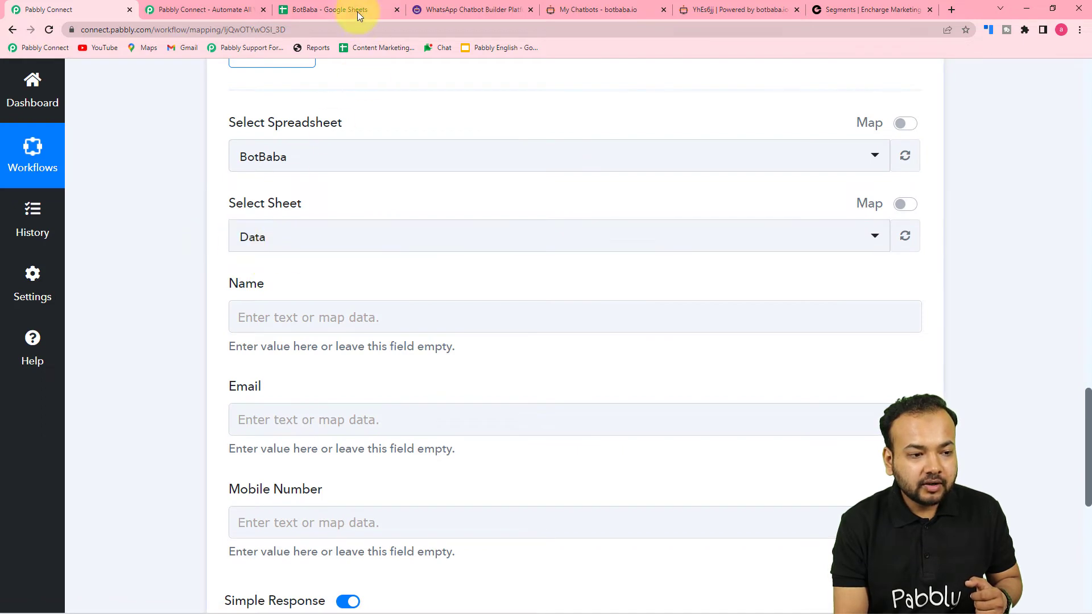
Step: Confirm the Data sheet loads Name, Email and Mobile Number fields matching the spreadsheet's headers
click(355, 11)
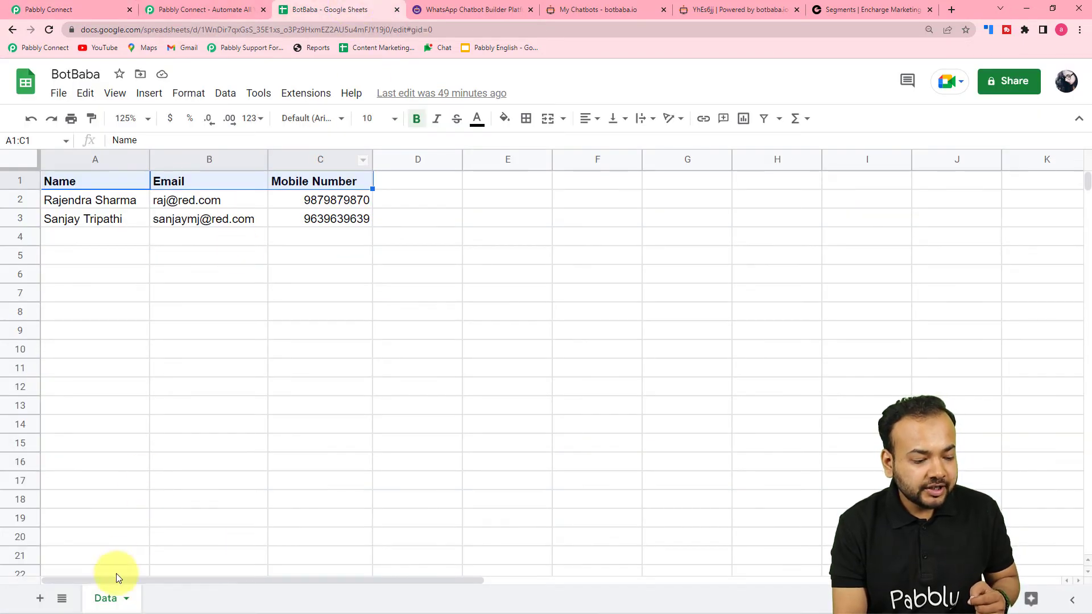
click(83, 13)
scroll(275, 235, down, 3)
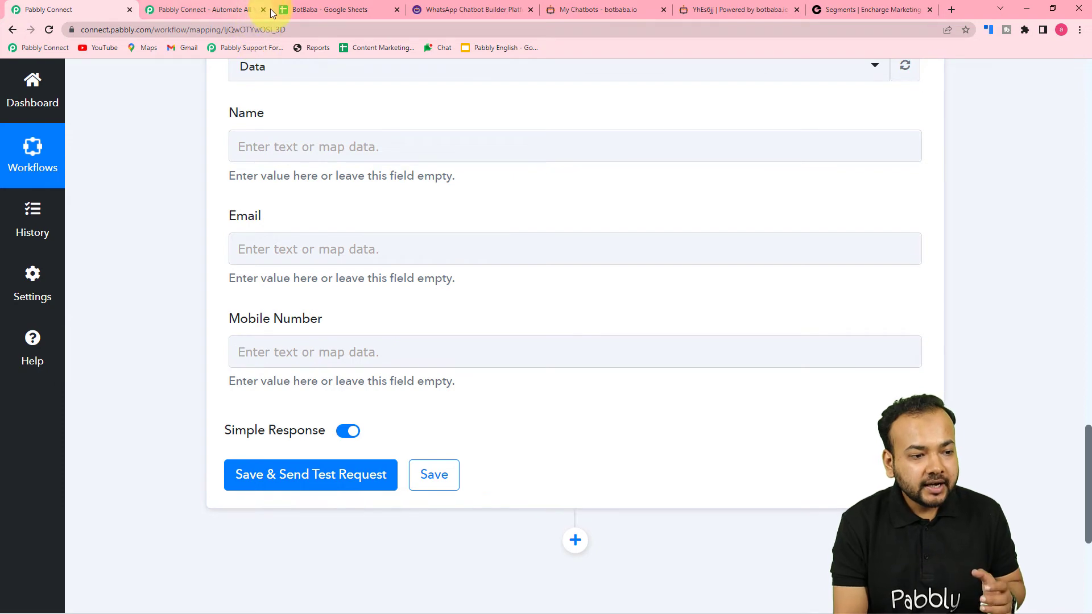
click(298, 8)
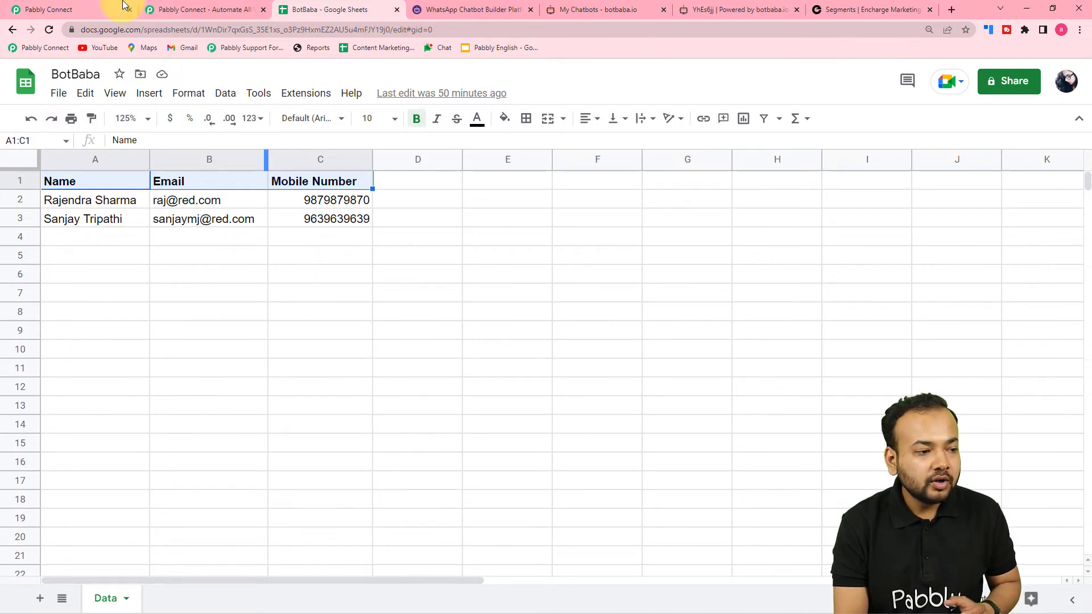
click(100, 6)
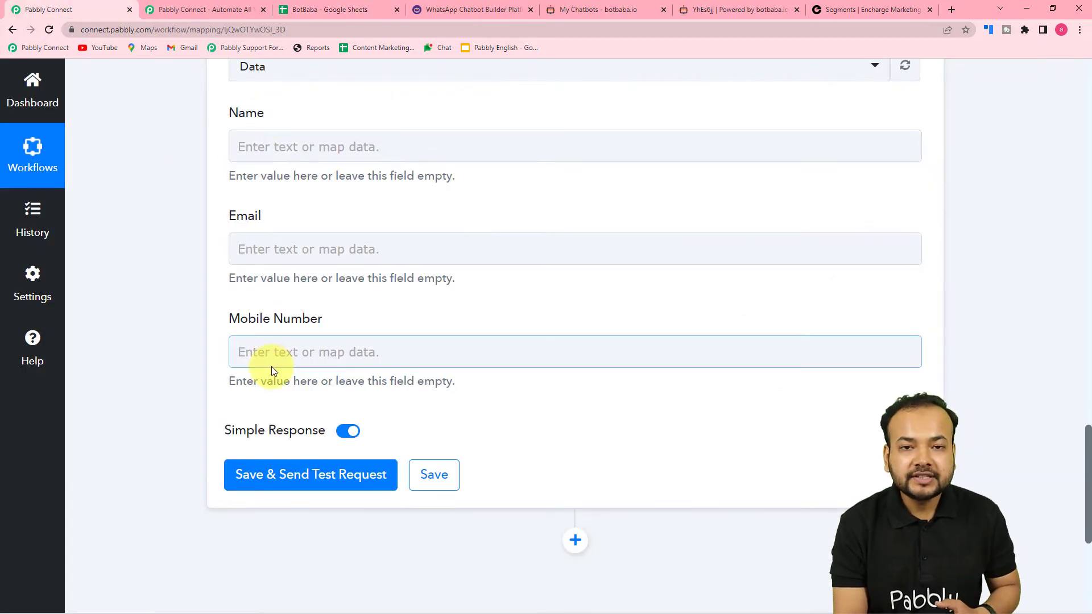
scroll(272, 370, up, 10)
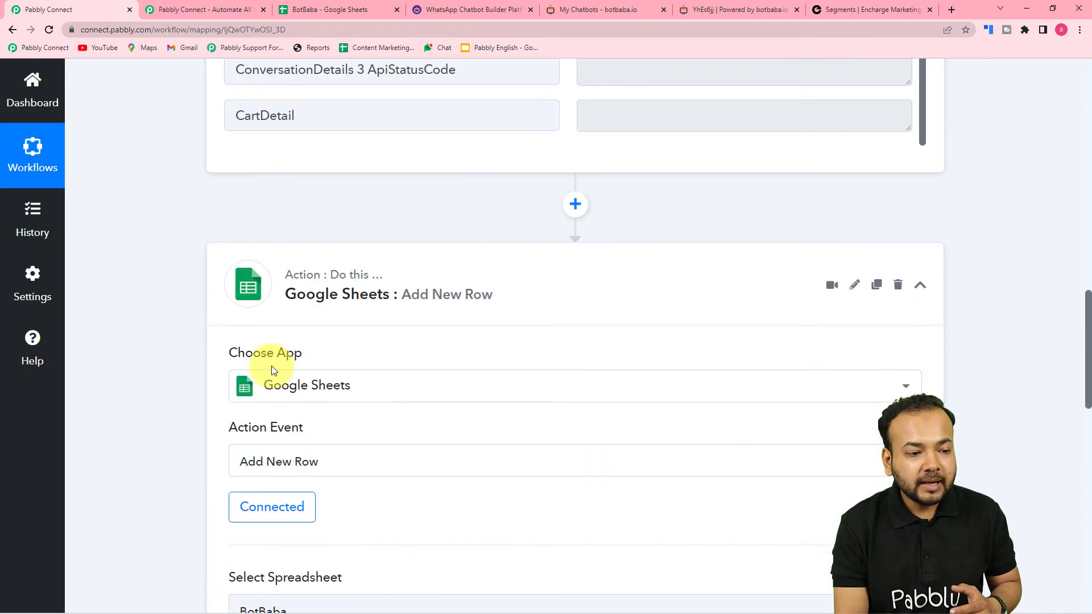
scroll(271, 370, up, 5)
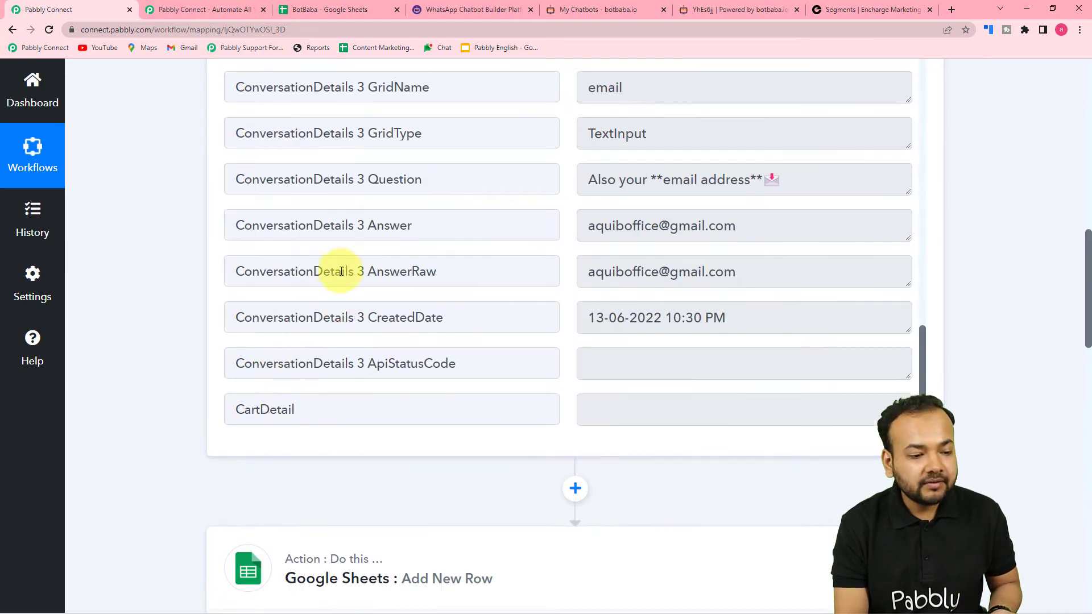
Step: Map ConversationDetails 2 Answer from the BotBaba conversation into the Name field
scroll(341, 271, up, 1)
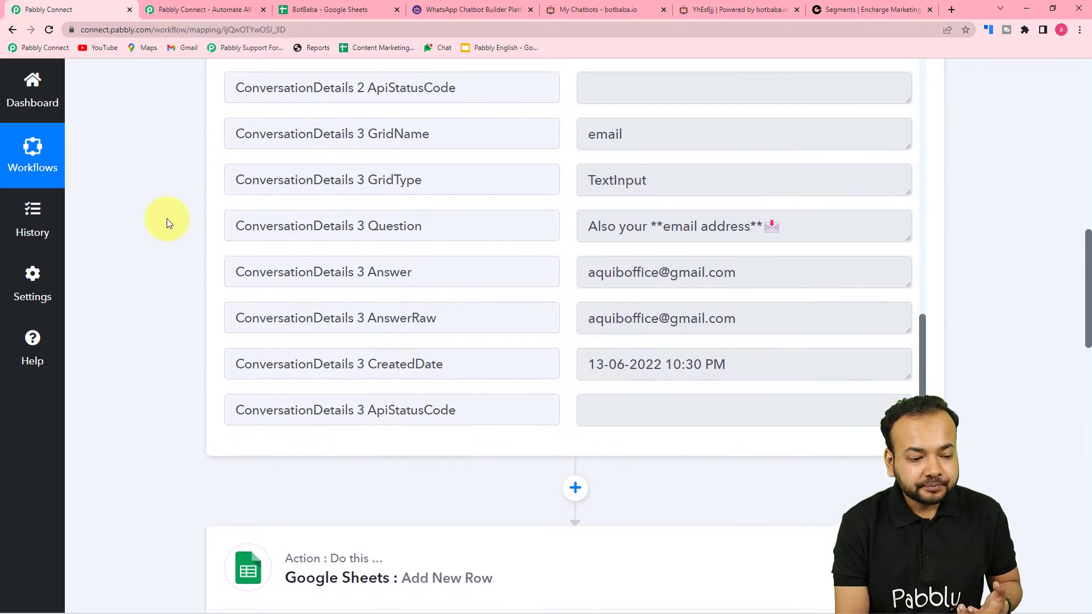
scroll(166, 219, down, 12)
scroll(166, 218, down, 5)
click(273, 149)
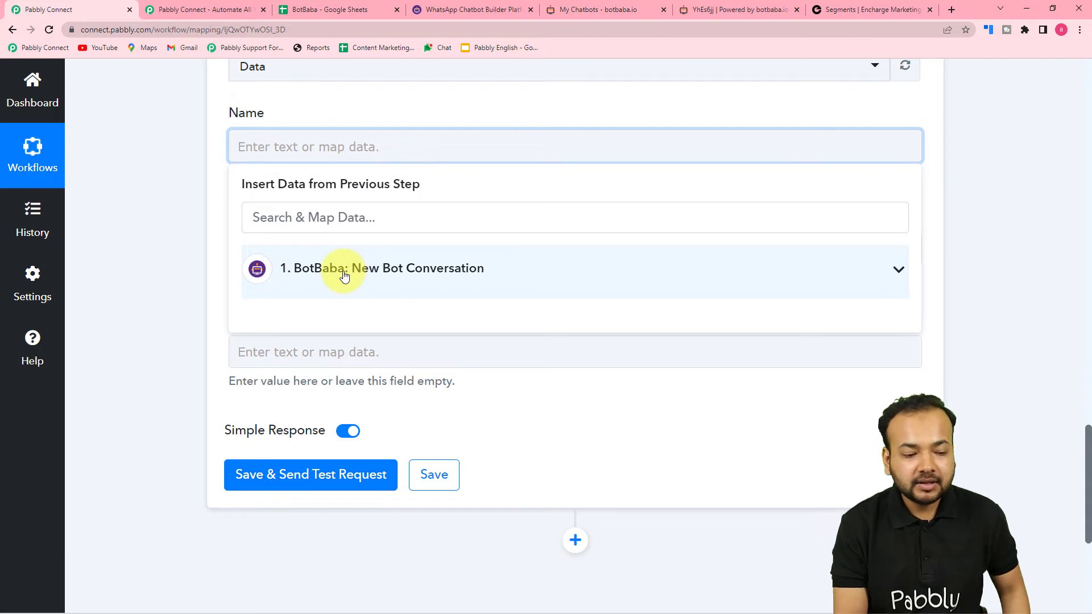
click(317, 285)
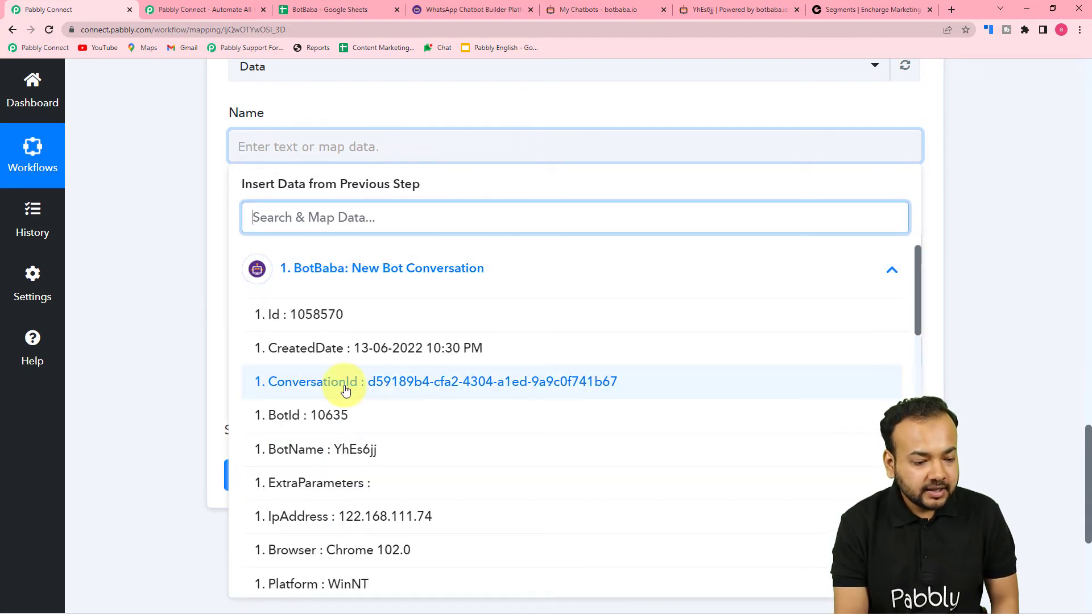
scroll(348, 421, down, 10)
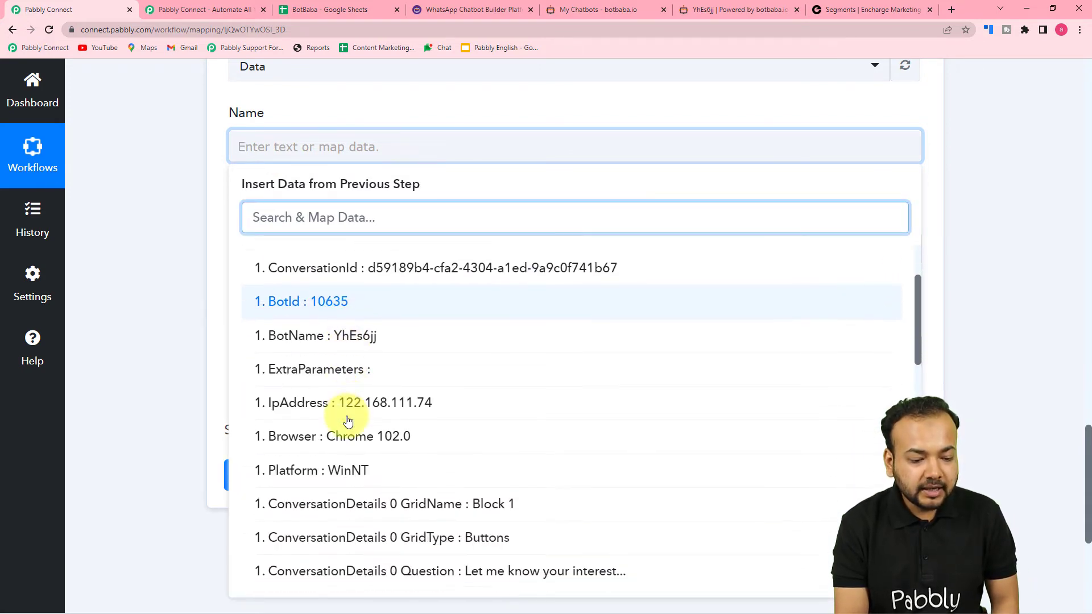
scroll(348, 421, down, 4)
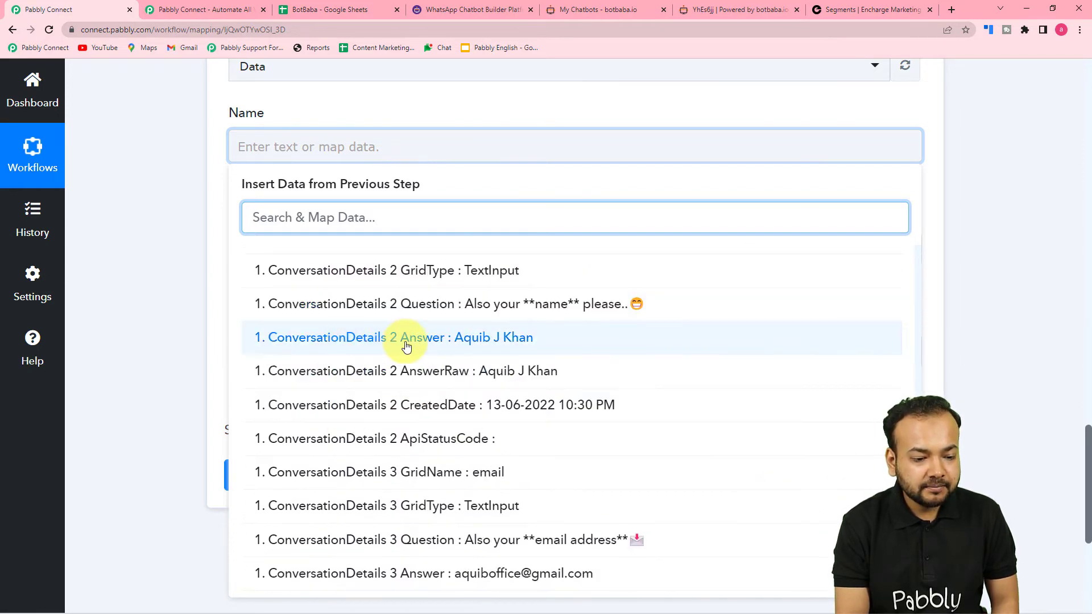
click(406, 338)
click(170, 263)
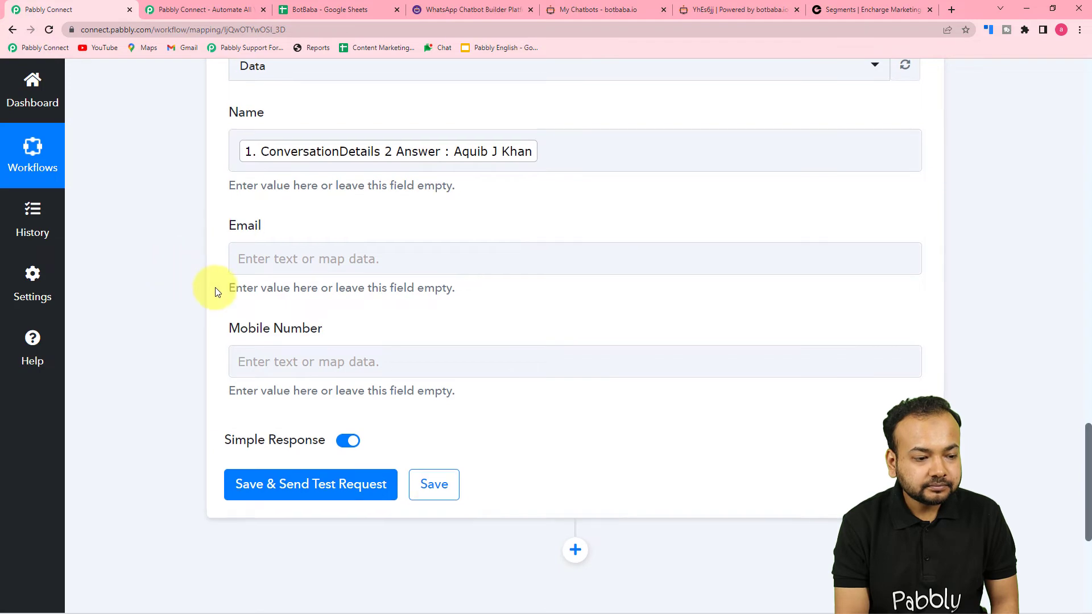
Step: Map ConversationDetails 3 Answer from the BotBaba conversation into the Email field
scroll(340, 212, down, 1)
click(341, 212)
scroll(339, 207, down, 2)
click(338, 213)
scroll(363, 398, down, 8)
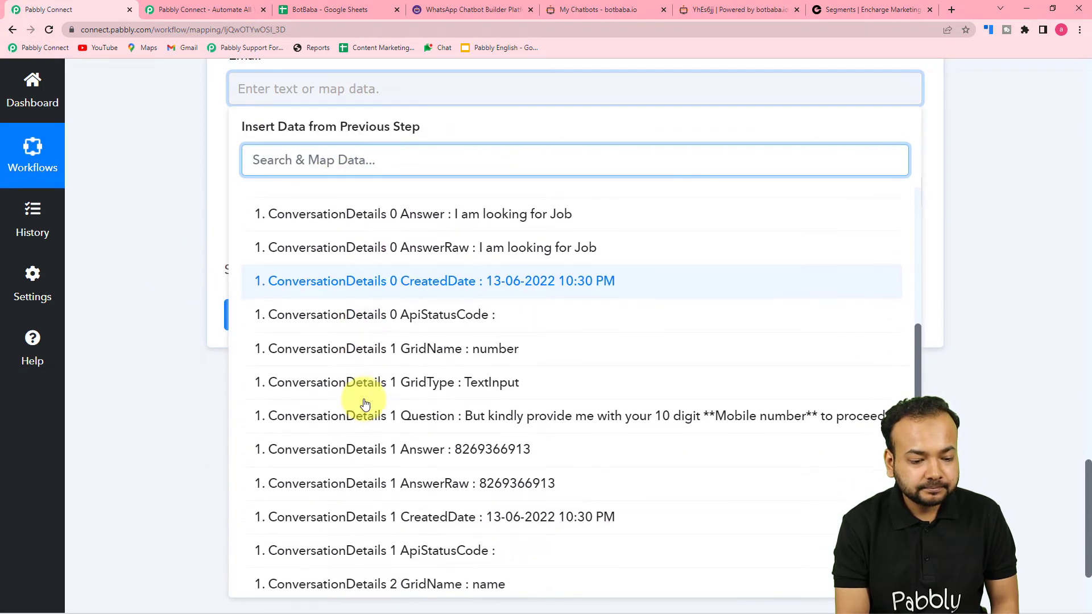
scroll(379, 340, down, 5)
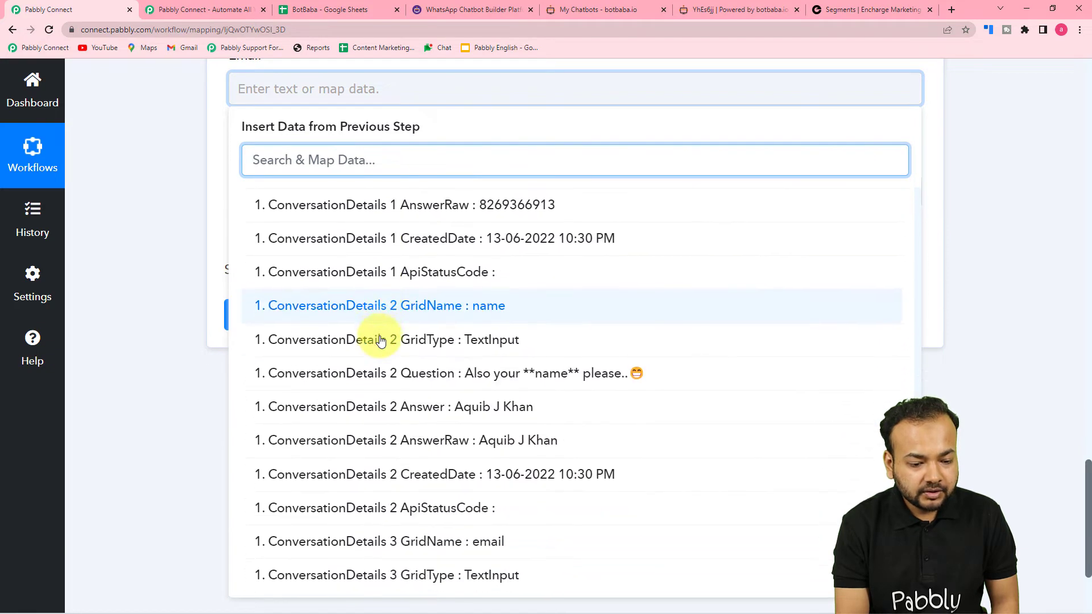
scroll(380, 340, down, 3)
scroll(427, 415, down, 2)
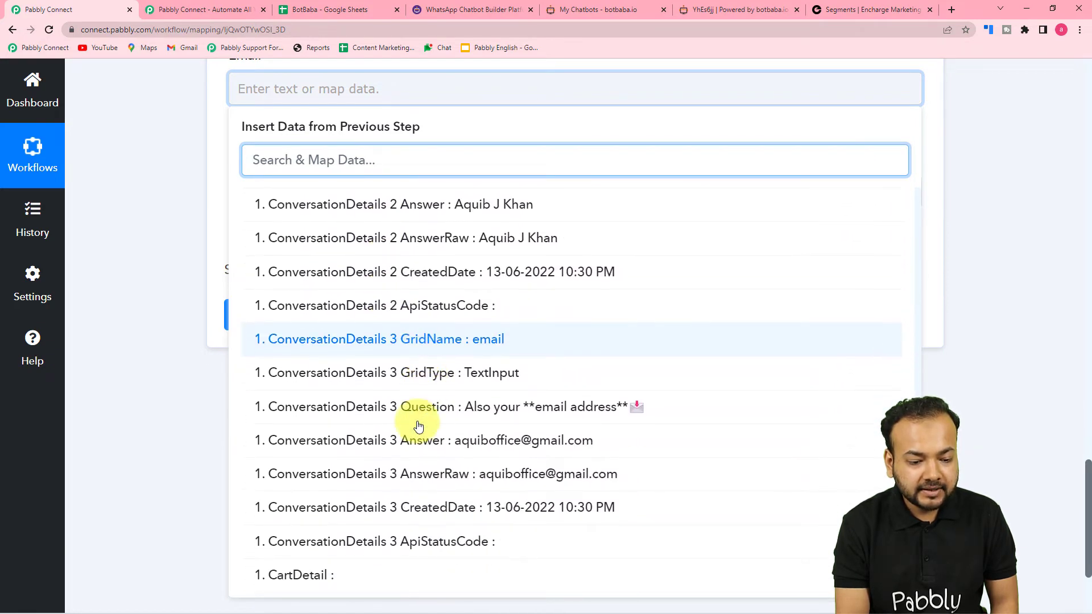
click(421, 441)
click(174, 301)
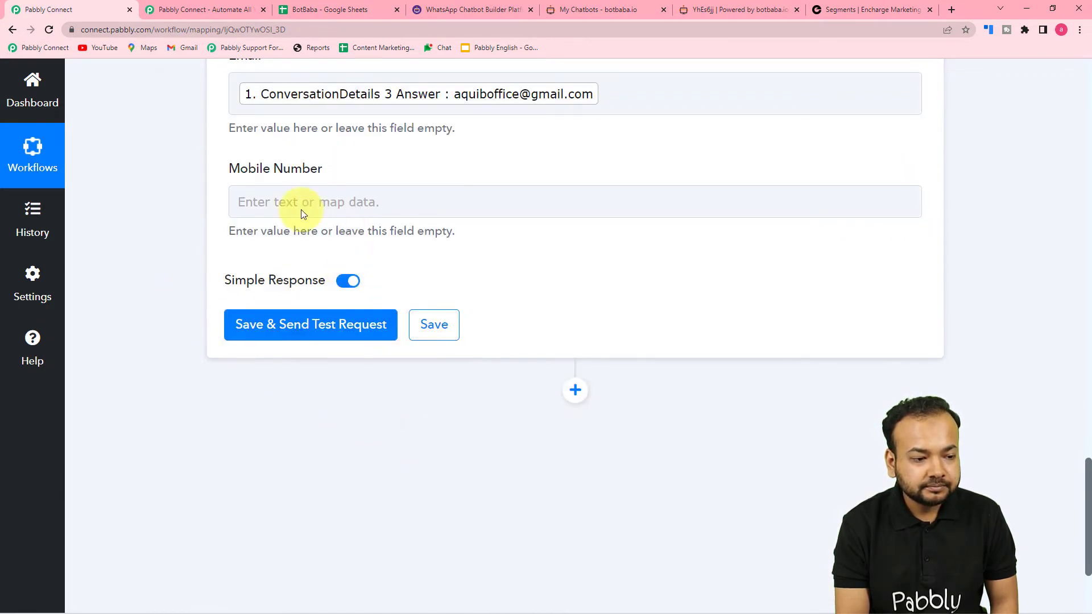
Step: Map ConversationDetails 1 Answer into Mobile Number, then look over the spreadsheet
click(276, 200)
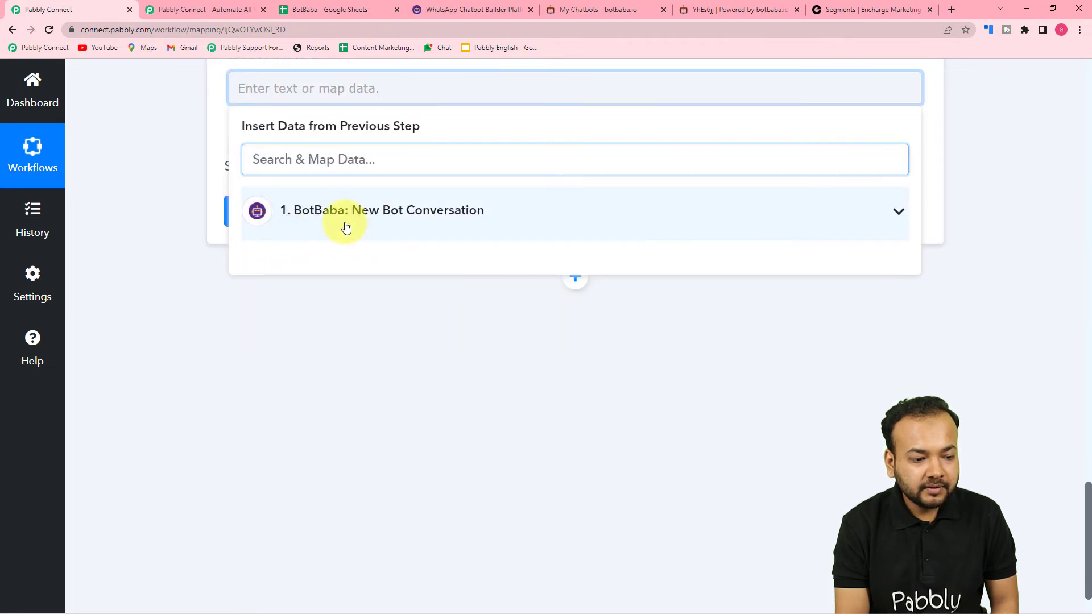
click(346, 228)
scroll(434, 385, down, 10)
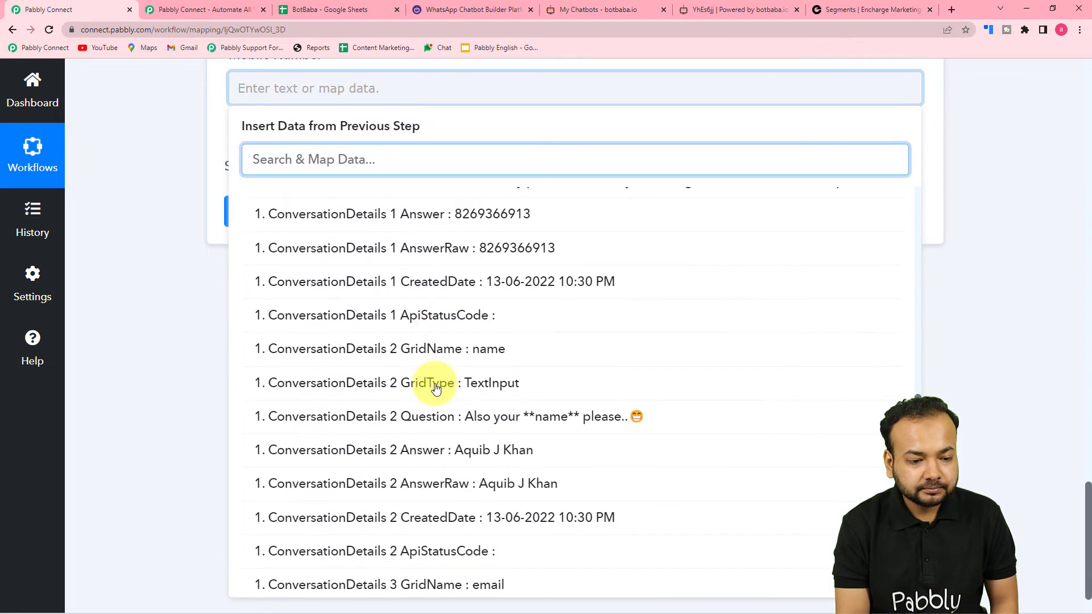
click(418, 217)
click(178, 168)
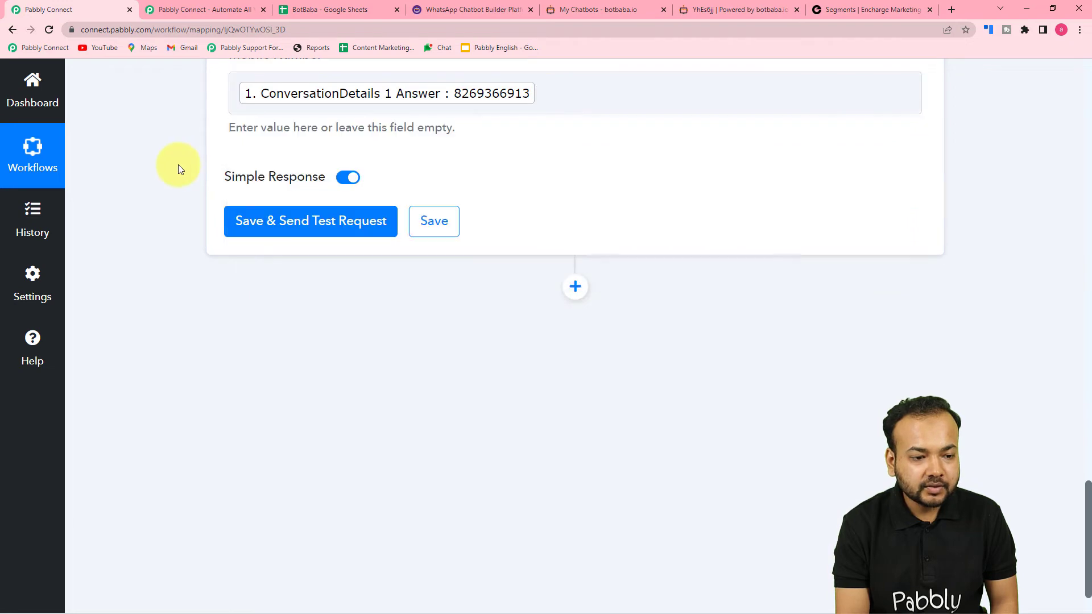
scroll(178, 168, up, 5)
scroll(178, 169, down, 4)
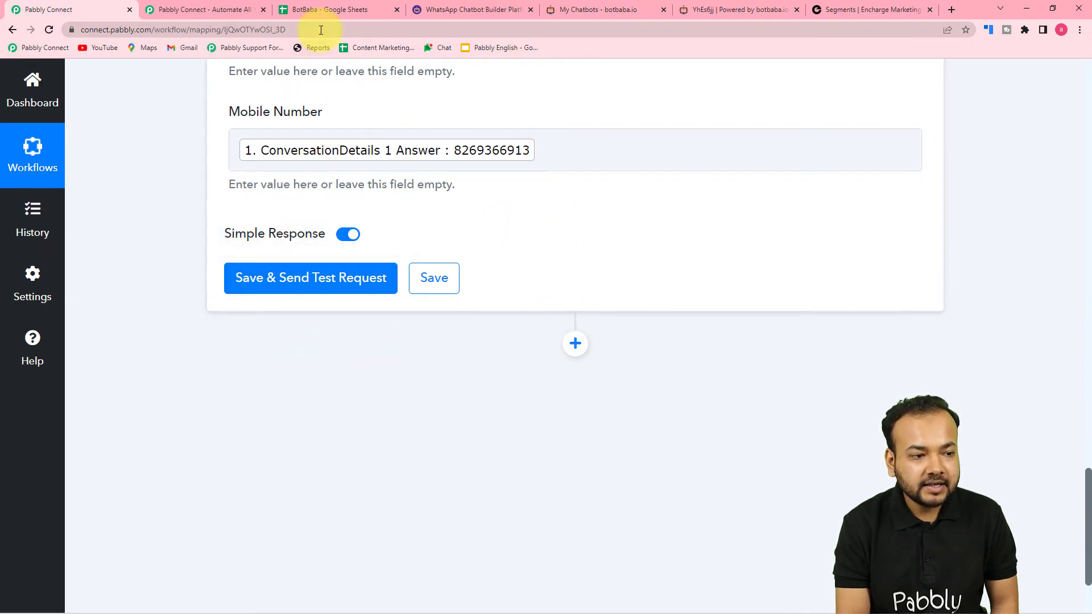
click(327, 11)
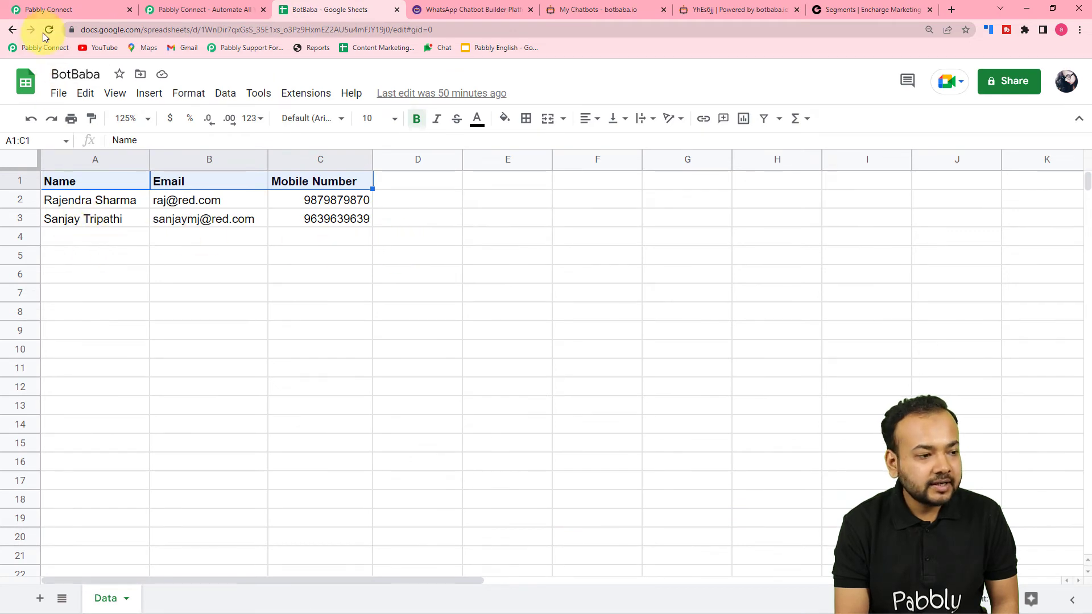
Step: Save the Google Sheets step and send a test row
click(54, 10)
click(265, 291)
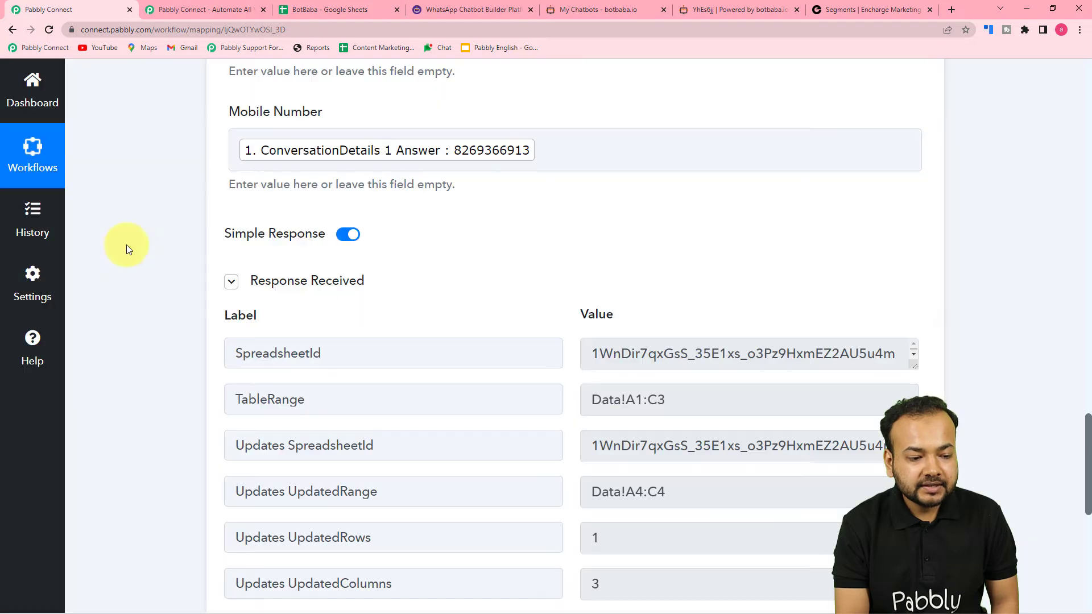
scroll(275, 358, down, 2)
scroll(369, 379, down, 3)
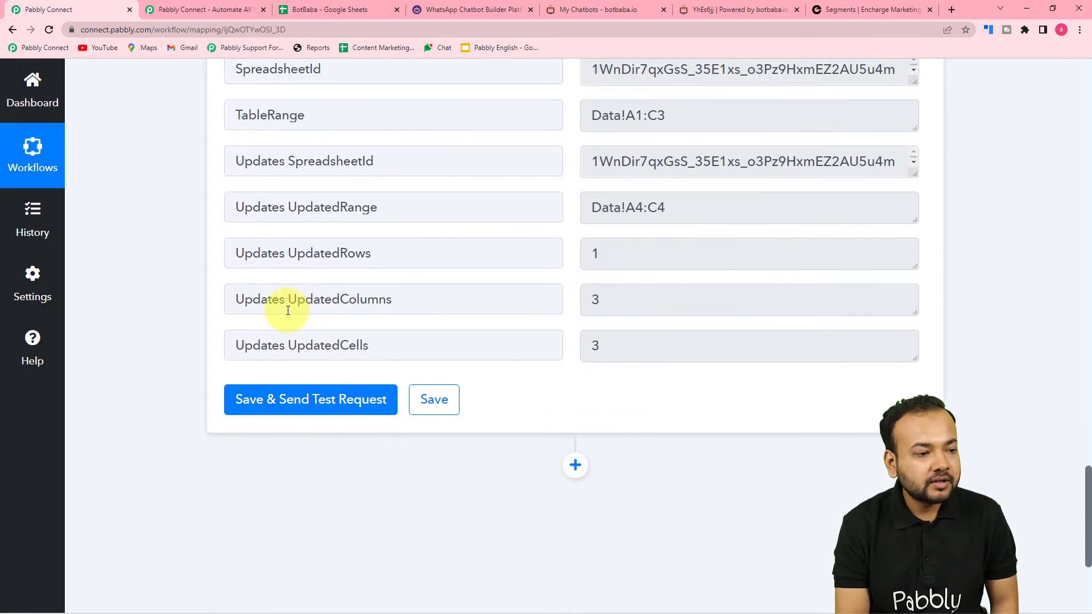
Step: Verify row 4 appears in the BotBaba sheet and the response reports 3 columns and 3 cells updated
click(334, 13)
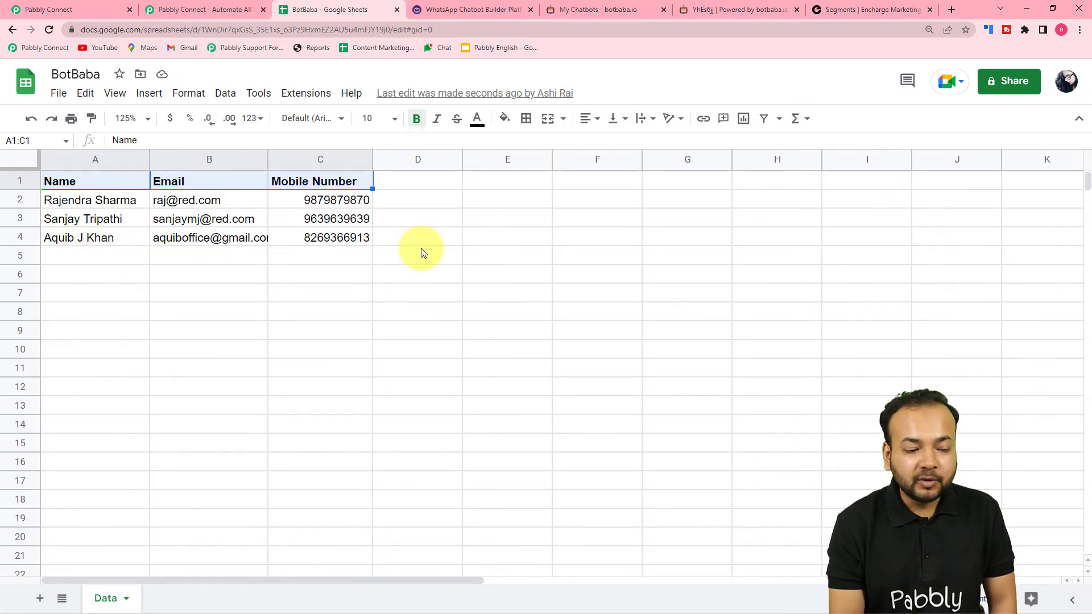
click(104, 5)
scroll(124, 164, down, 2)
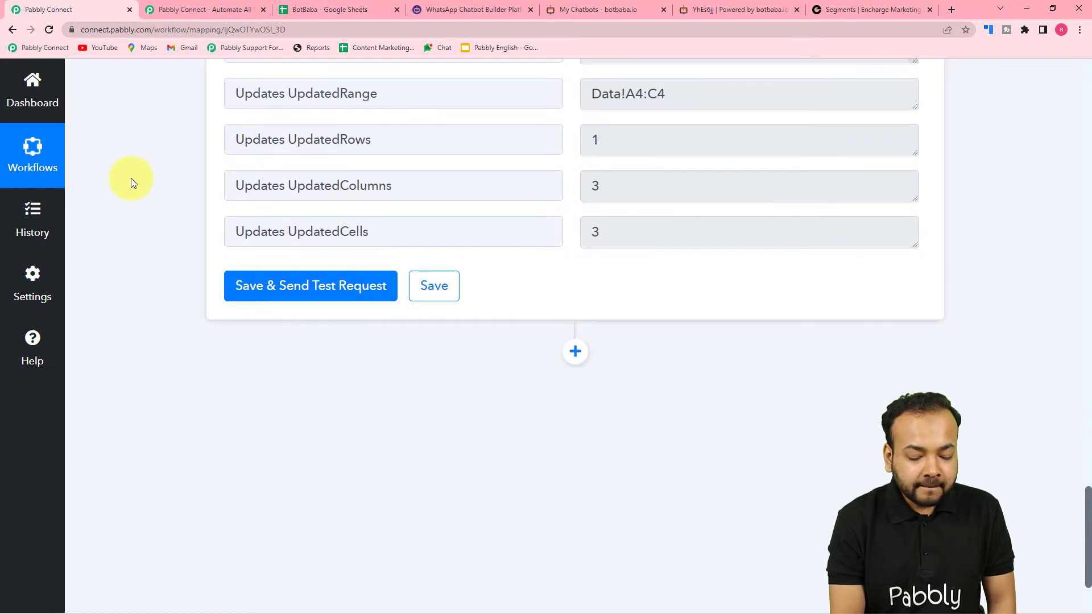
scroll(132, 182, down, 2)
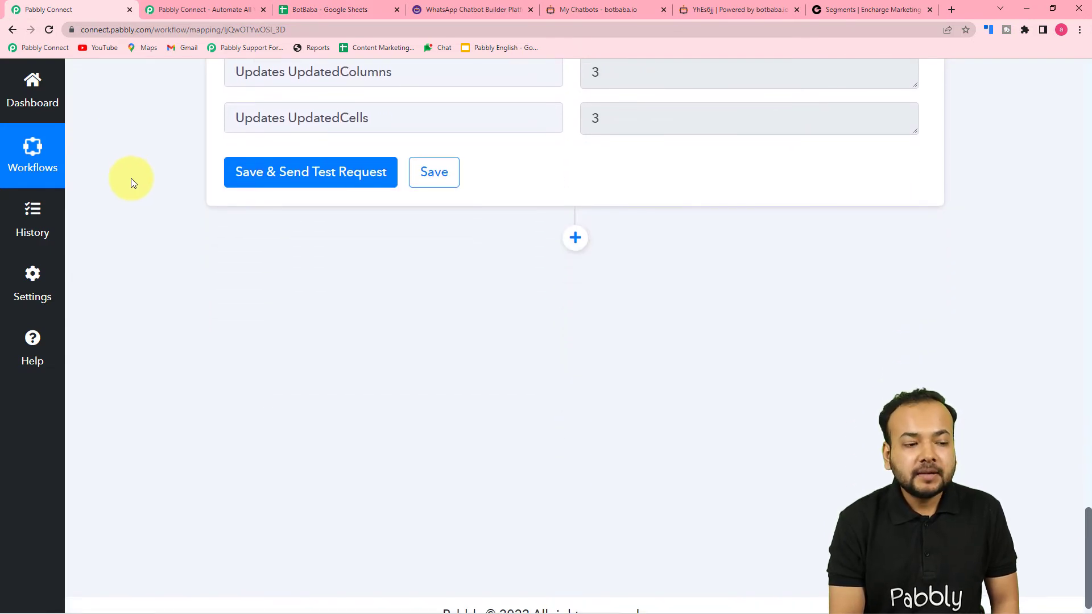
scroll(131, 178, up, 3)
scroll(138, 187, down, 3)
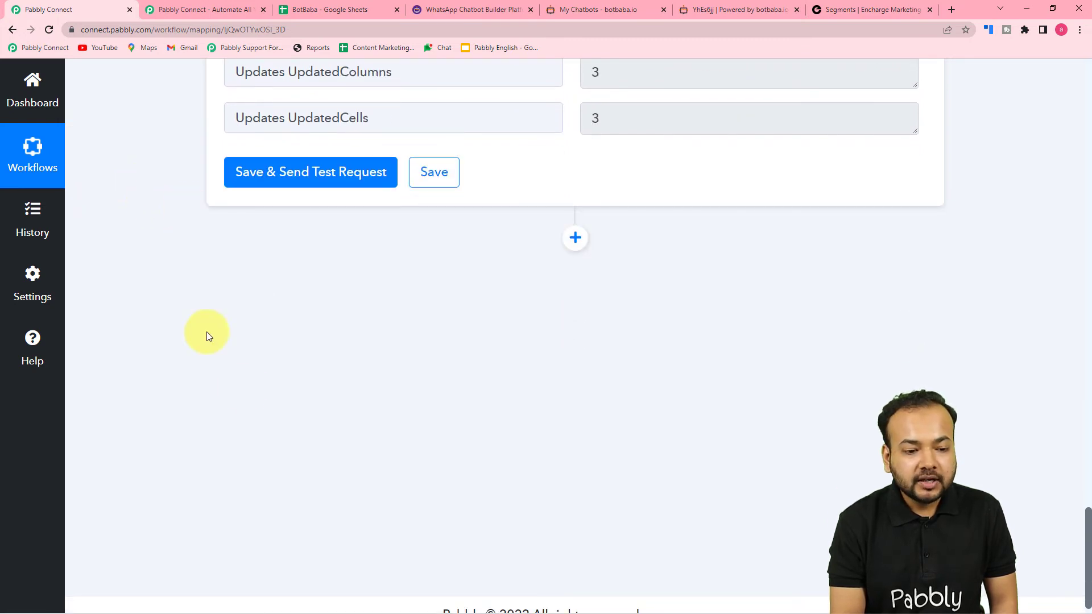
Step: Add an Encharge action (searched 'ench') with the Add or Update Person event, ready to connect
click(576, 239)
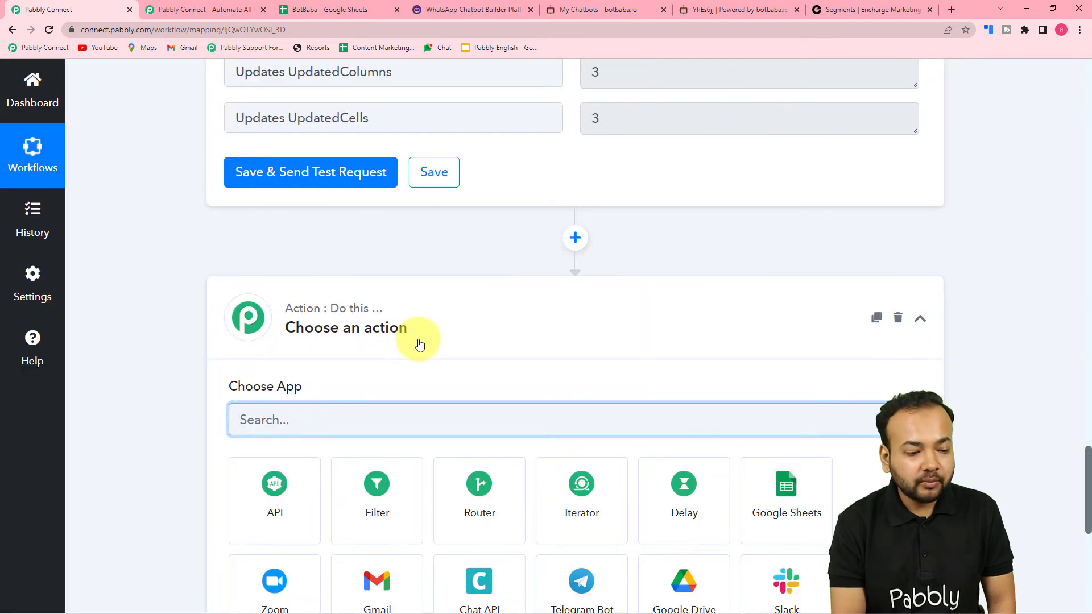
scroll(419, 344, down, 3)
click(381, 251)
text(encharge)
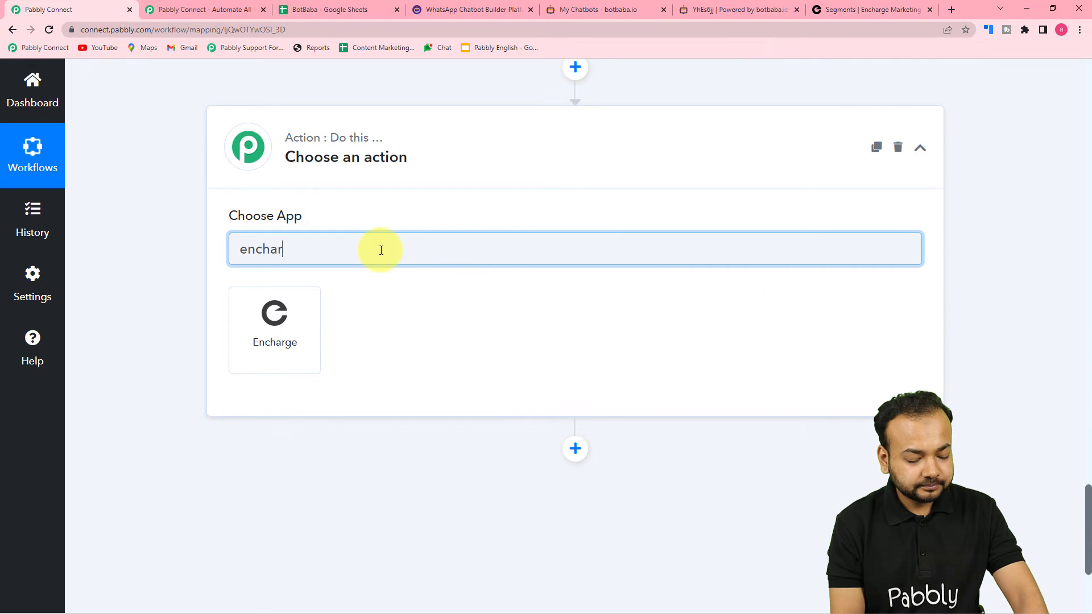
click(278, 350)
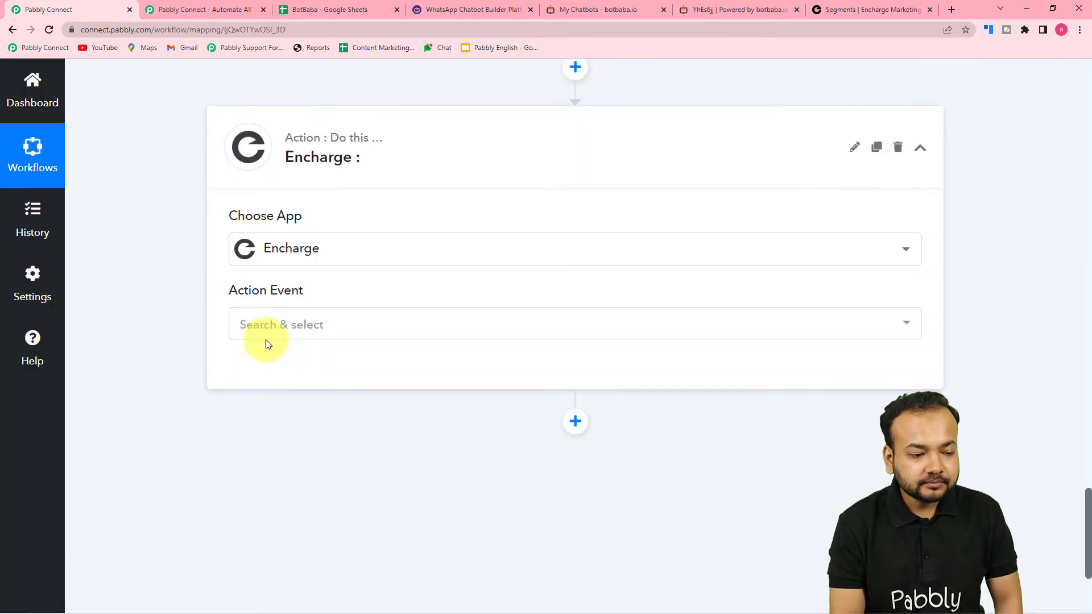
click(272, 334)
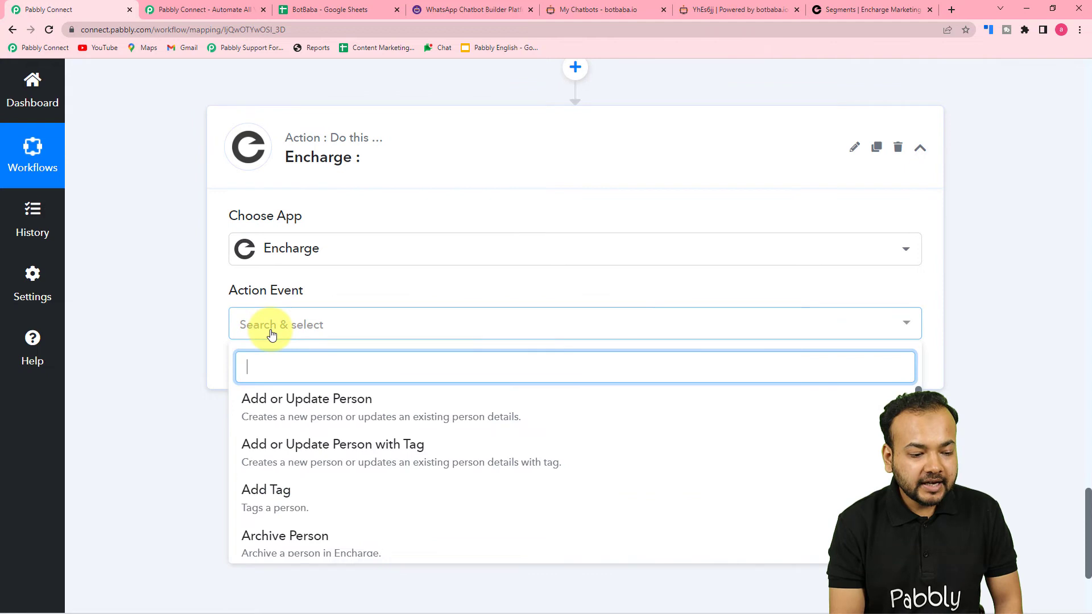
click(385, 417)
click(273, 370)
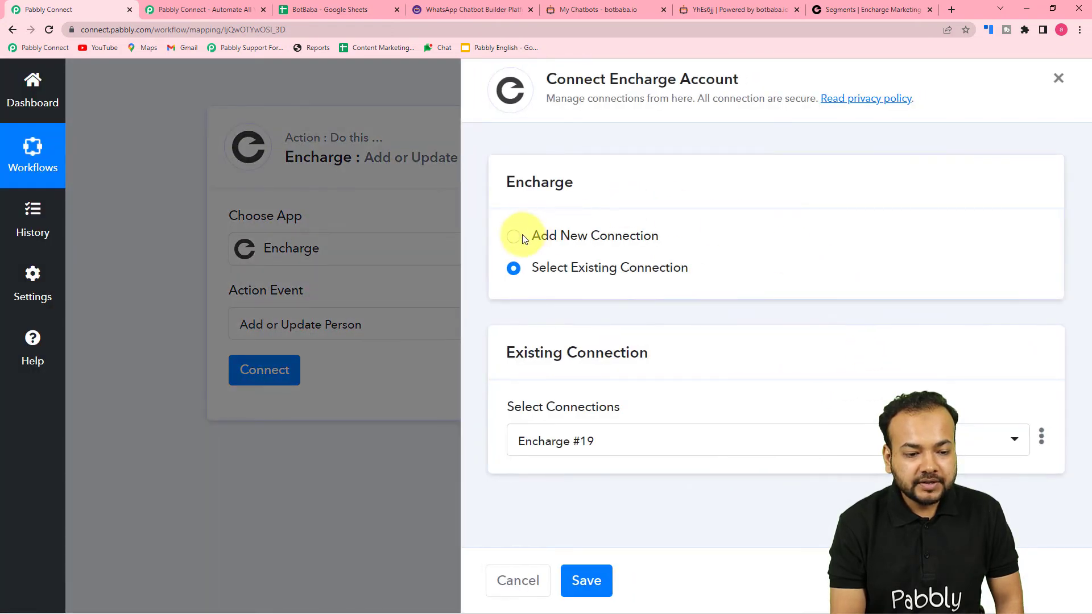
Step: Create and allow a new Encharge connection for Pabbly Connect
click(514, 239)
click(557, 426)
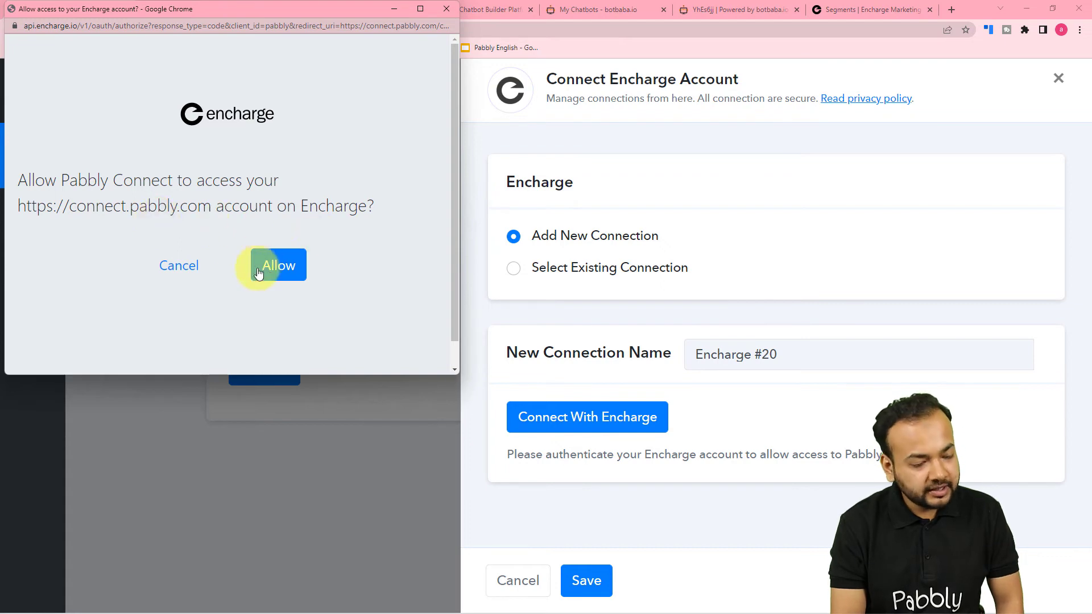
click(285, 268)
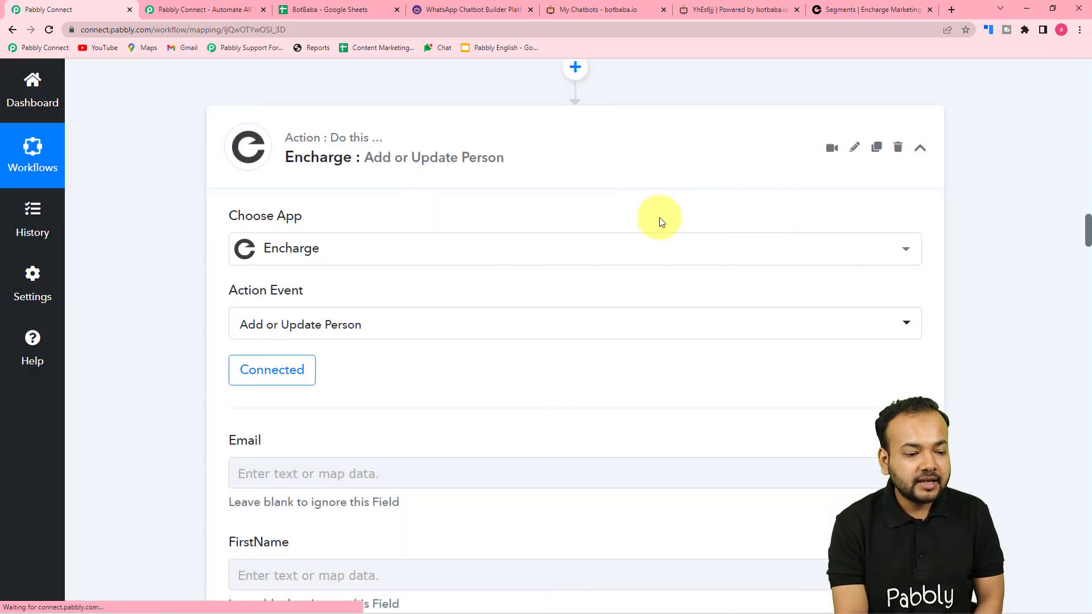
Step: Look over the connected Encharge step's fields, then switch to Encharge's people list
scroll(272, 405, down, 4)
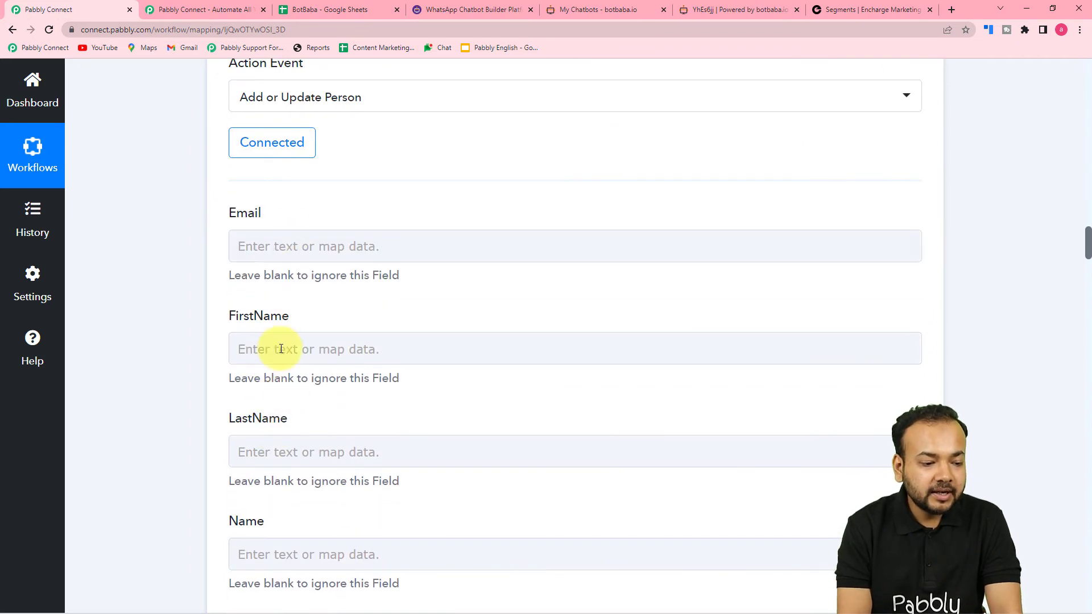
scroll(281, 349, down, 4)
scroll(293, 369, down, 3)
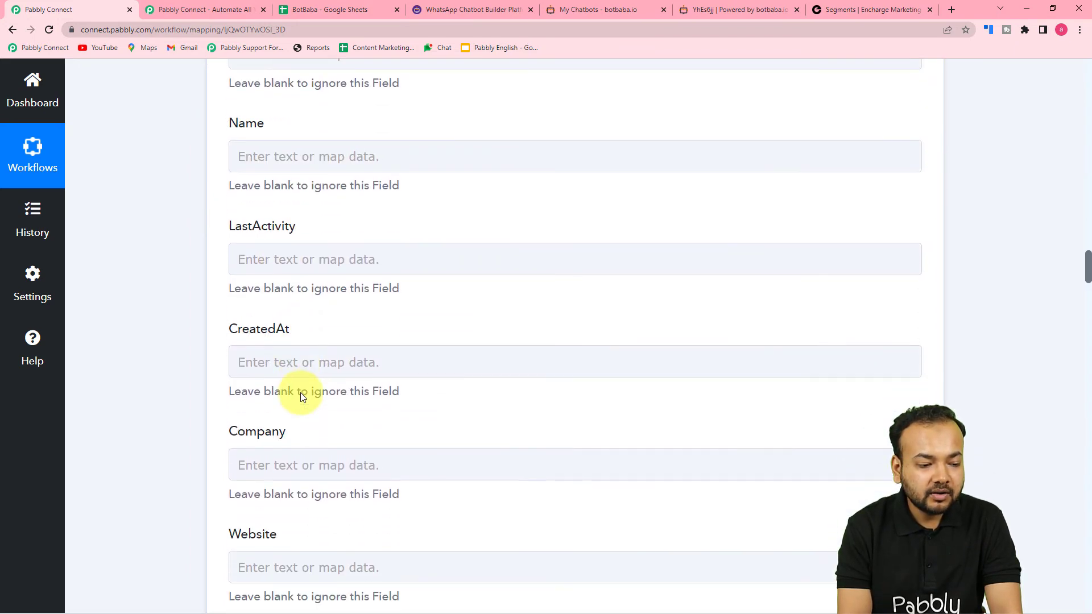
click(318, 349)
scroll(318, 350, down, 7)
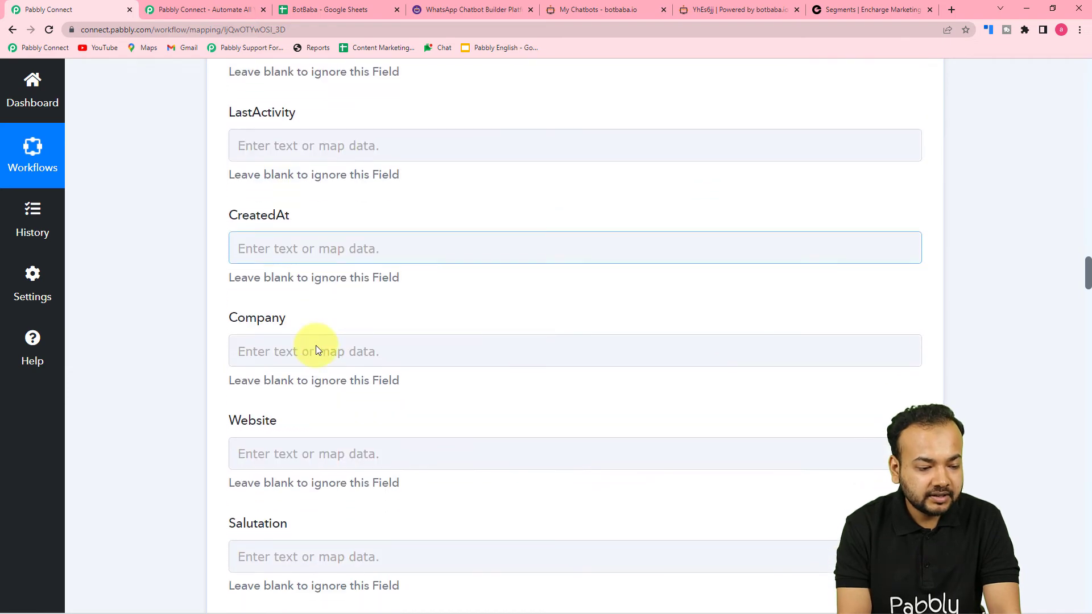
scroll(435, 341, up, 18)
scroll(435, 342, up, 15)
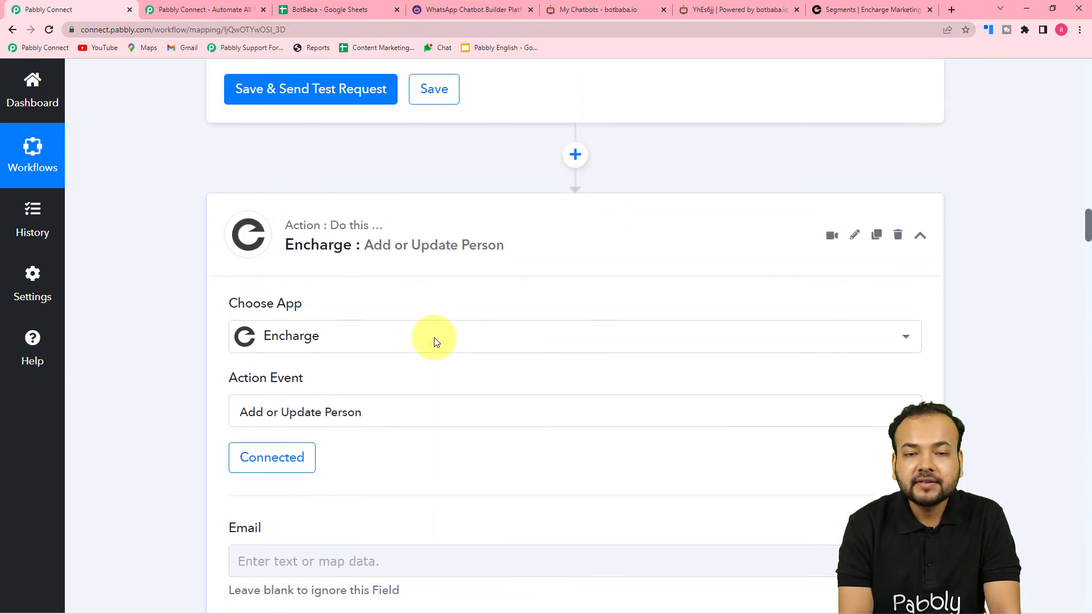
scroll(435, 338, down, 12)
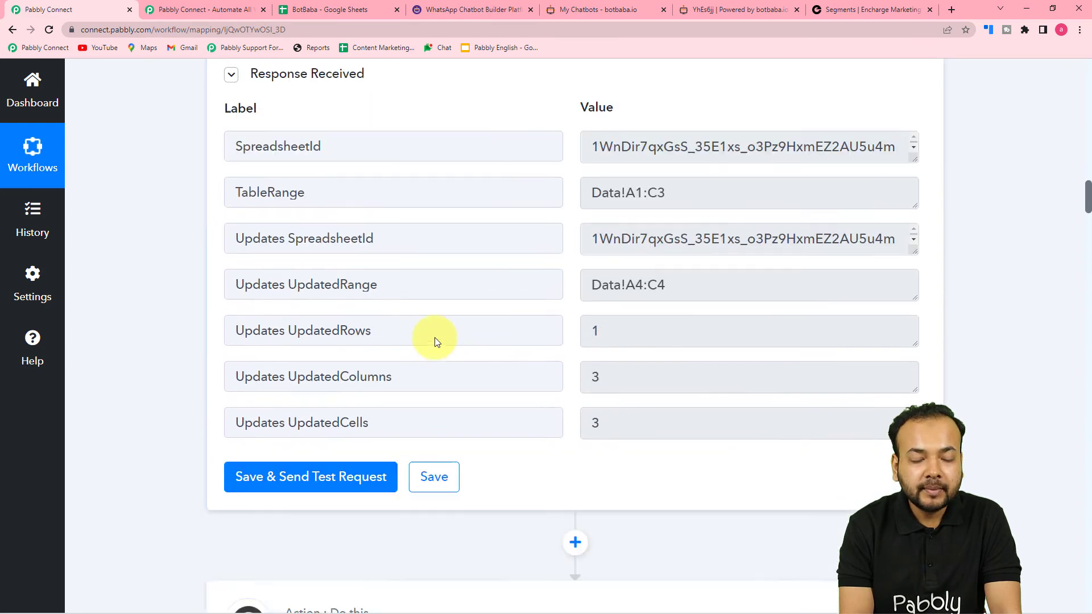
scroll(245, 392, down, 2)
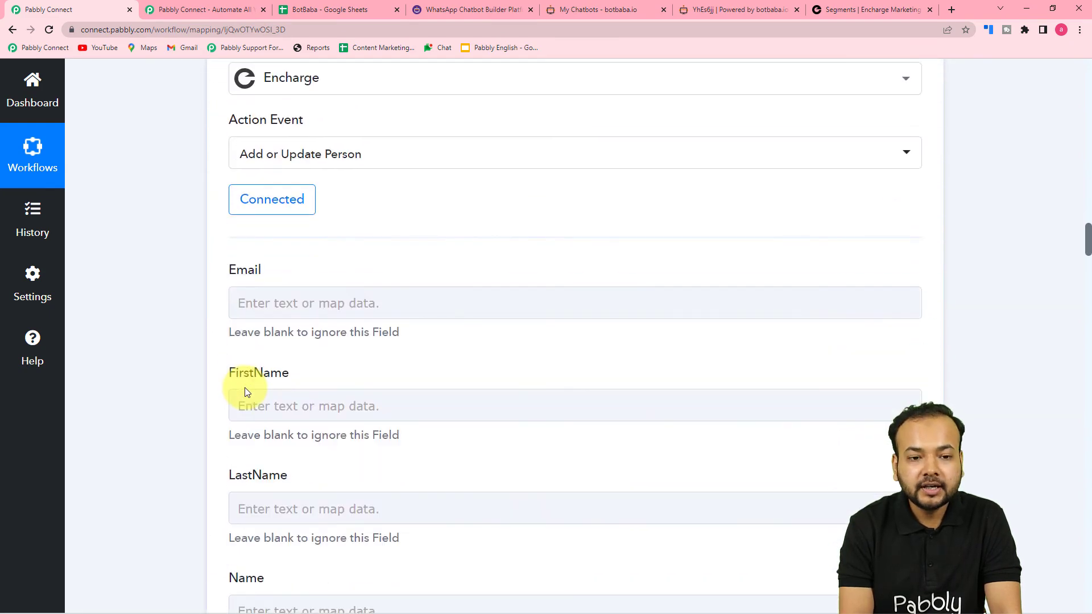
click(872, 9)
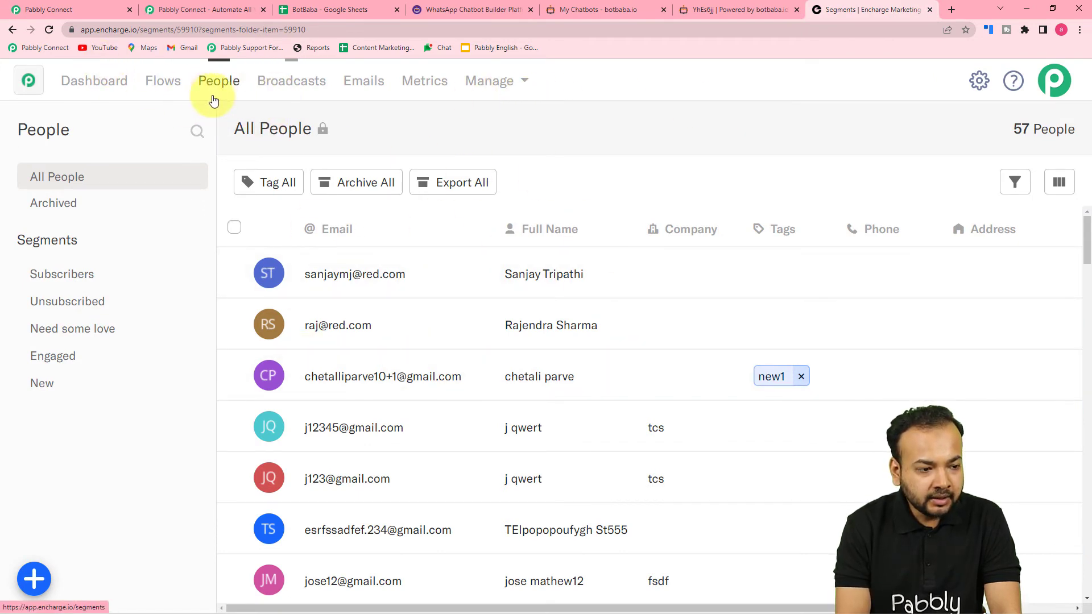
Step: Scroll Encharge's 57-person All People list, then return to the Pabbly Connect workflow
scroll(542, 316, down, 1)
scroll(542, 319, down, 1)
scroll(541, 346, up, 2)
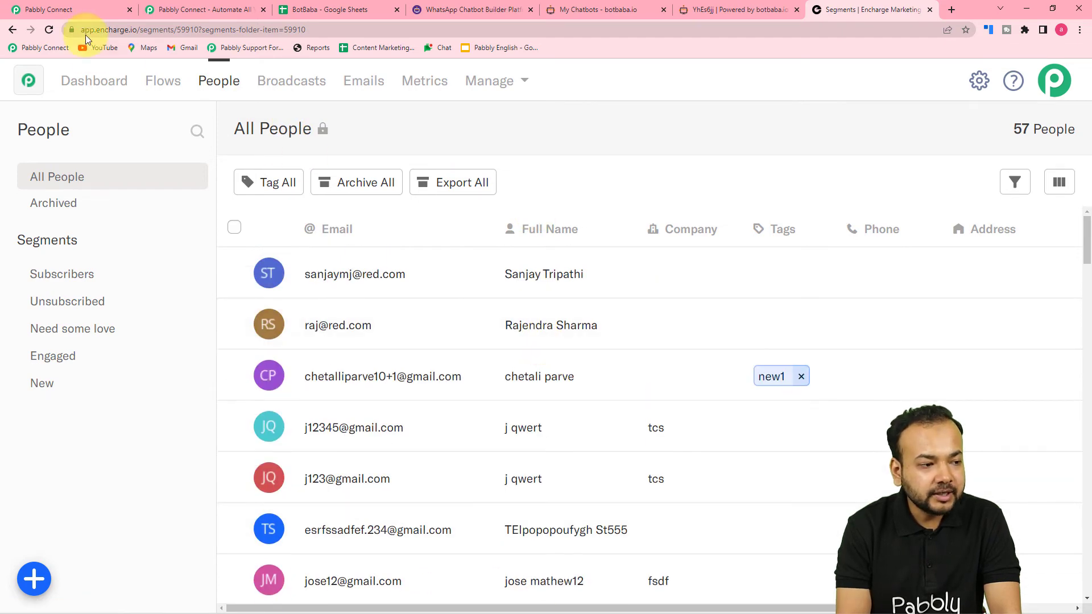
click(97, 5)
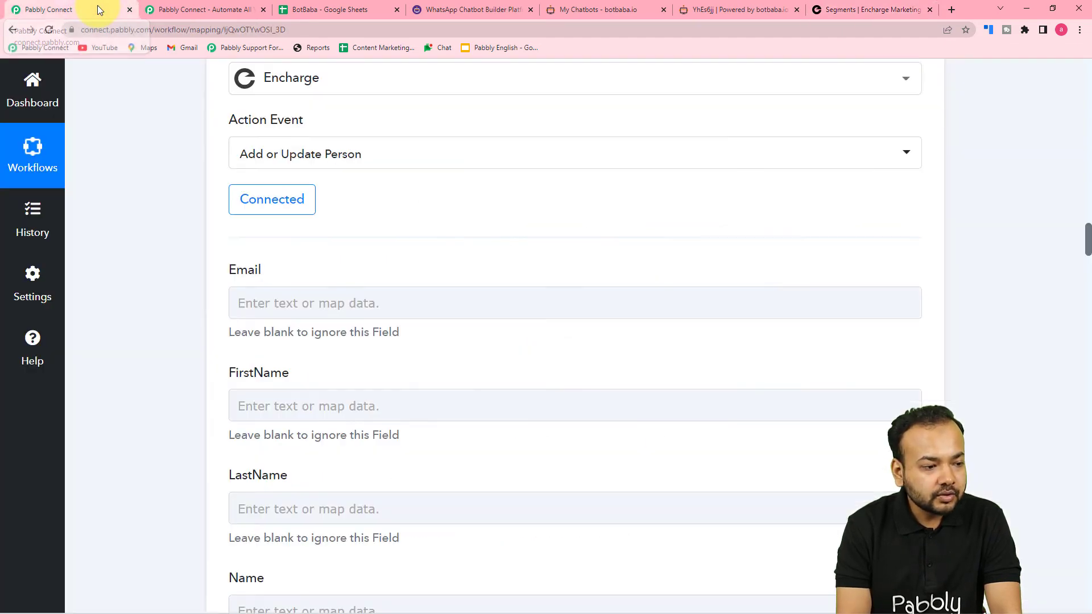
Step: Map the BotBaba conversation's email answer into the Encharge Email field
scroll(221, 209, down, 3)
click(348, 132)
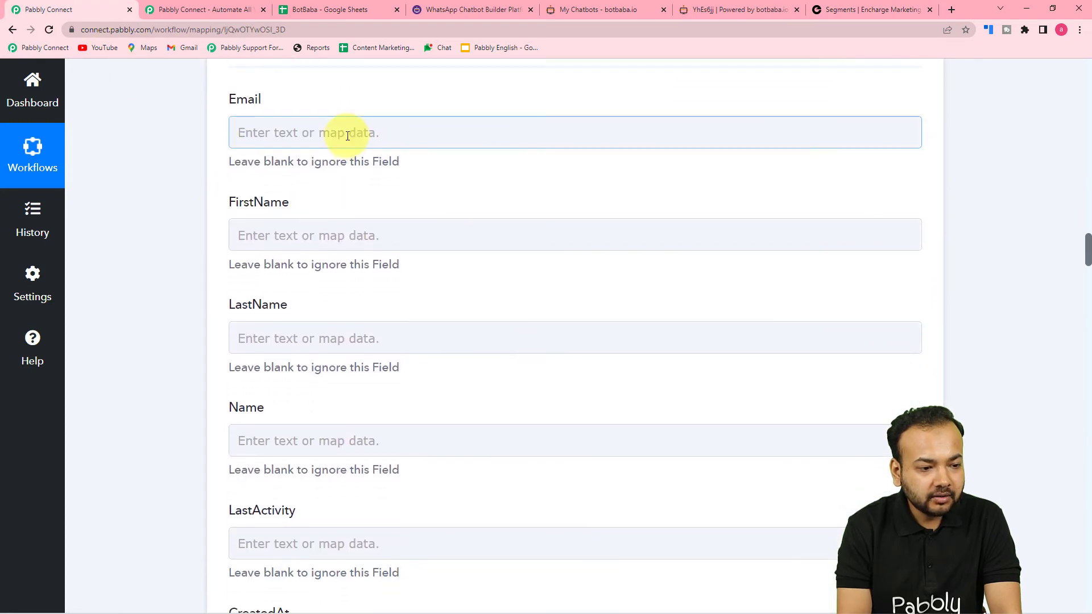
click(340, 272)
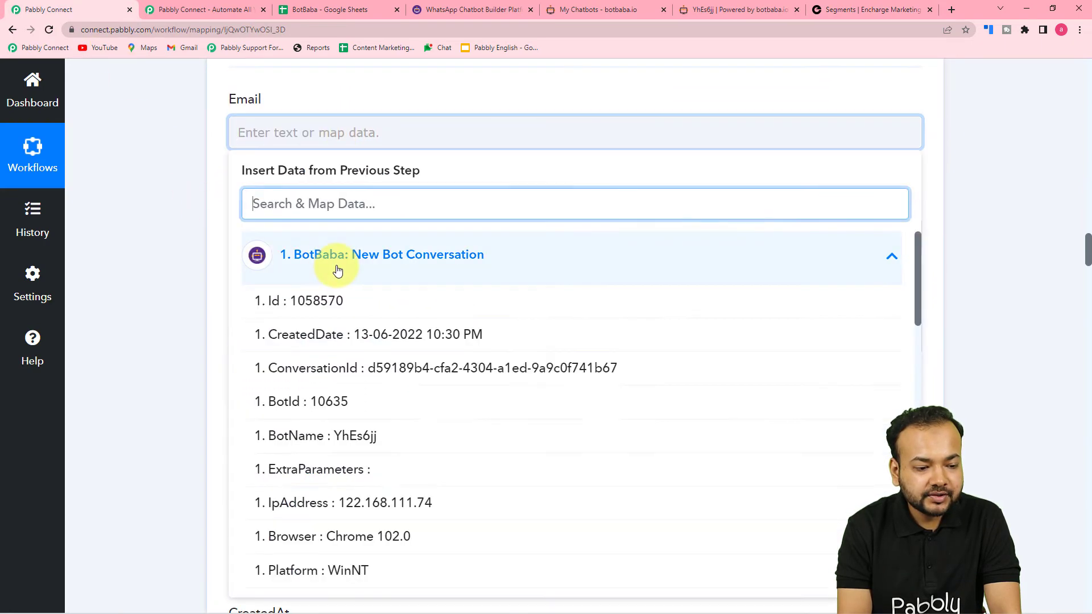
scroll(385, 474, down, 9)
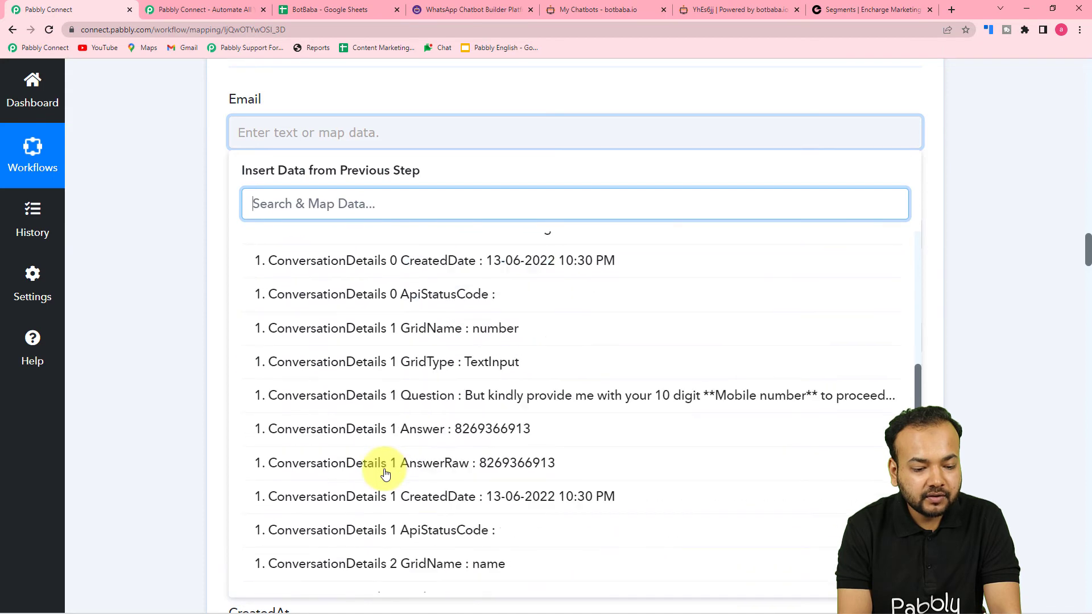
scroll(388, 480, down, 6)
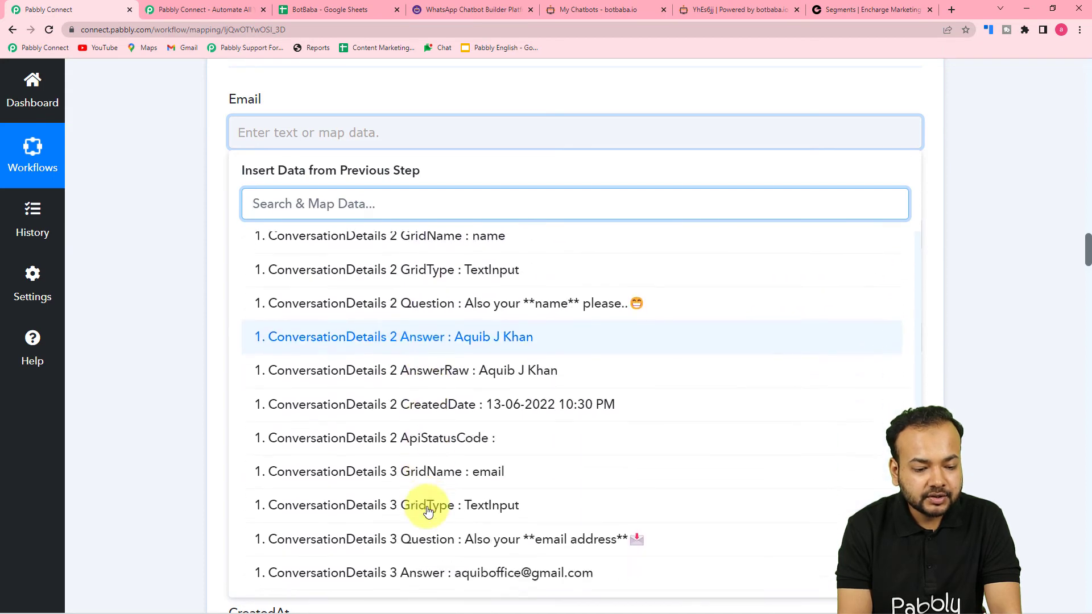
scroll(477, 519, down, 2)
click(454, 447)
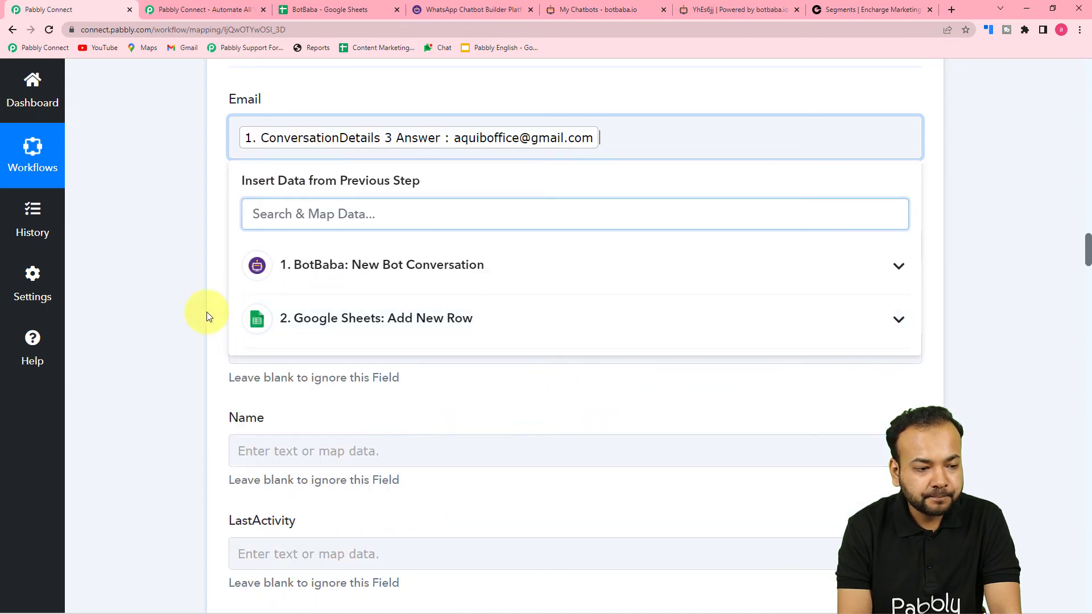
click(220, 320)
Step: Browse the BotBaba data for FirstName, then leave FirstName empty
click(358, 240)
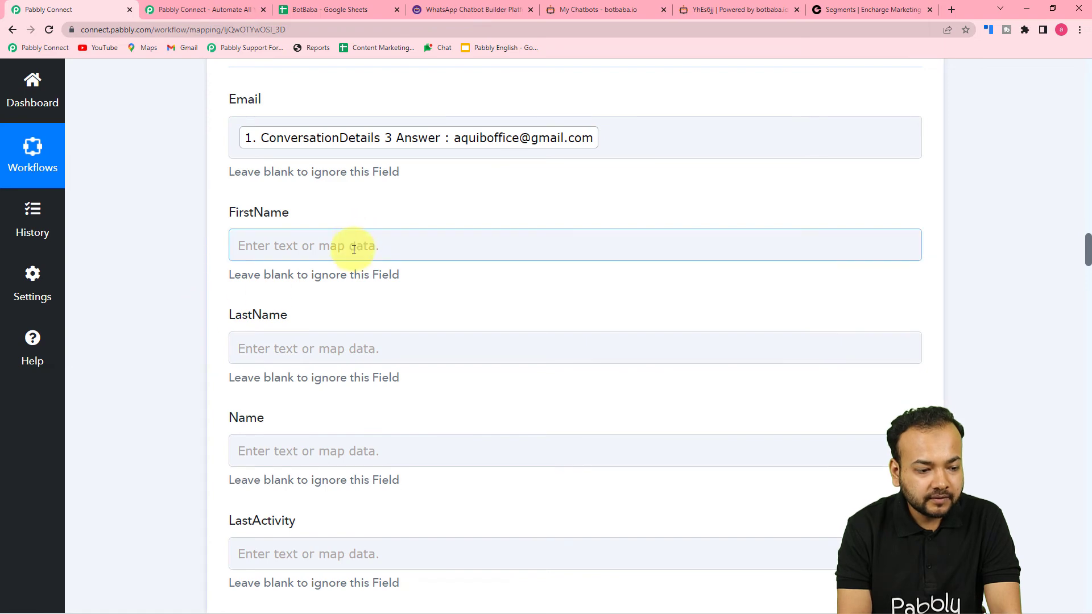
scroll(354, 249, down, 2)
click(360, 142)
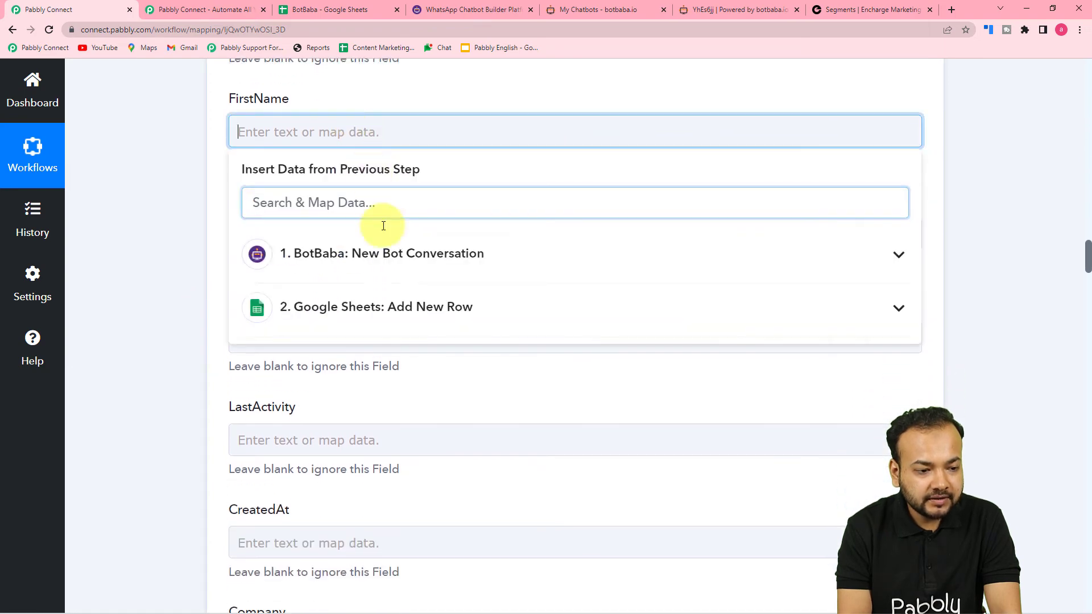
click(389, 275)
scroll(510, 471, down, 9)
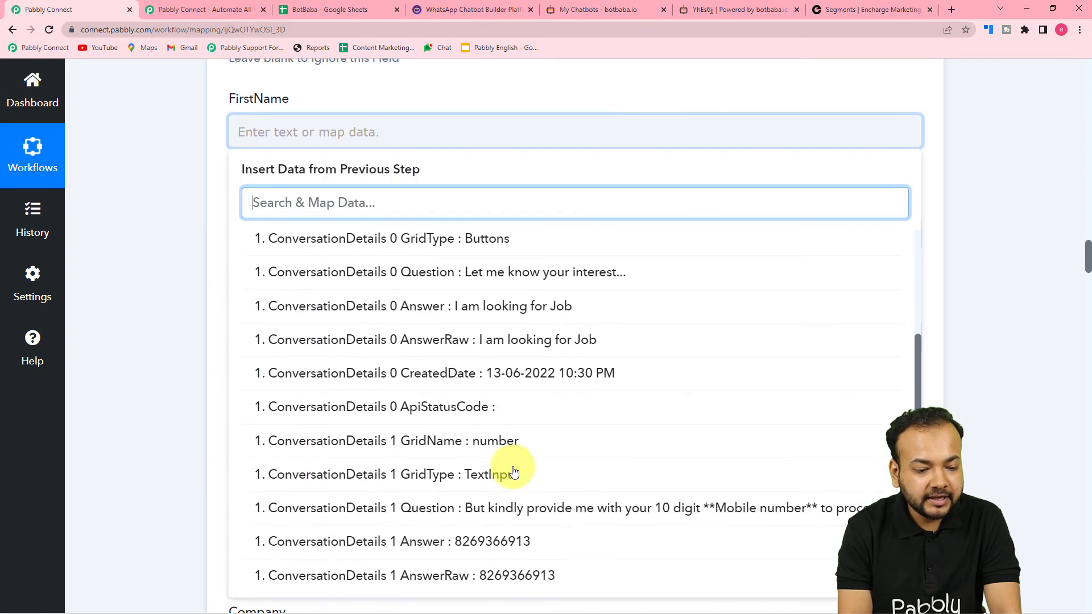
scroll(514, 472, down, 3)
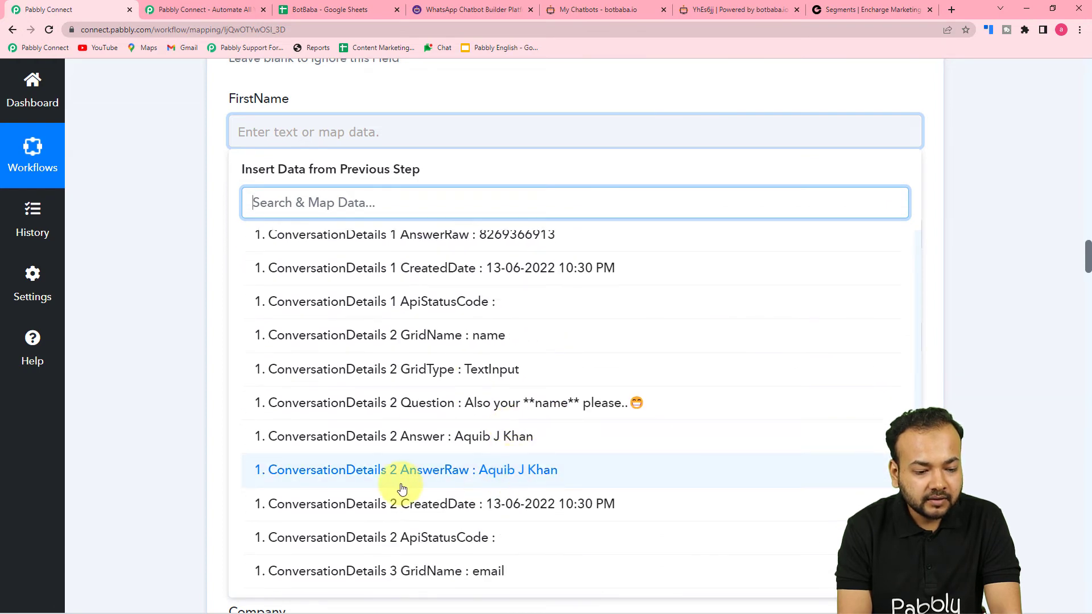
scroll(447, 470, down, 3)
scroll(441, 464, up, 3)
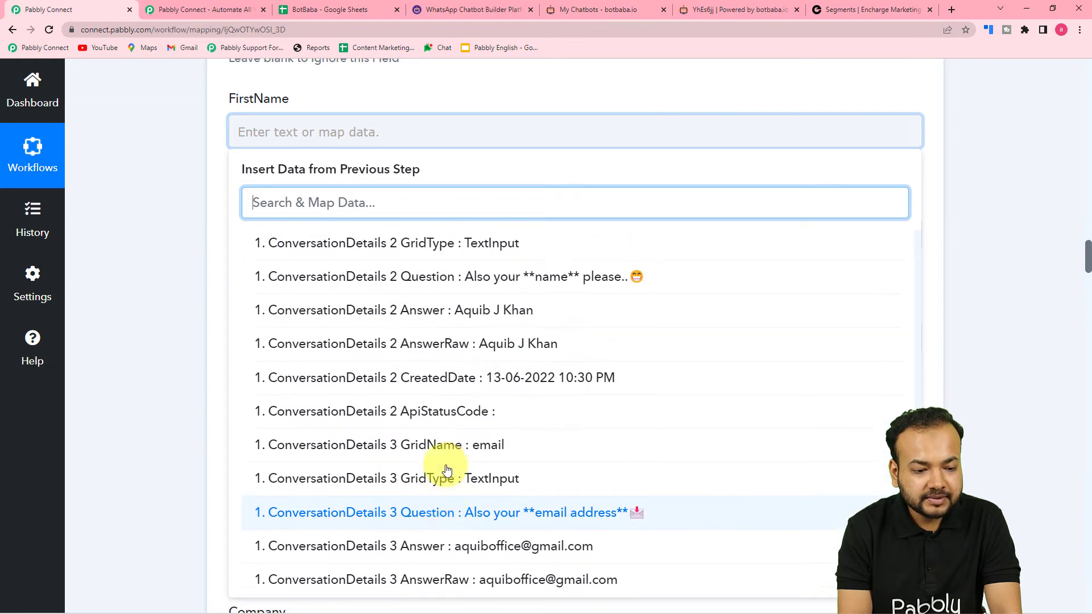
click(156, 305)
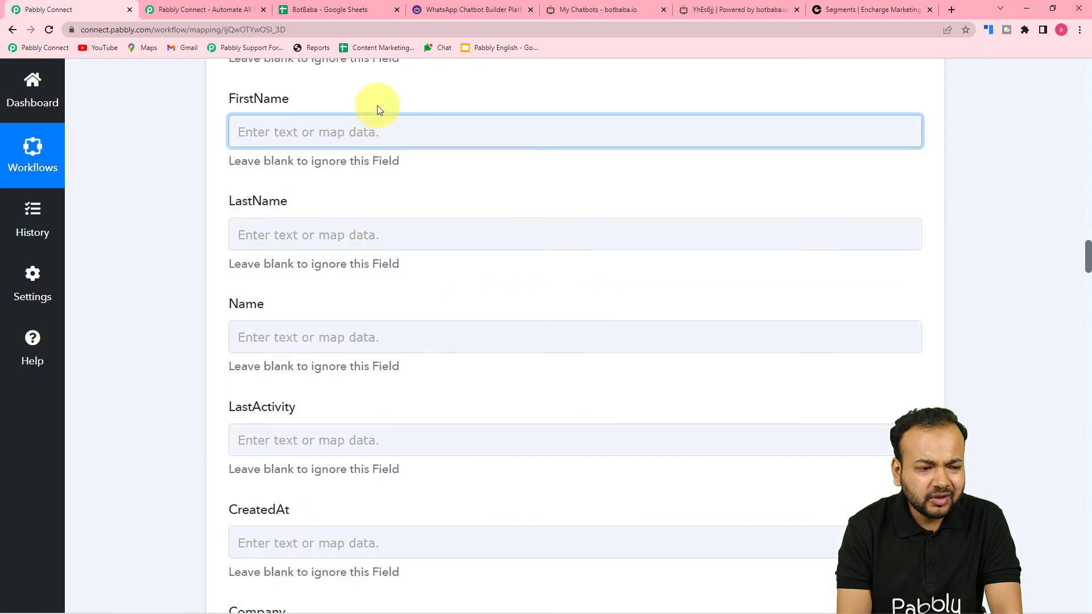
Step: Map ConversationDetails 2 Answer, the name answer, into the Name field
scroll(261, 234, down, 1)
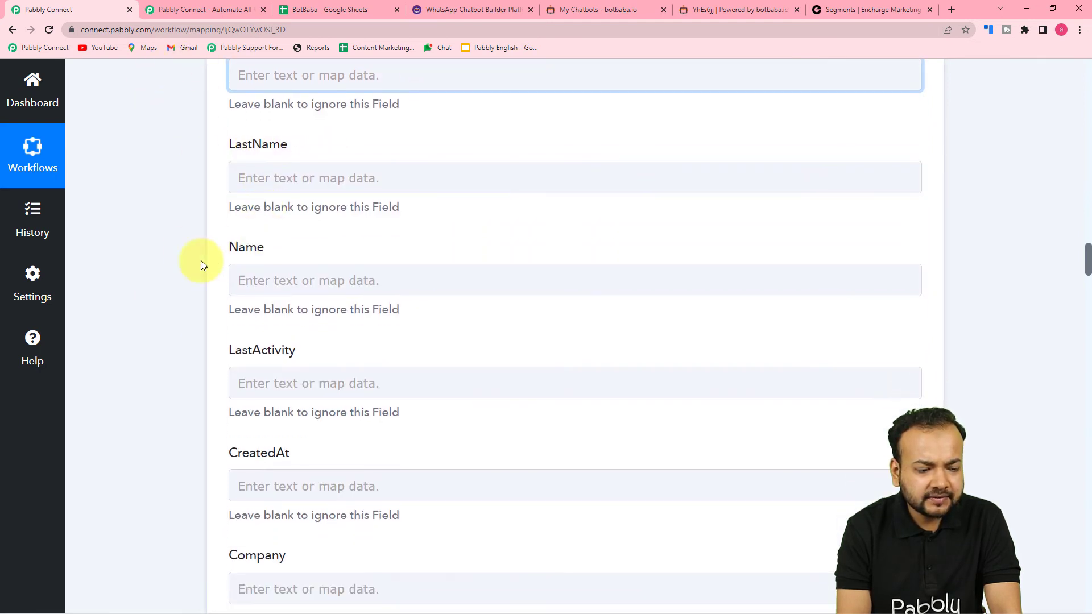
scroll(394, 271, down, 2)
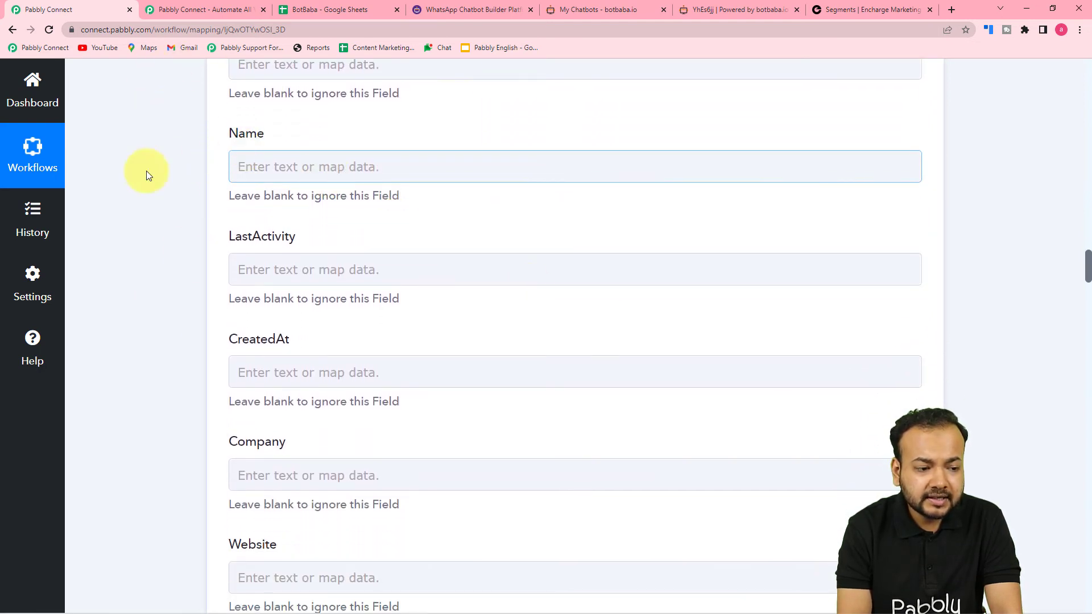
click(379, 170)
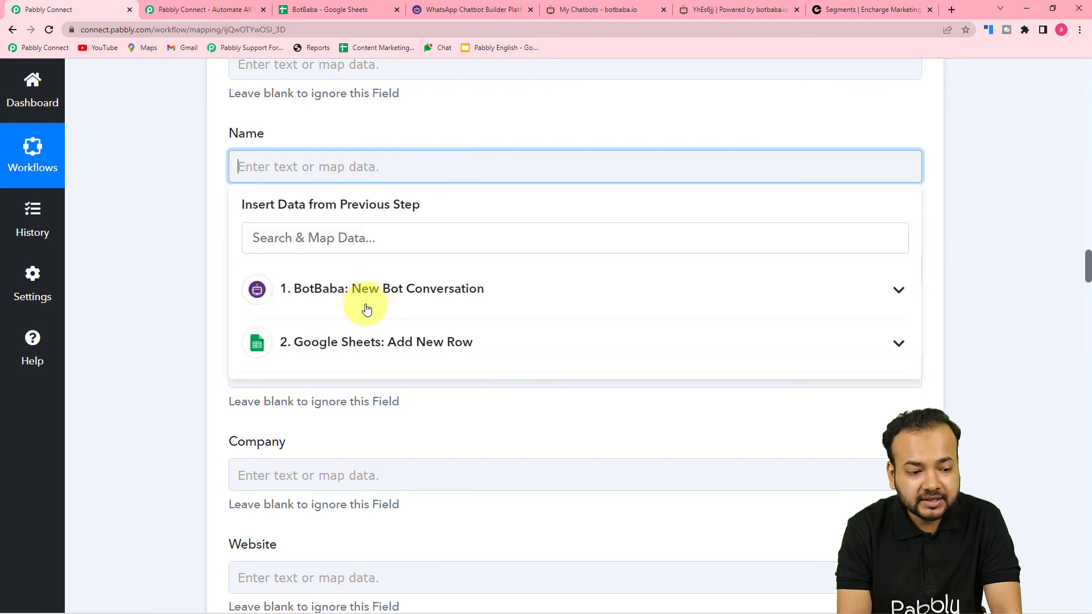
click(374, 291)
scroll(479, 500, down, 10)
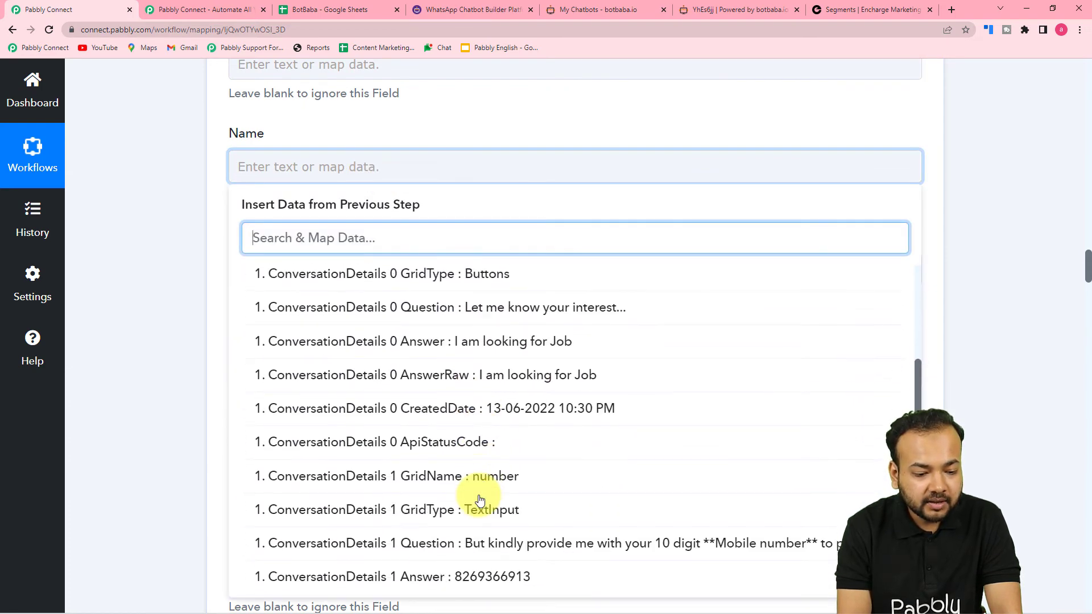
scroll(480, 500, down, 3)
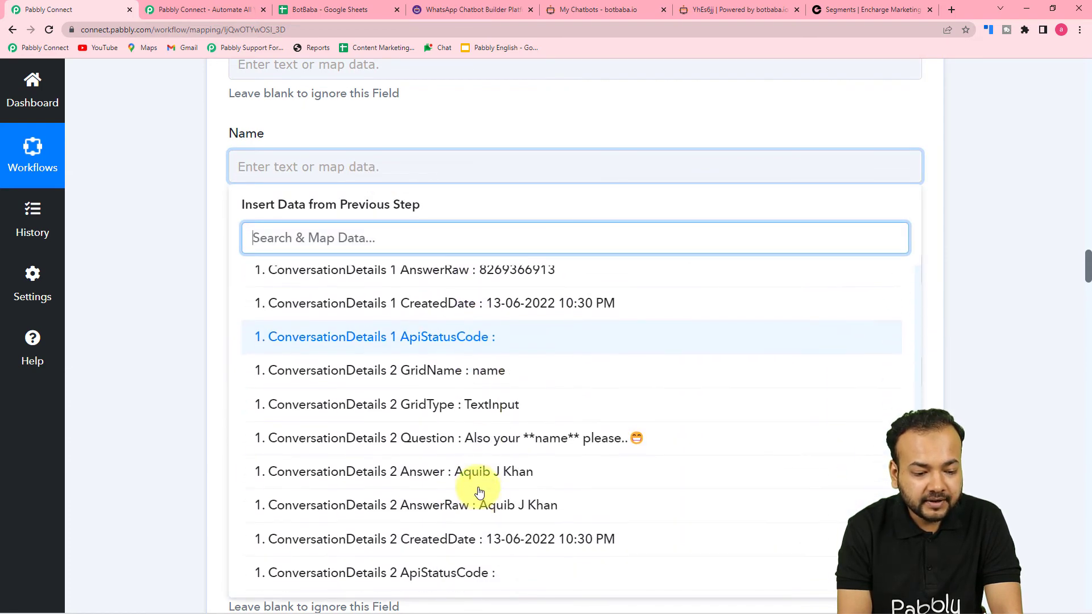
click(480, 475)
click(188, 356)
Step: Map ConversationDetails 0 CreatedDate into the CreatedAt field
scroll(186, 354, down, 2)
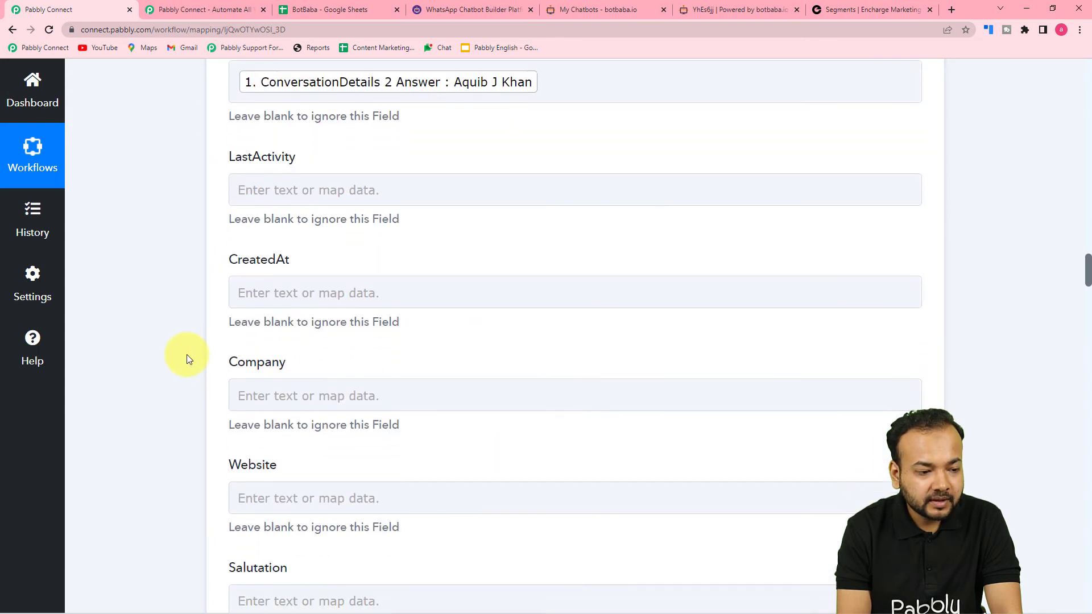
click(275, 258)
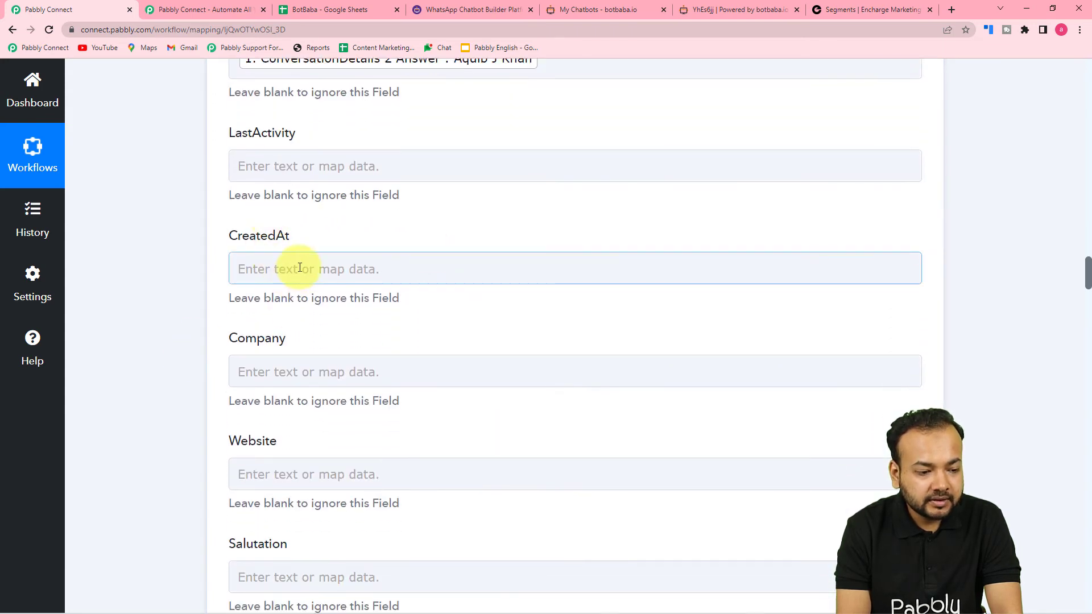
scroll(304, 268, down, 2)
click(322, 278)
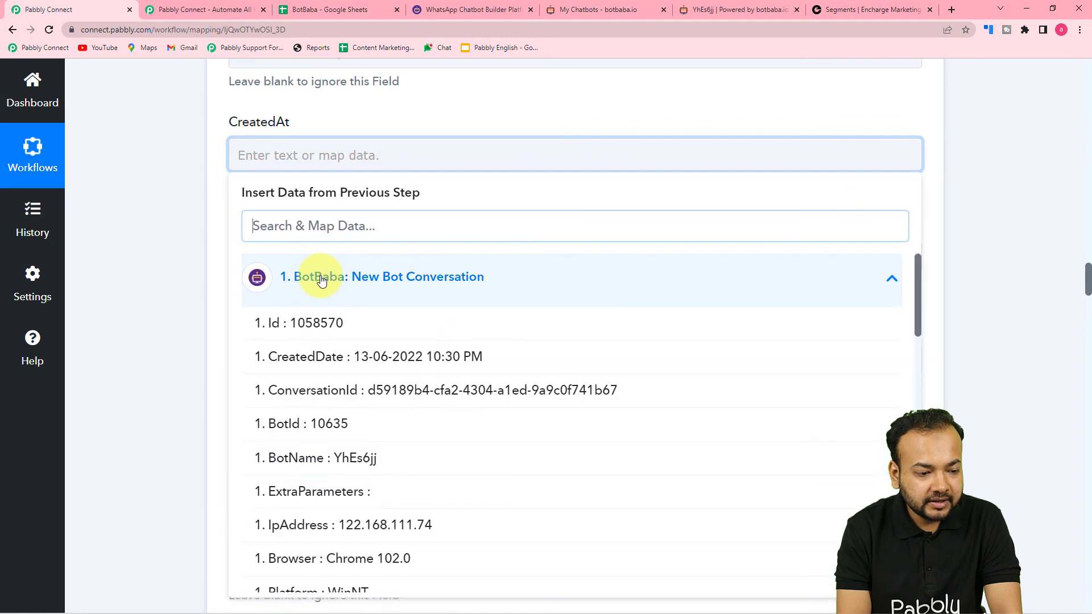
scroll(420, 450, down, 2)
scroll(421, 453, down, 5)
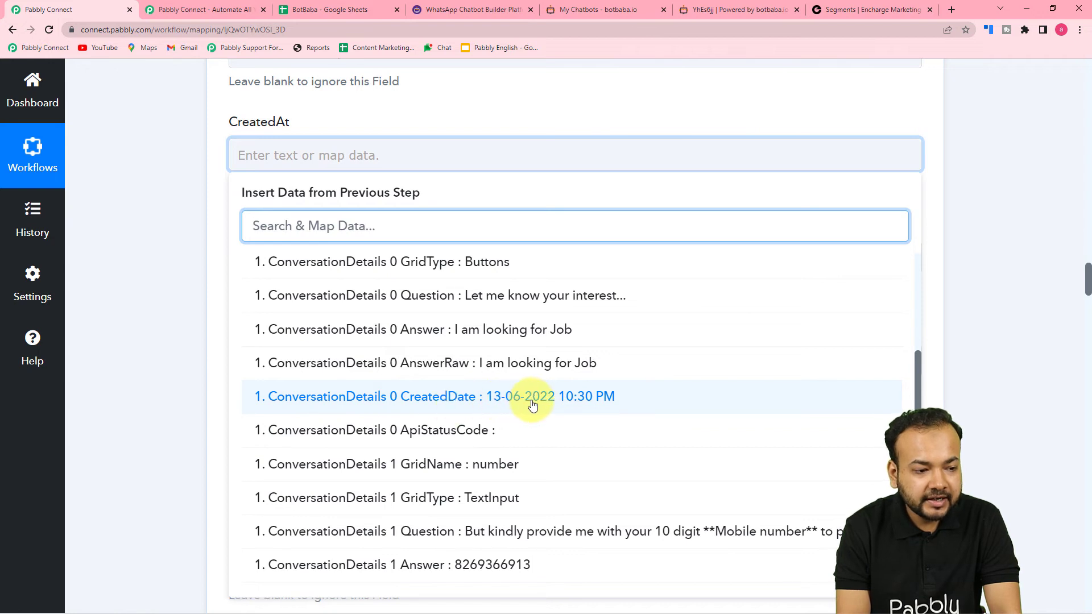
click(488, 405)
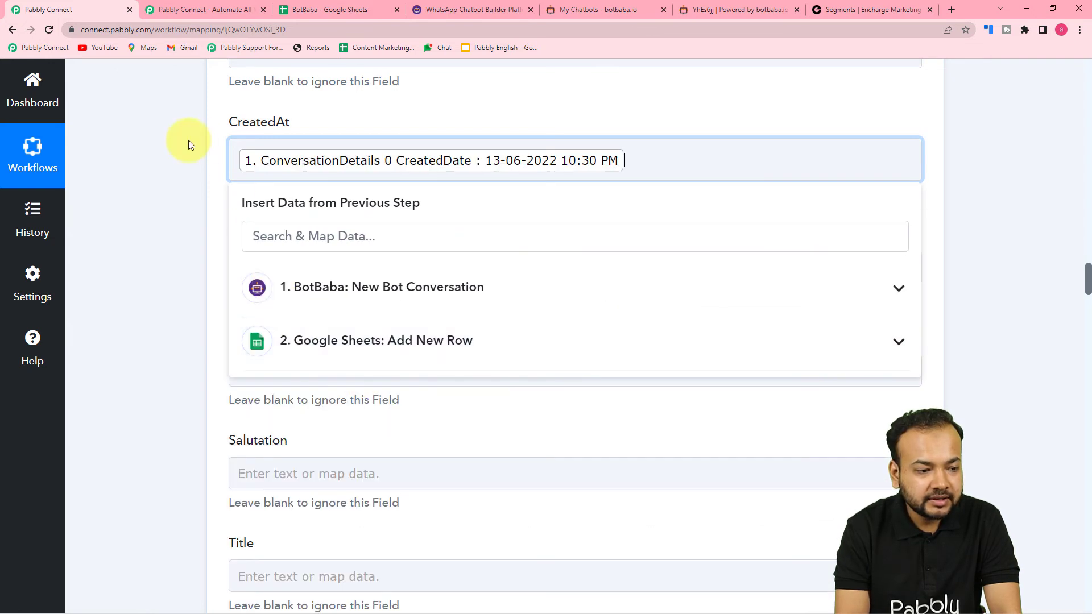
click(179, 169)
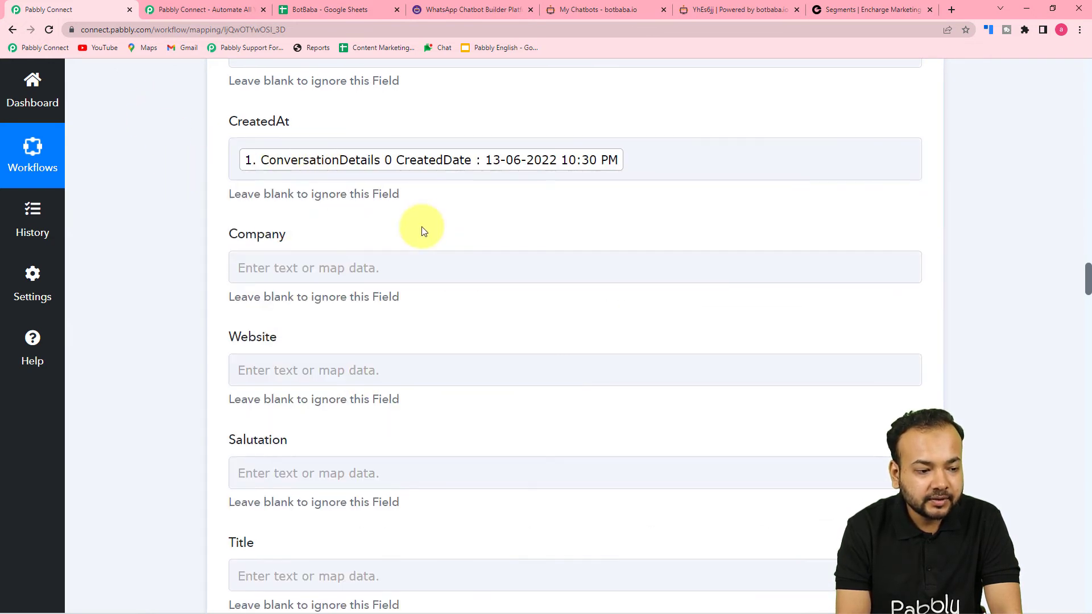
Step: Map ConversationDetails 1 Answer, the mobile number, into Phone, leaving other optional fields blank
scroll(421, 226, down, 3)
scroll(424, 267, down, 3)
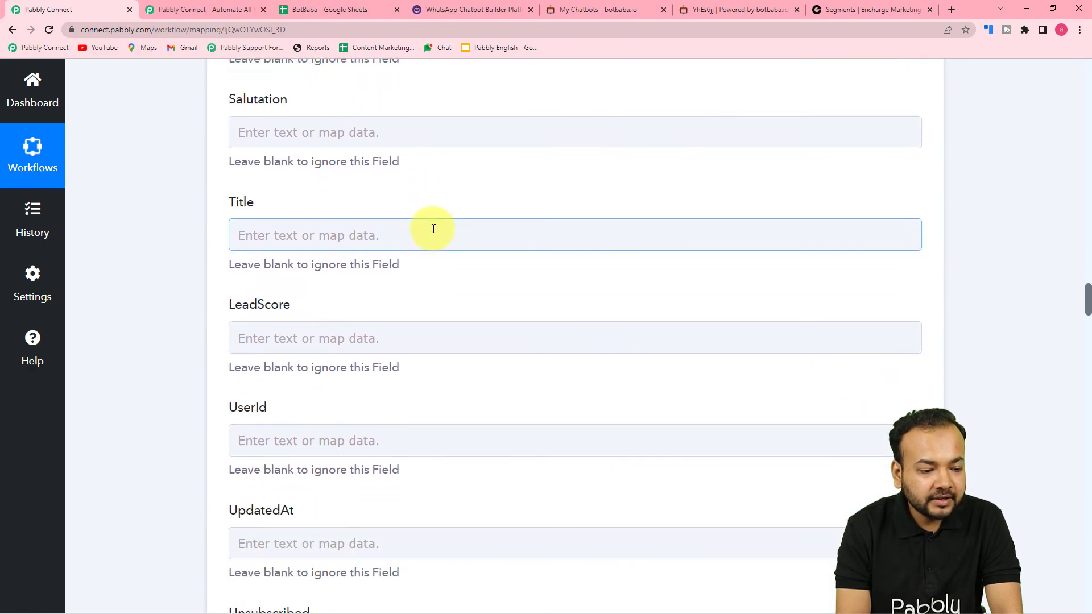
scroll(438, 216, down, 2)
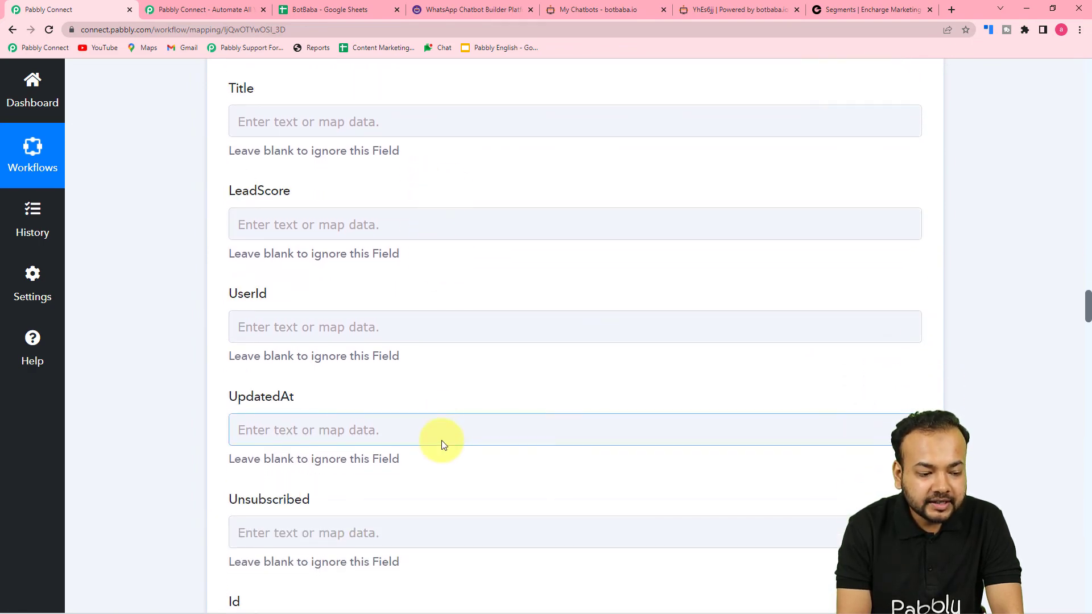
scroll(444, 398, down, 3)
scroll(438, 513, down, 6)
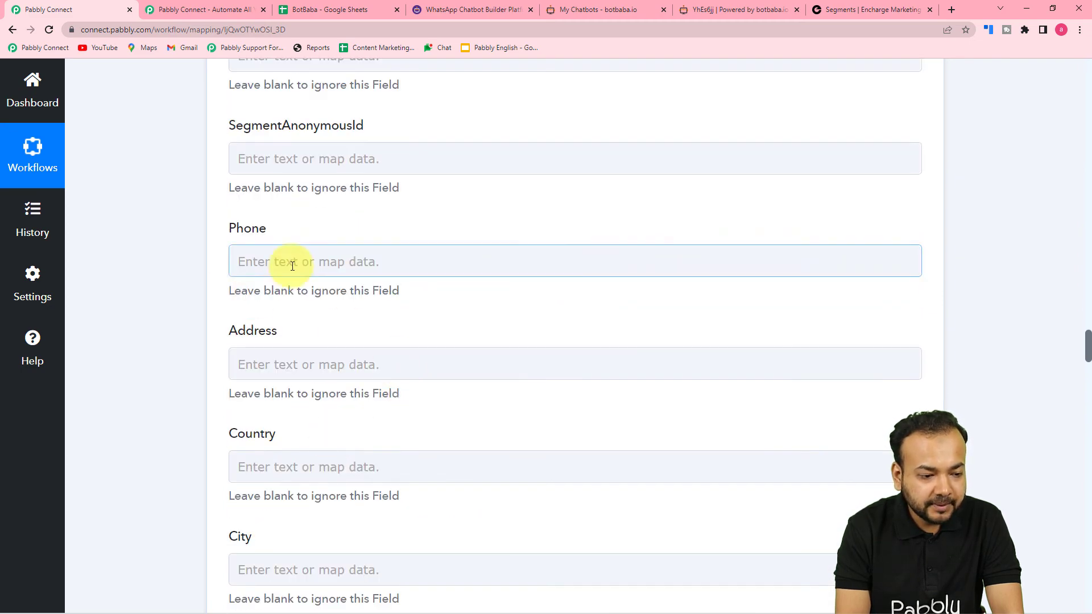
click(293, 267)
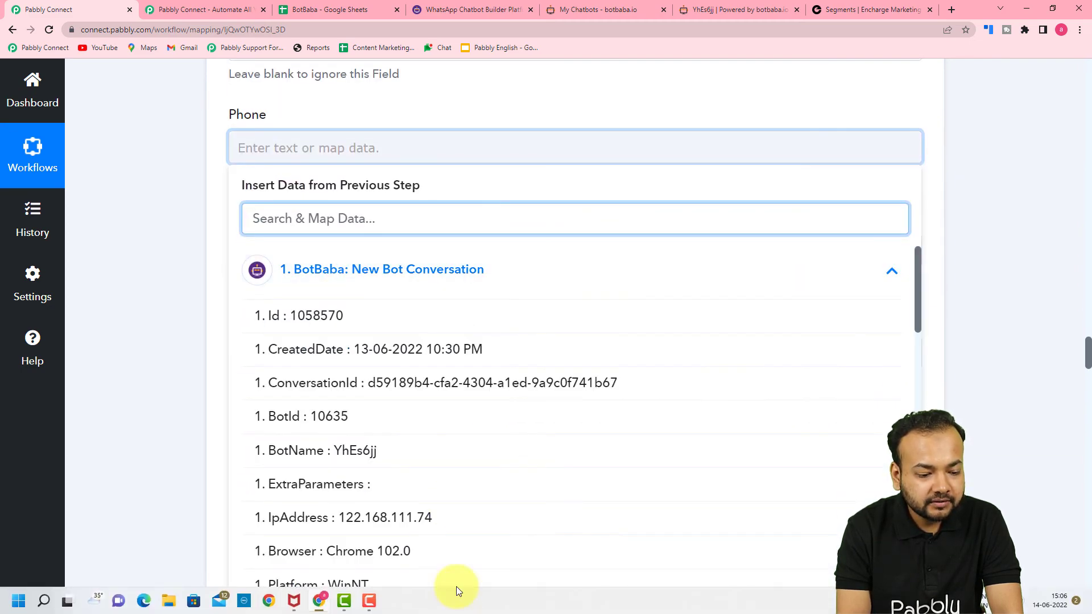
scroll(468, 497, down, 7)
scroll(468, 497, down, 3)
click(421, 387)
click(172, 315)
scroll(173, 315, down, 7)
scroll(172, 315, down, 10)
scroll(172, 316, down, 15)
scroll(172, 315, down, 13)
scroll(172, 315, down, 14)
scroll(172, 316, down, 7)
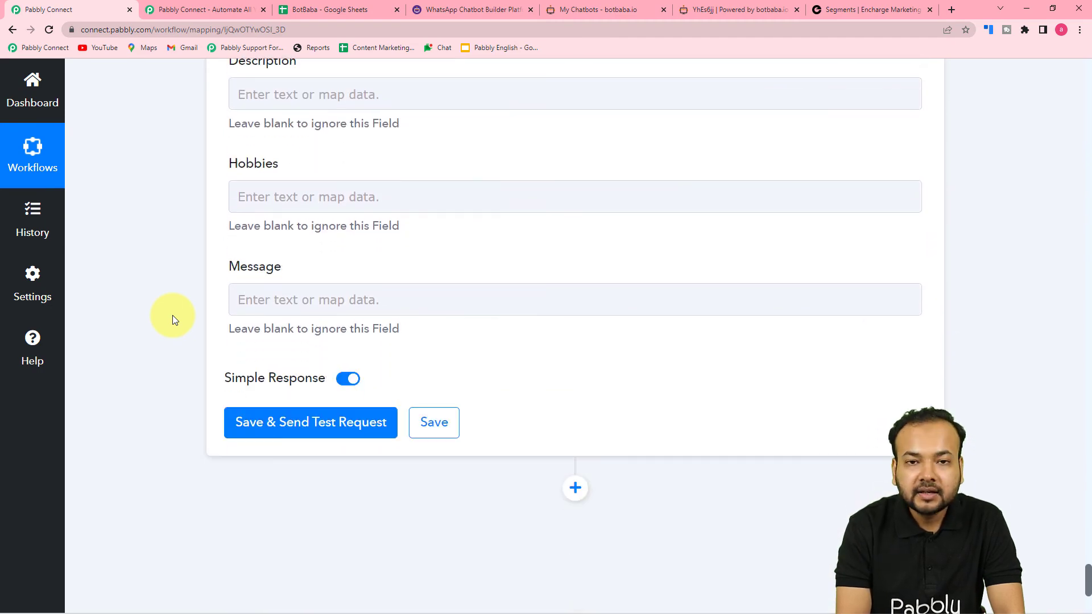
Step: Check Encharge's people list, then save and test the Encharge step and return to Encharge
scroll(172, 315, down, 1)
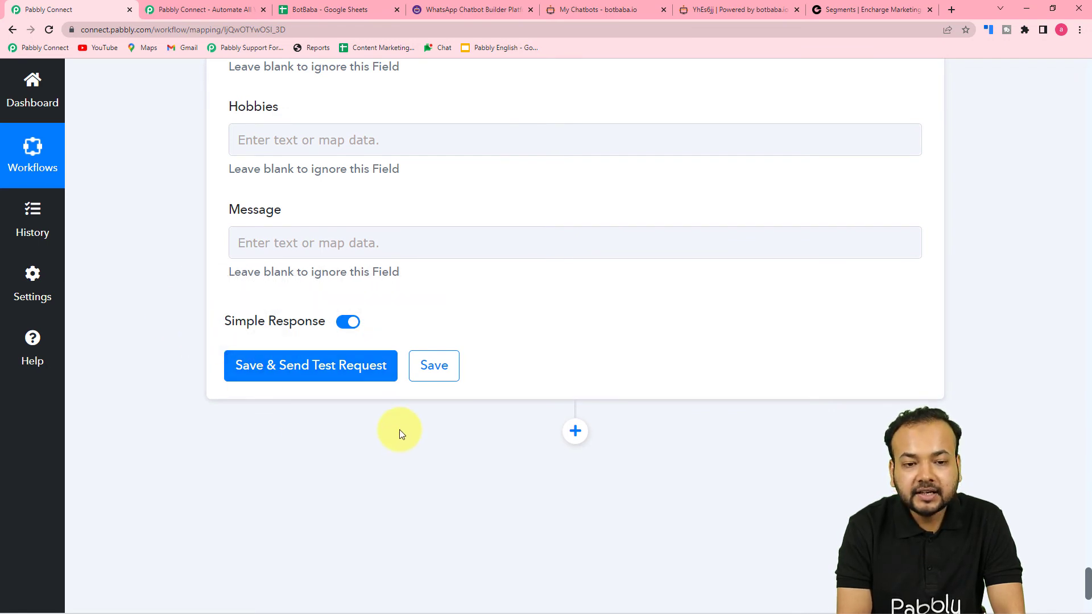
click(874, 10)
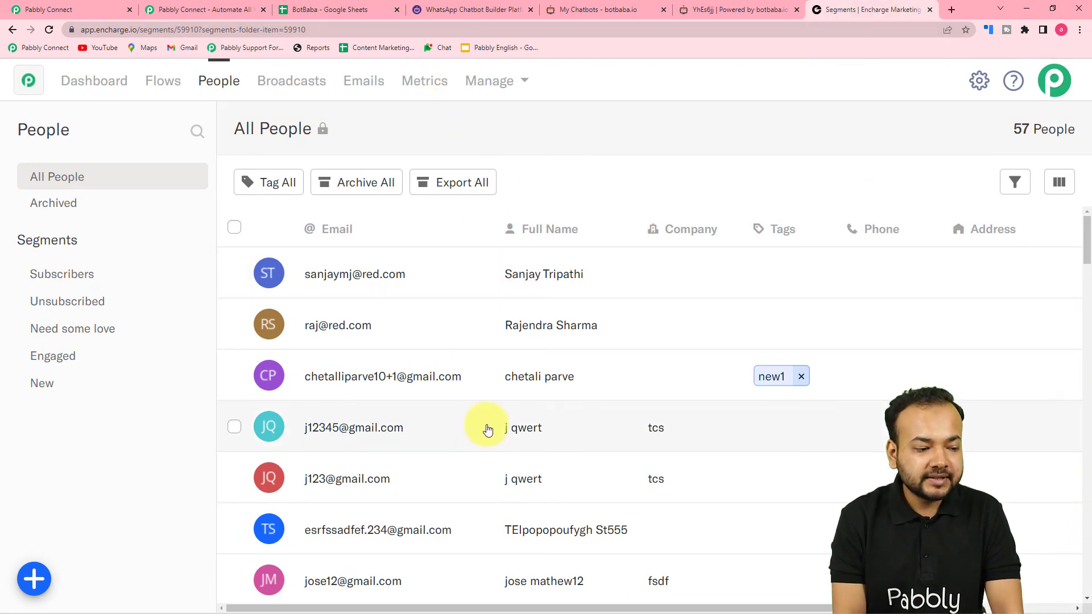
click(50, 10)
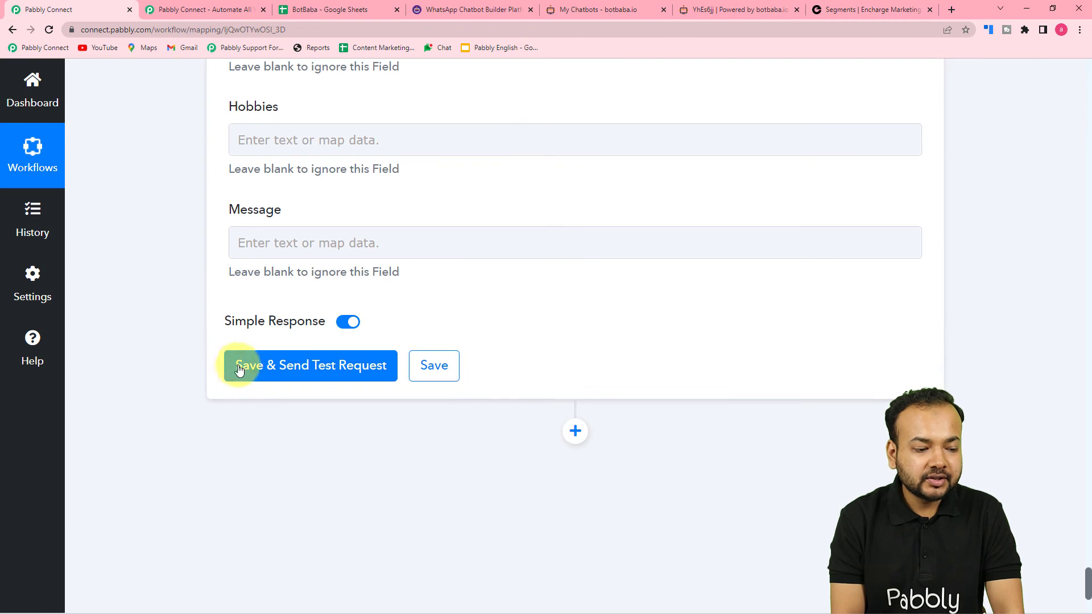
click(237, 371)
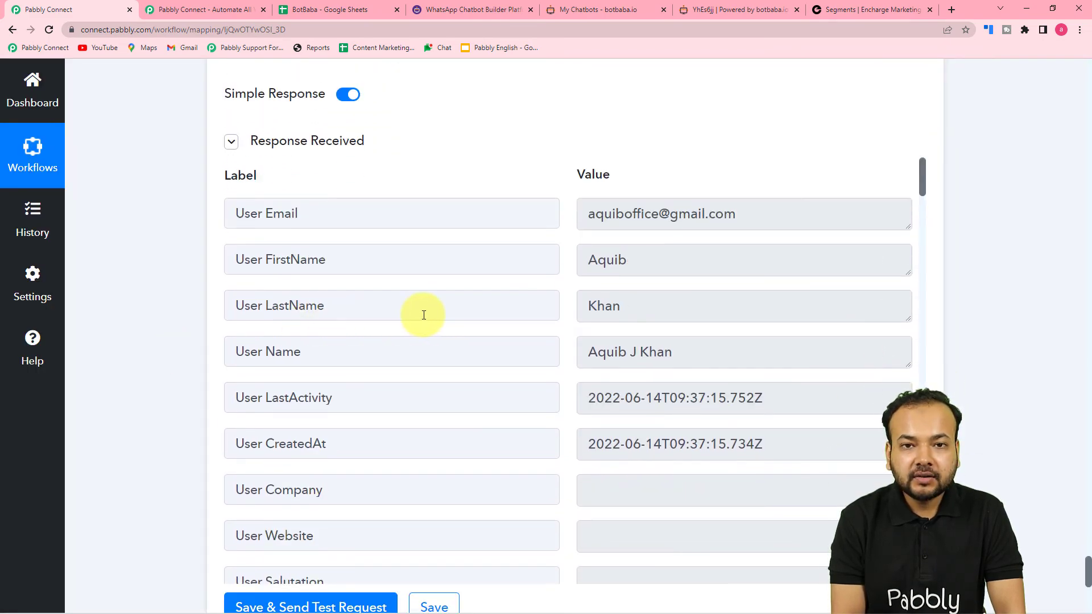
click(871, 9)
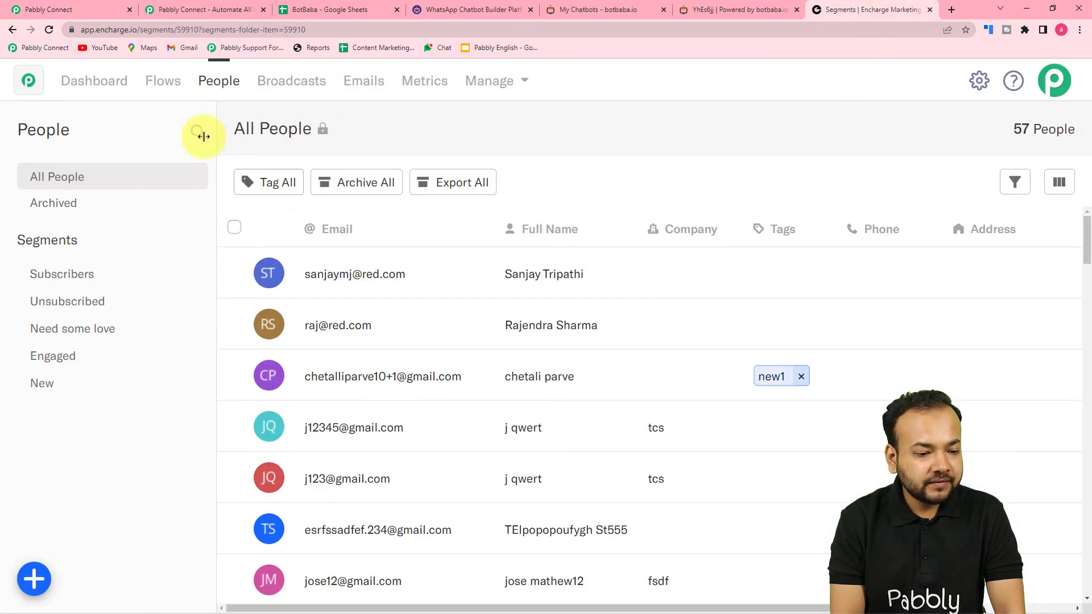
Step: Reload Encharge's All People list to confirm 58 people including the new contact, then return to Pabbly
click(50, 29)
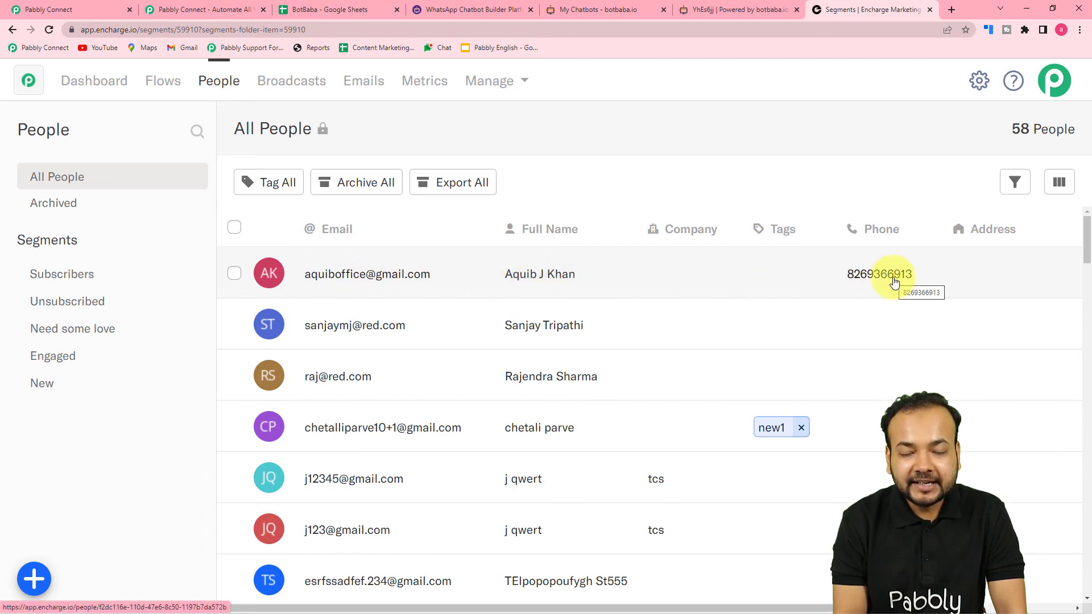
click(48, 9)
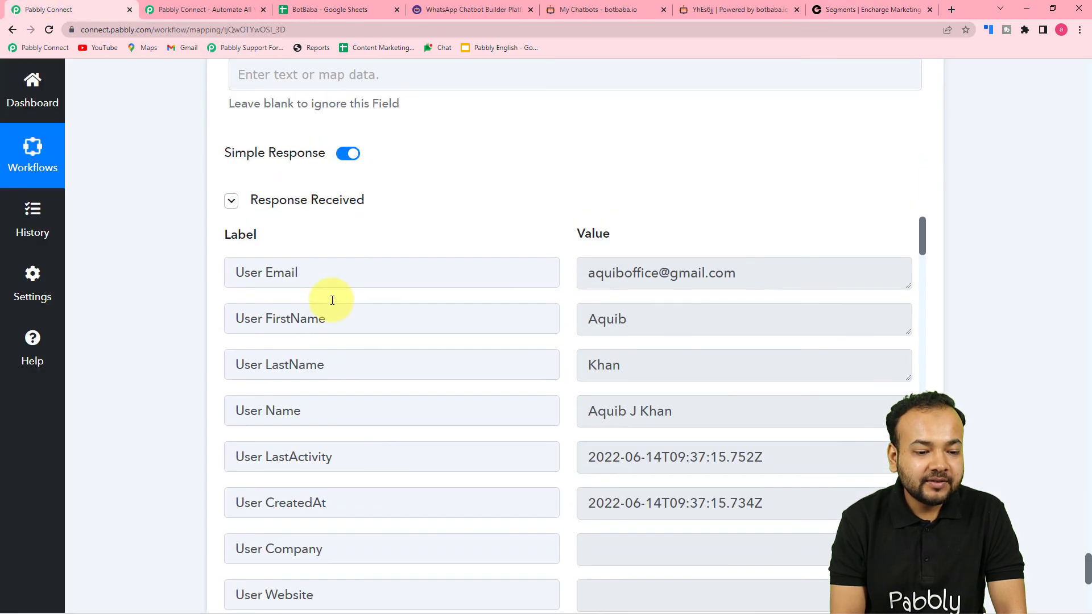
Step: Collapse the Encharge, Google Sheets and BotBaba step panels into a compact overview
scroll(353, 344, down, 2)
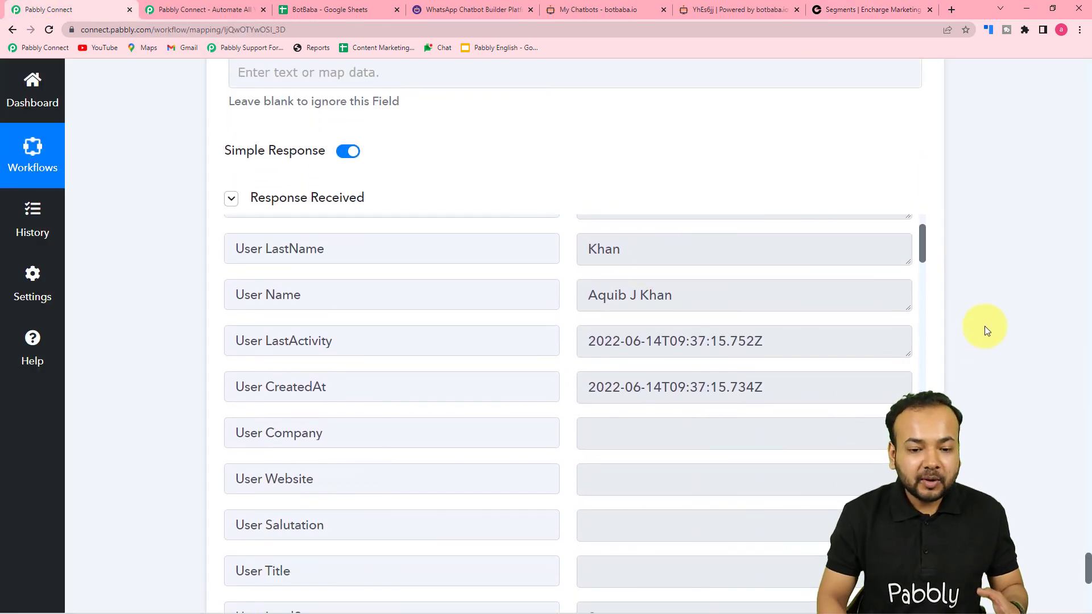
scroll(985, 327, up, 1)
scroll(984, 326, up, 20)
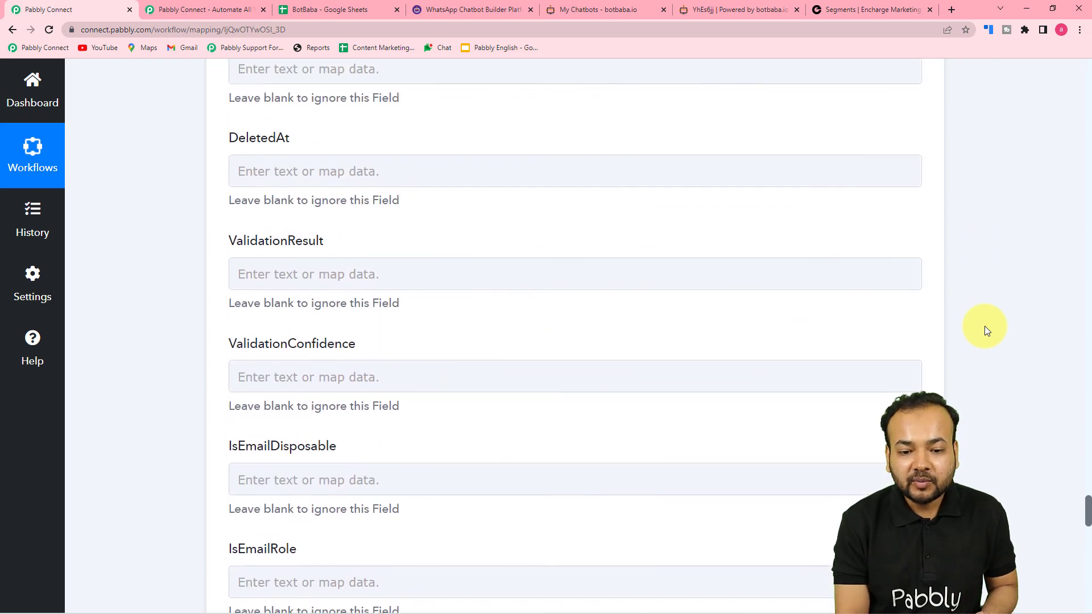
scroll(984, 326, up, 18)
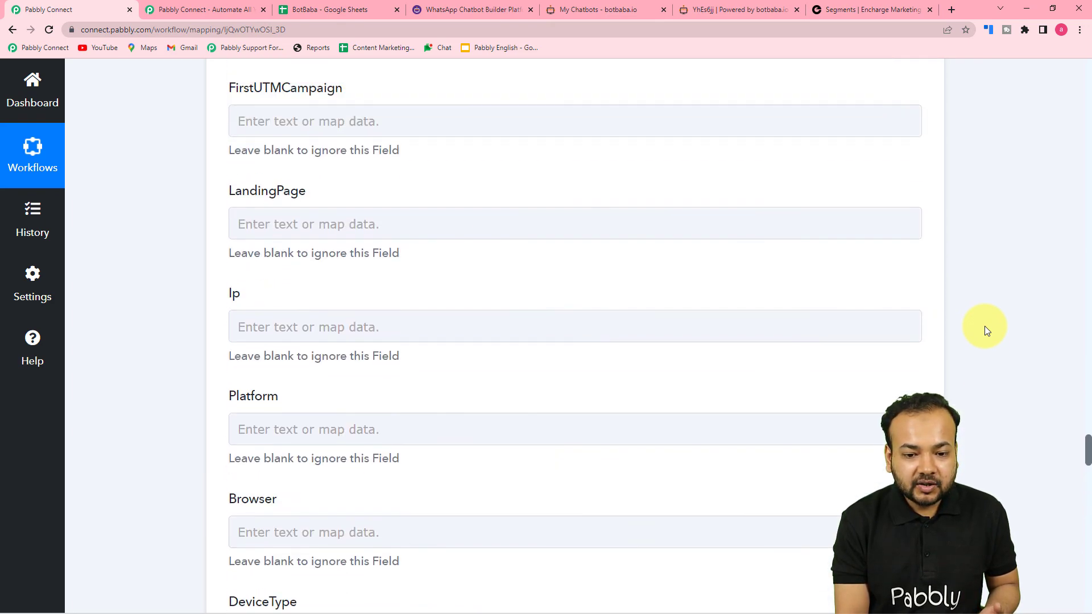
scroll(985, 326, up, 20)
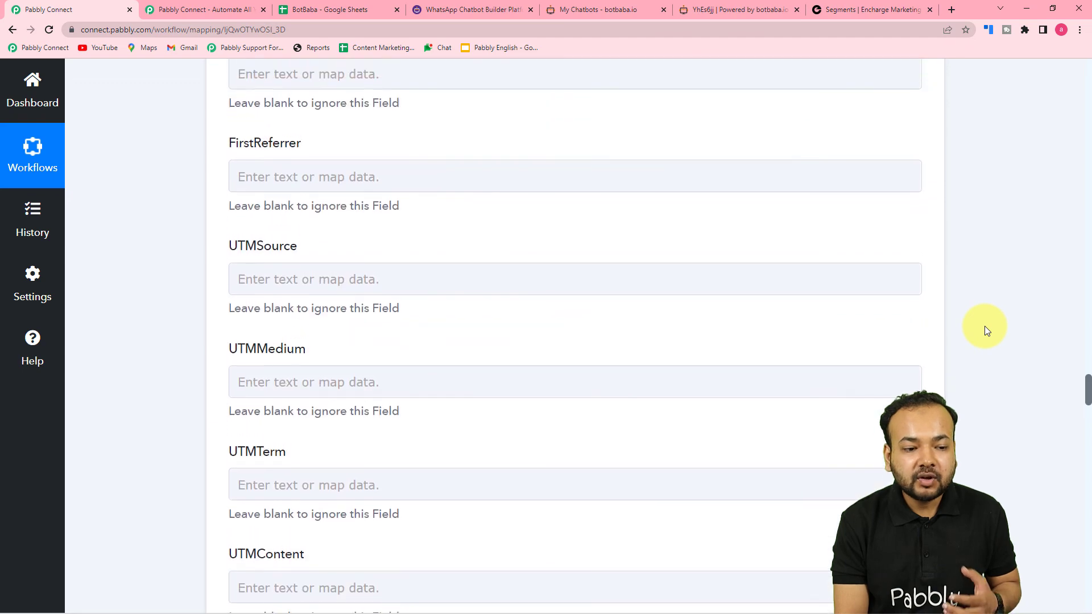
scroll(985, 326, up, 16)
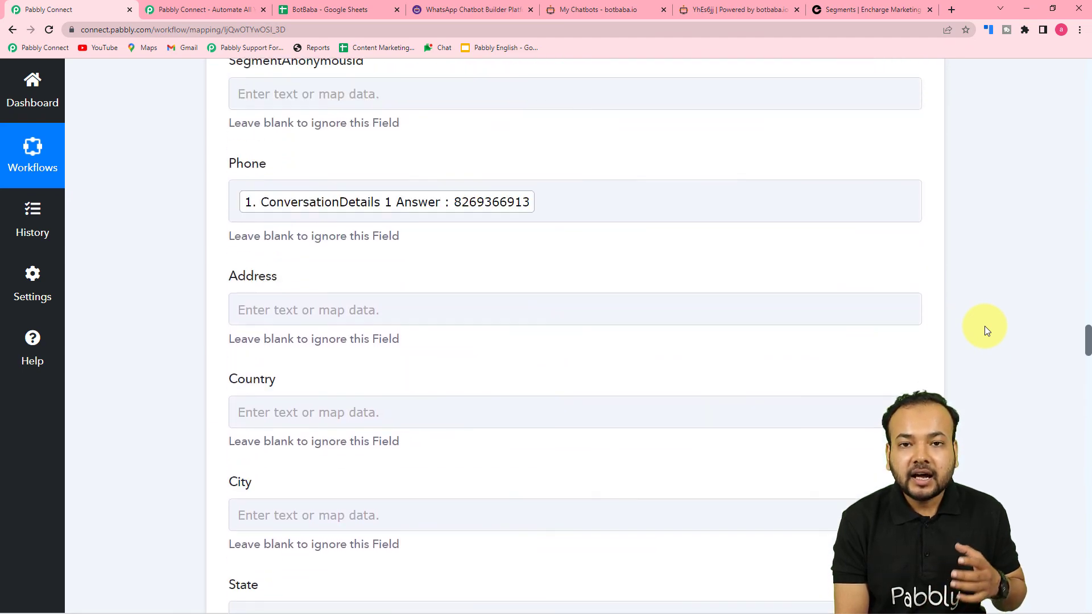
scroll(985, 326, up, 8)
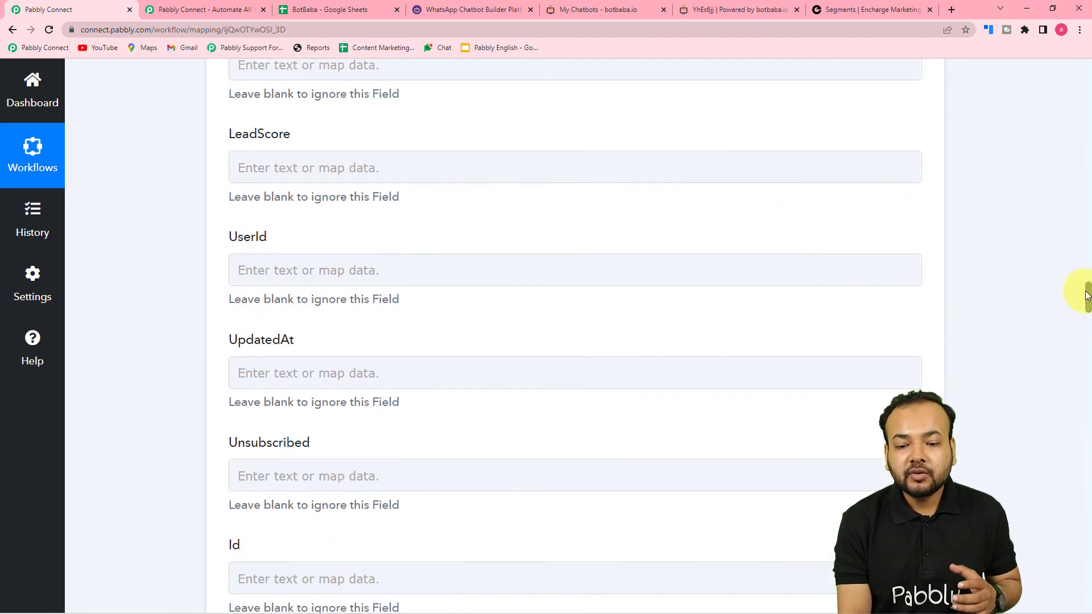
drag(1089, 297, 1088, 239)
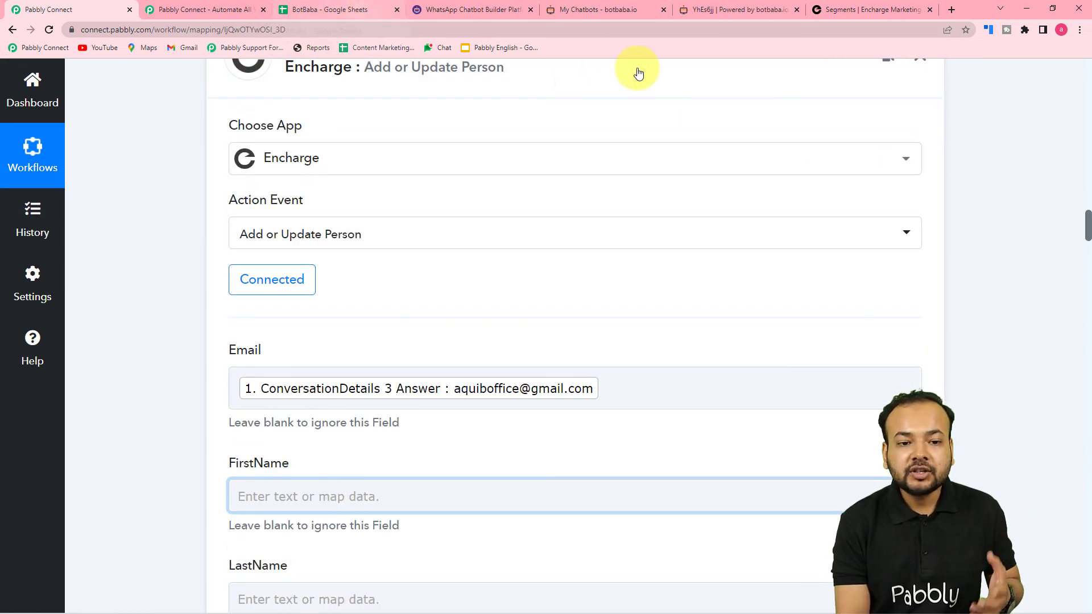
scroll(954, 184, up, 3)
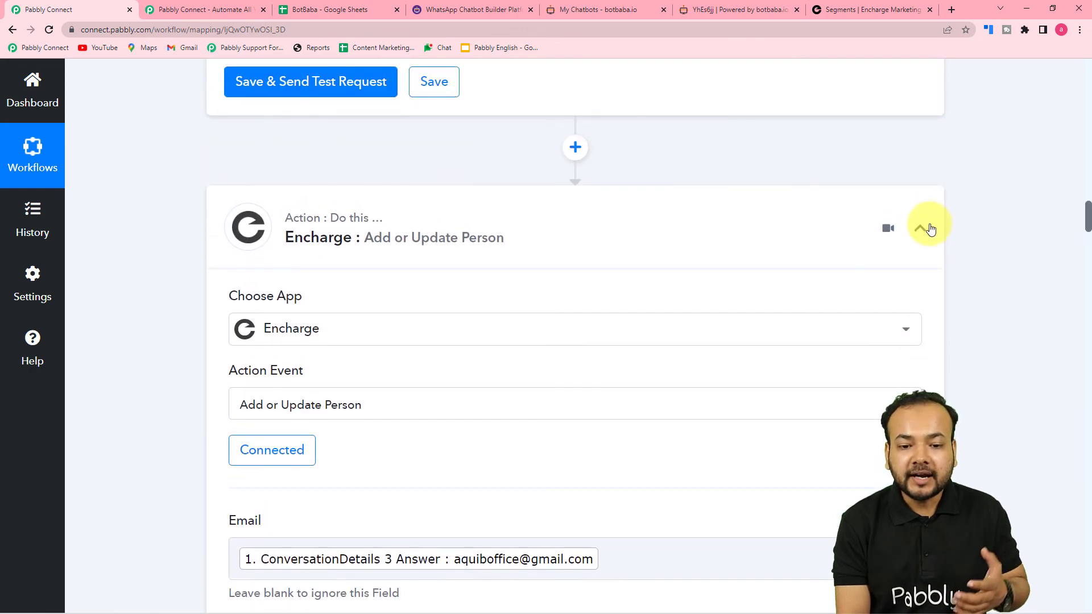
click(922, 233)
scroll(1018, 261, up, 6)
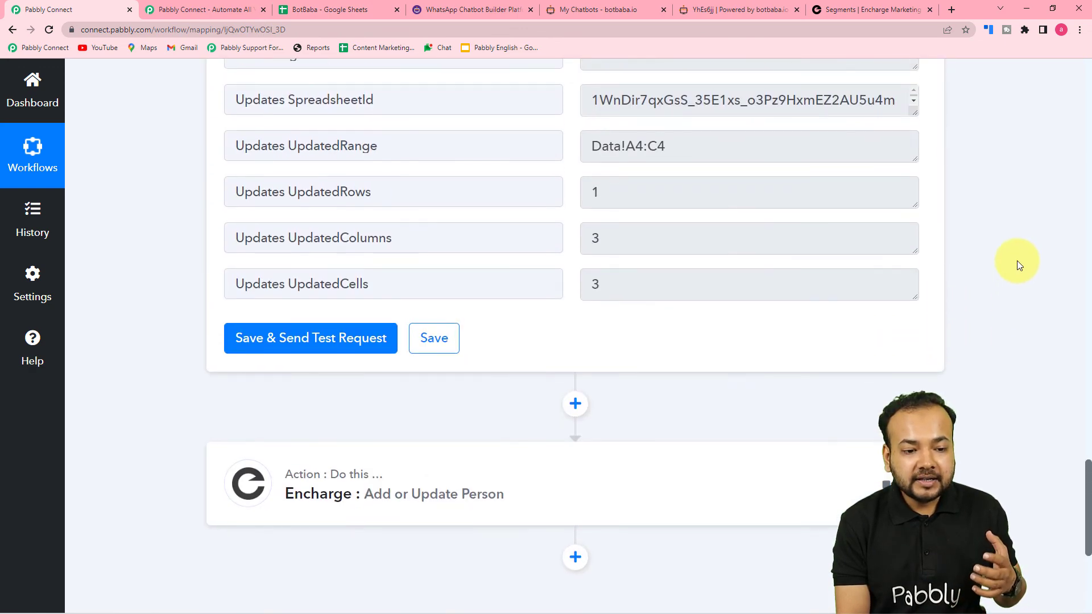
scroll(1017, 260, up, 15)
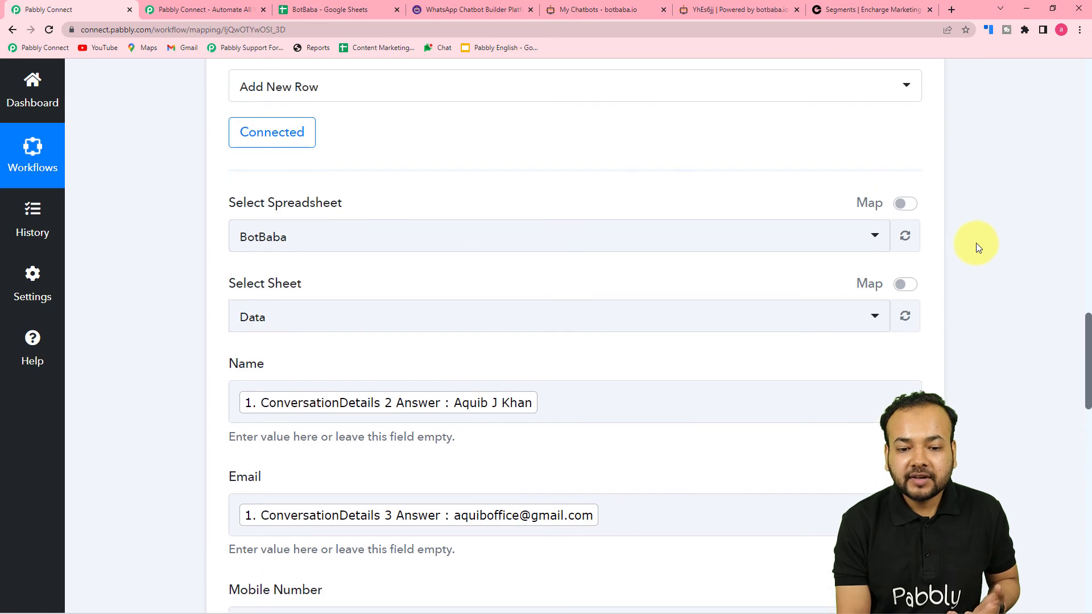
click(920, 194)
scroll(1039, 267, up, 7)
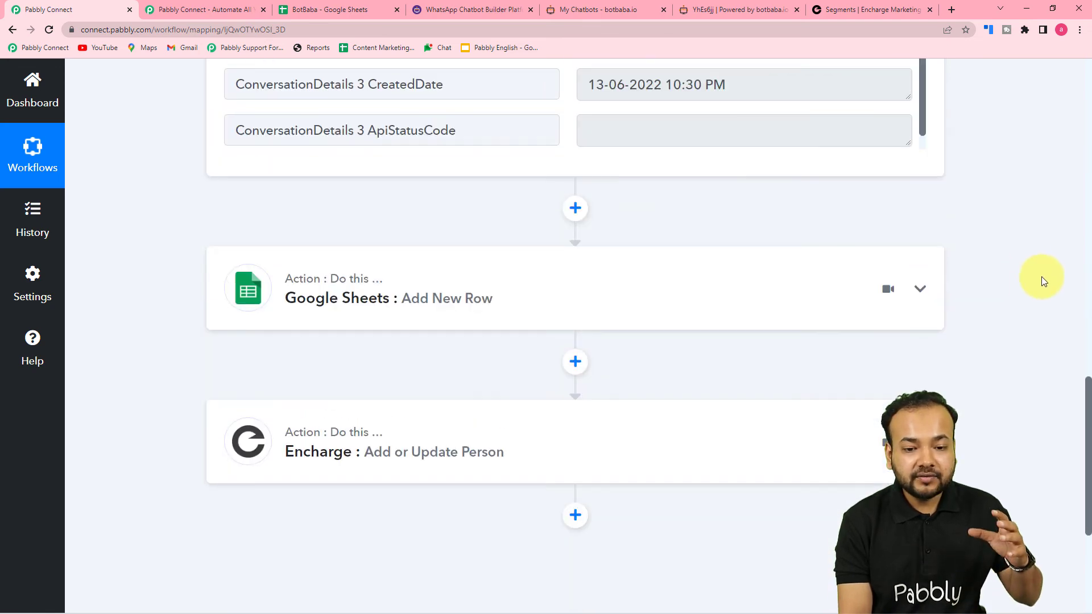
scroll(1042, 277, up, 10)
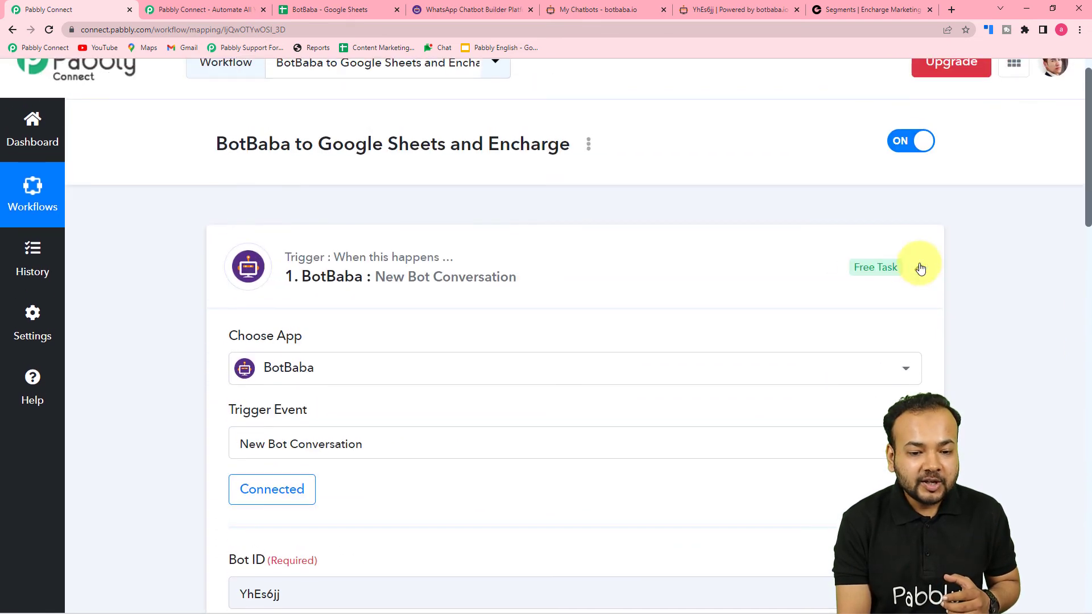
click(922, 267)
scroll(1005, 272, down, 3)
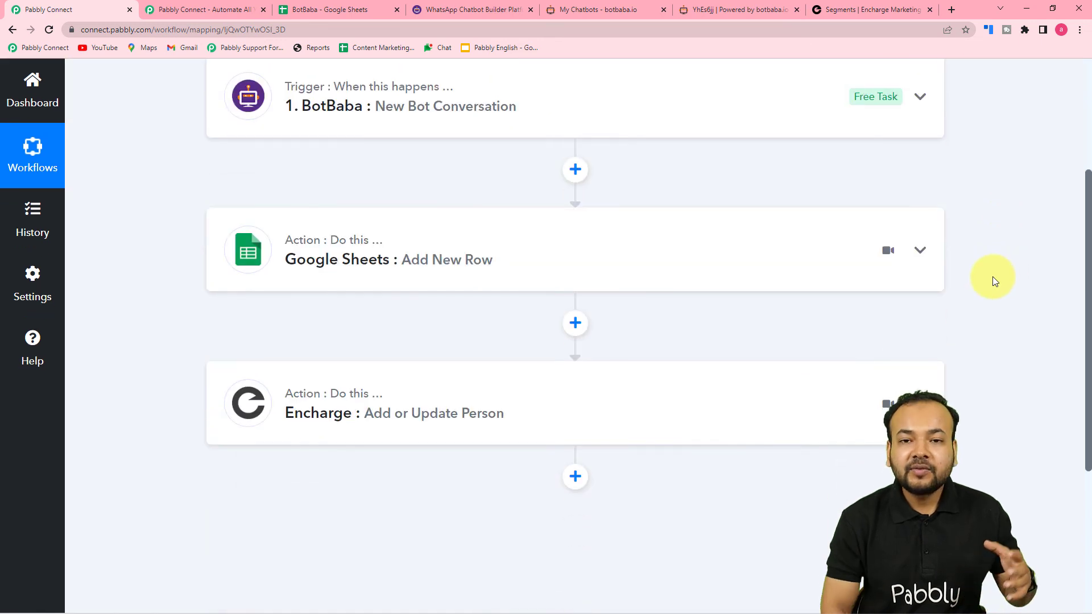